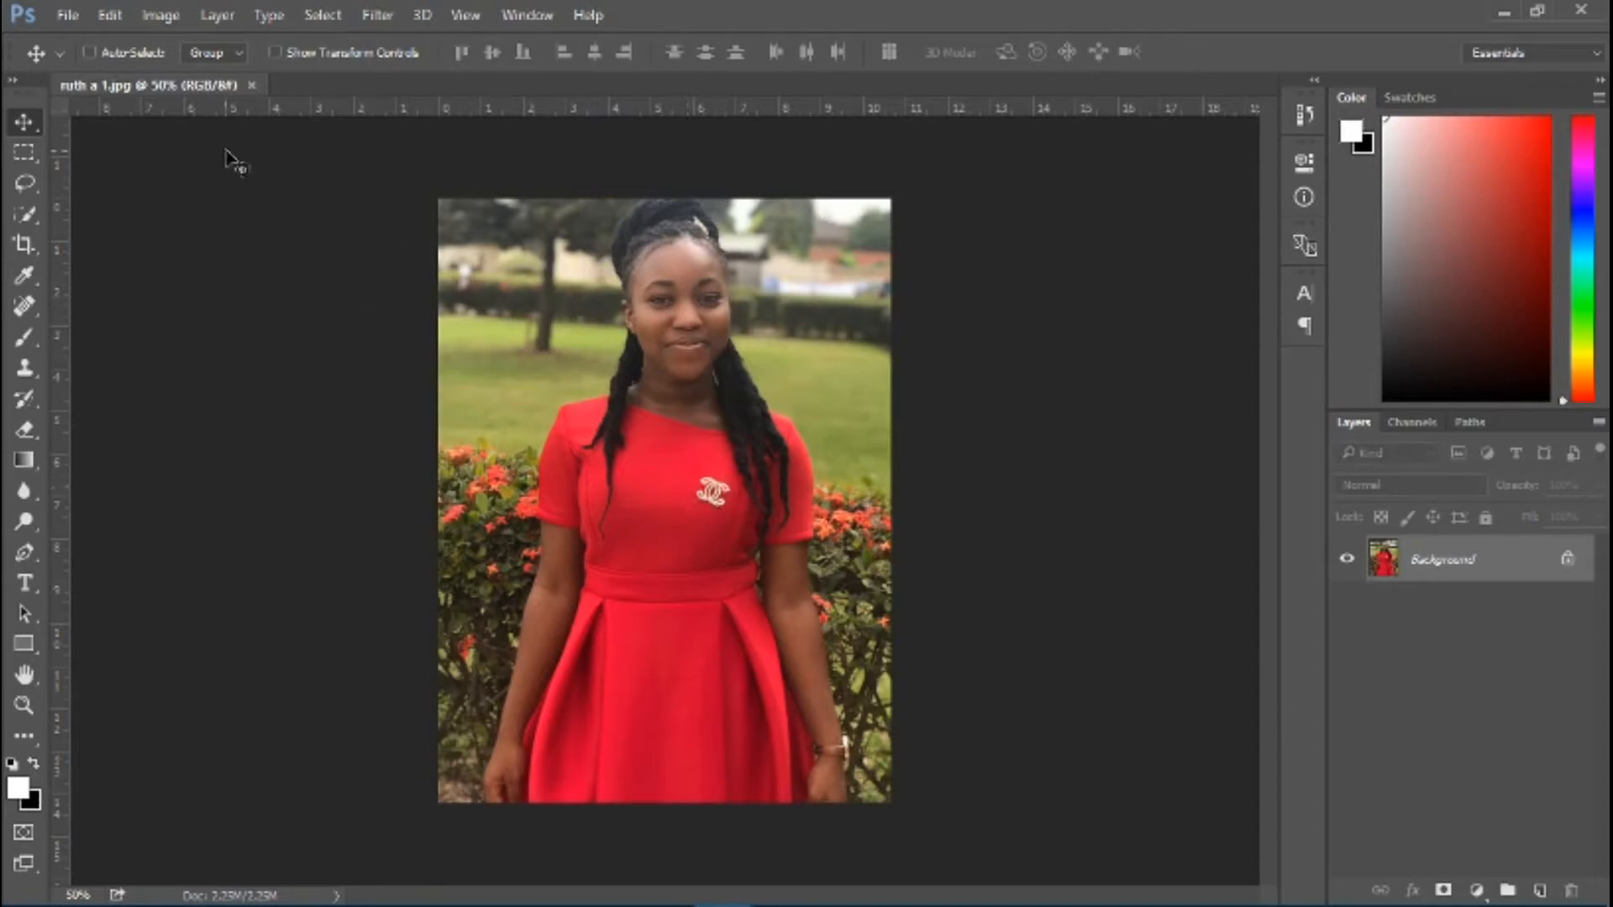
Create a new 1200 × 1200 pixel RGB document at 150 pixels/inch with a black (000000) custom background
{"action": "left_click", "coordinate": [74, 14]}
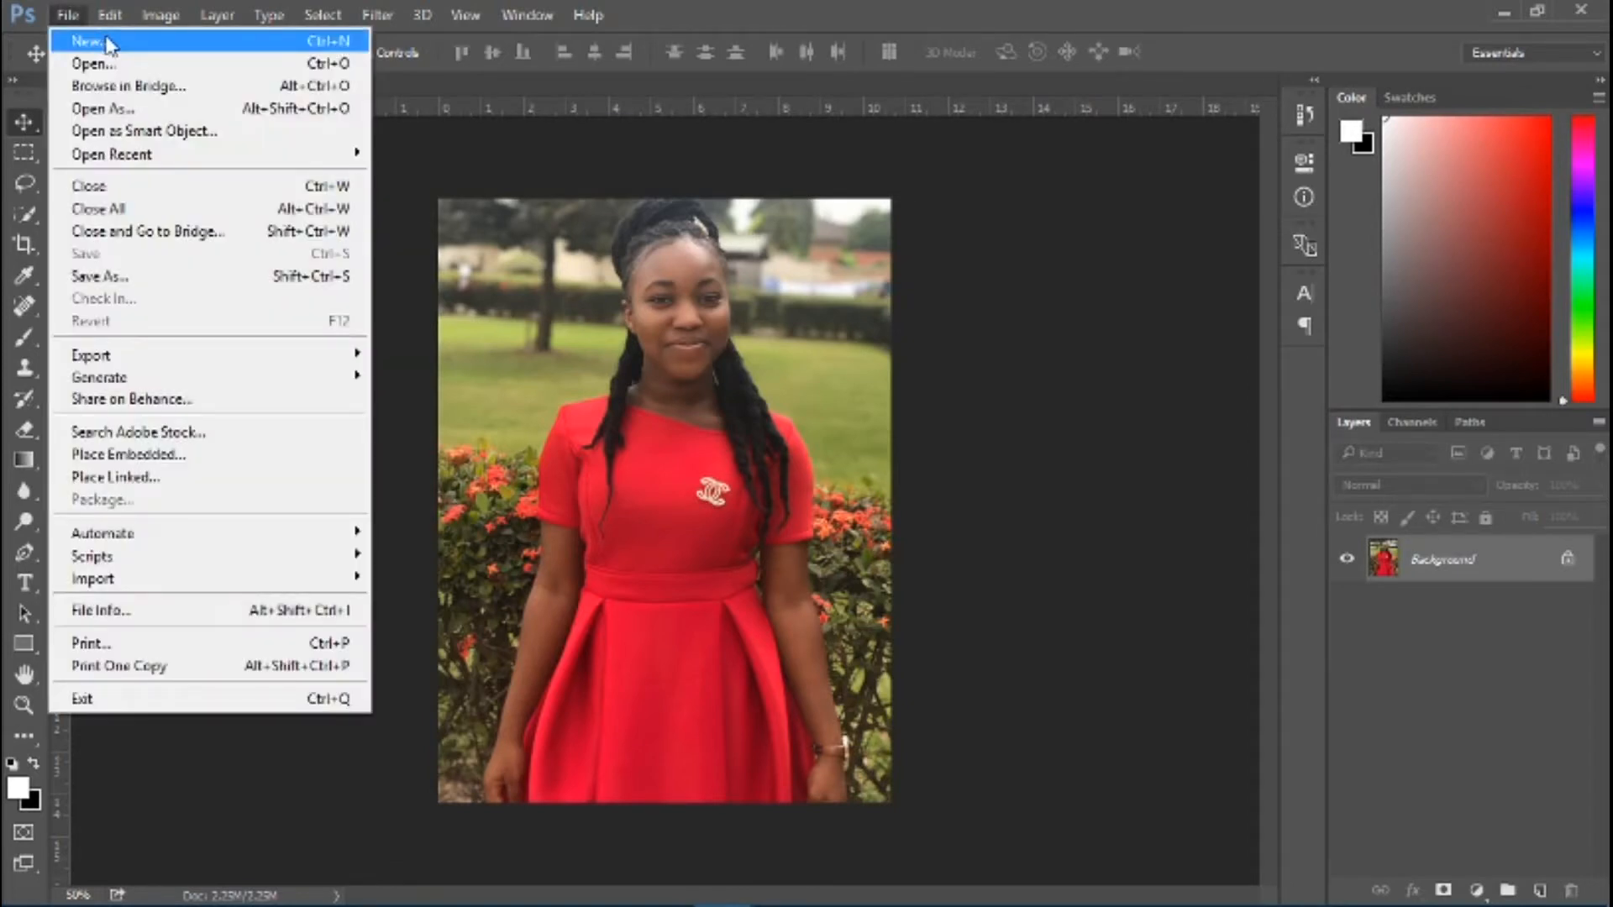
{"action": "left_click", "coordinate": [88, 41]}
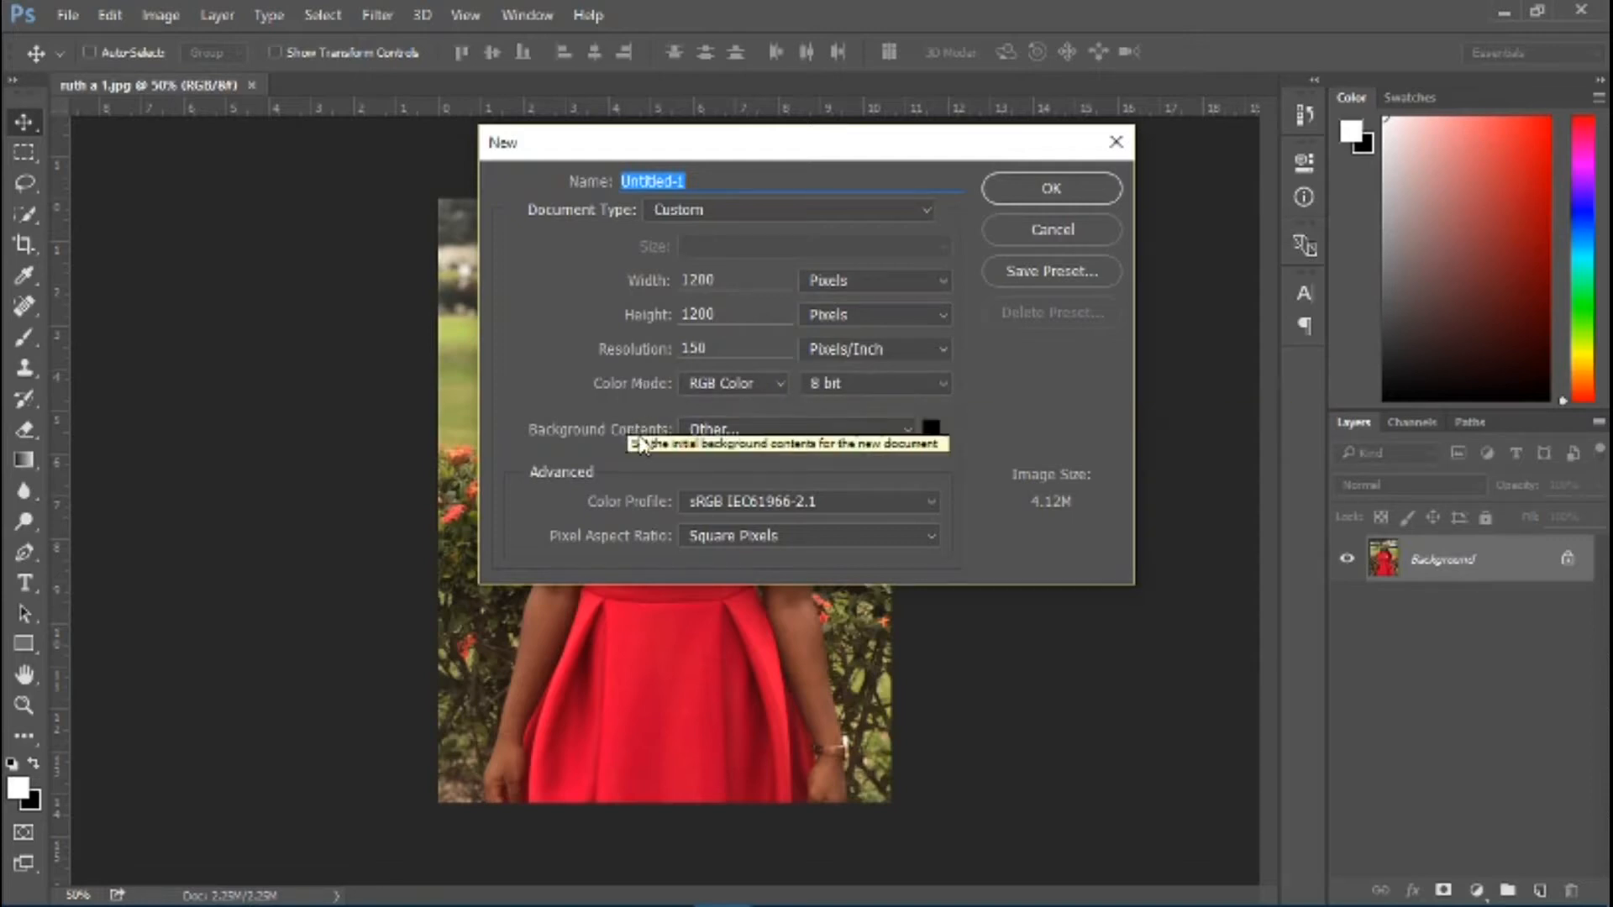
{"action": "left_click", "coordinate": [908, 435]}
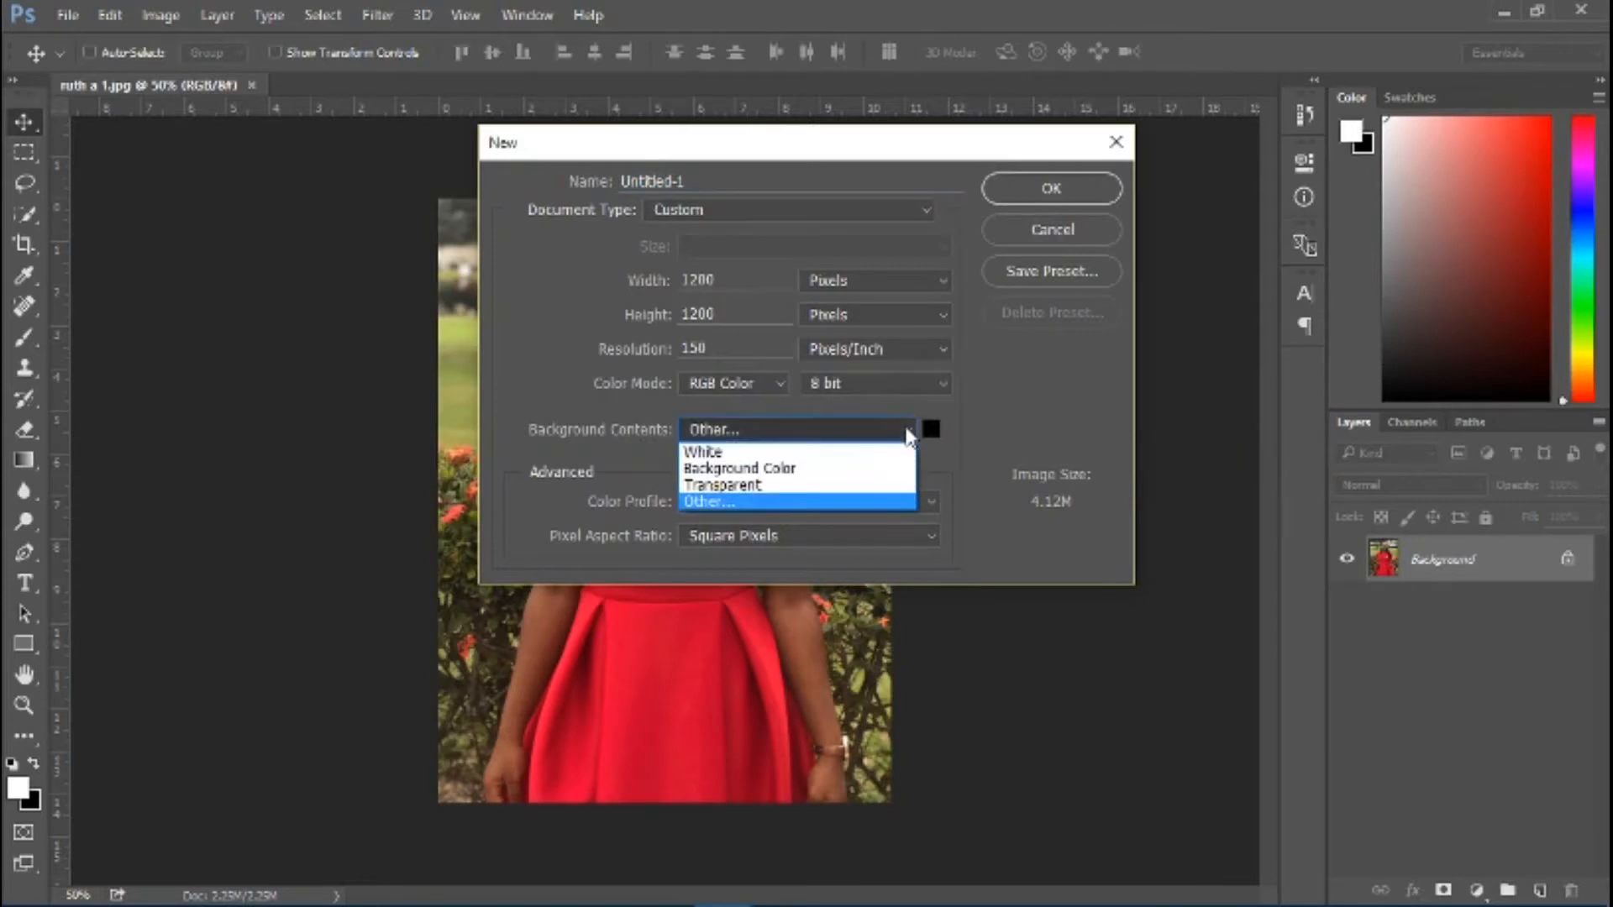
{"action": "left_click", "coordinate": [907, 430]}
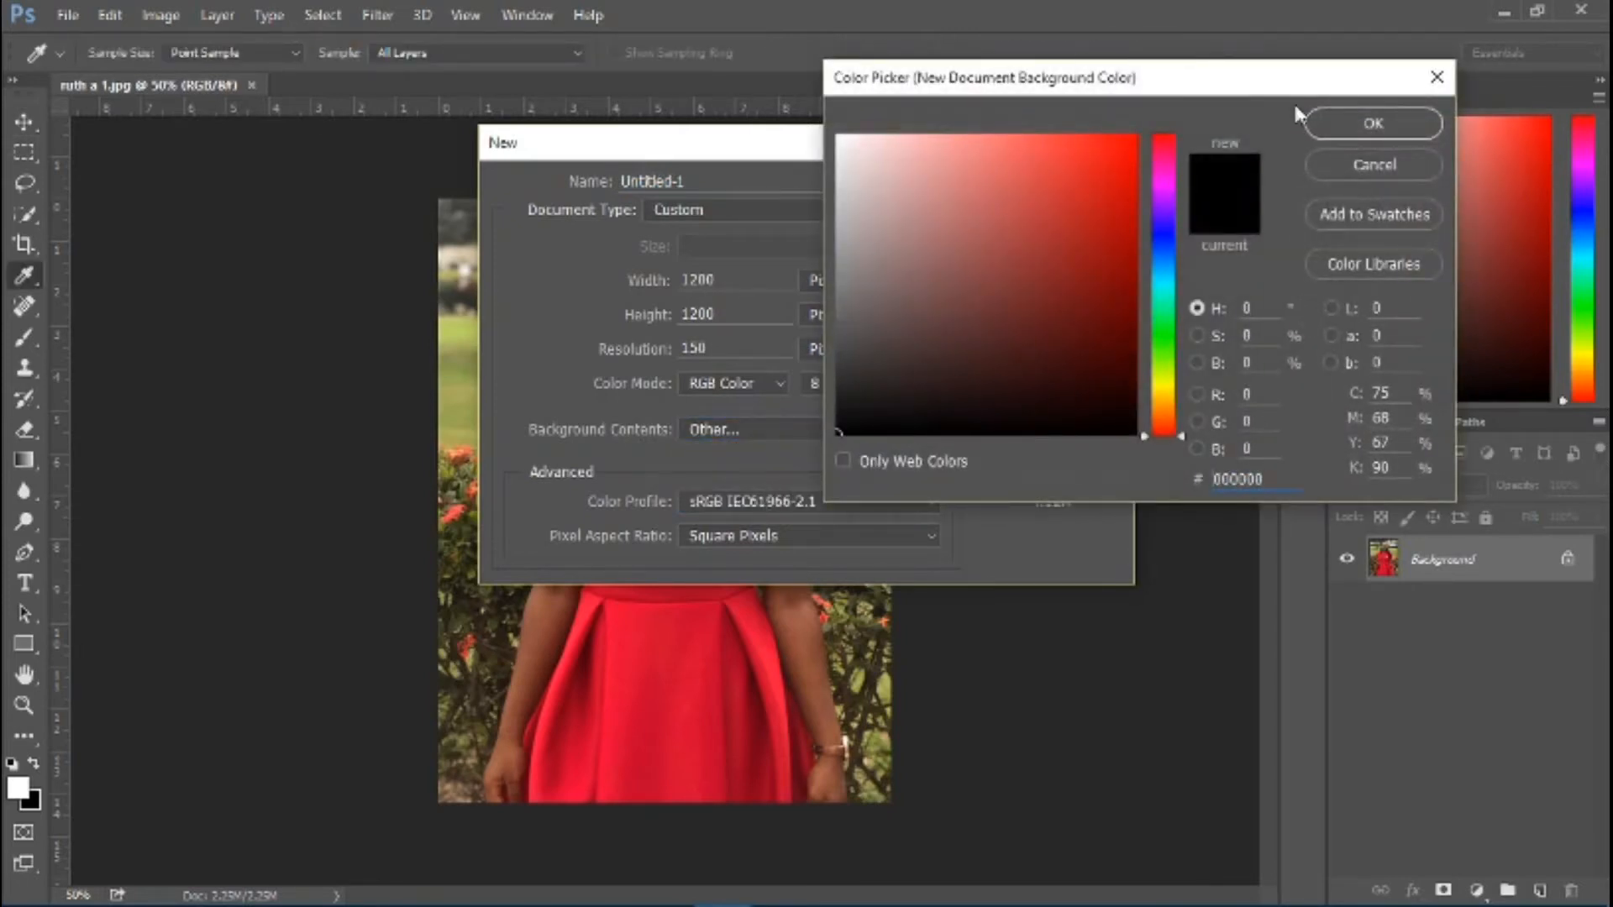
{"action": "left_click", "coordinate": [1342, 128]}
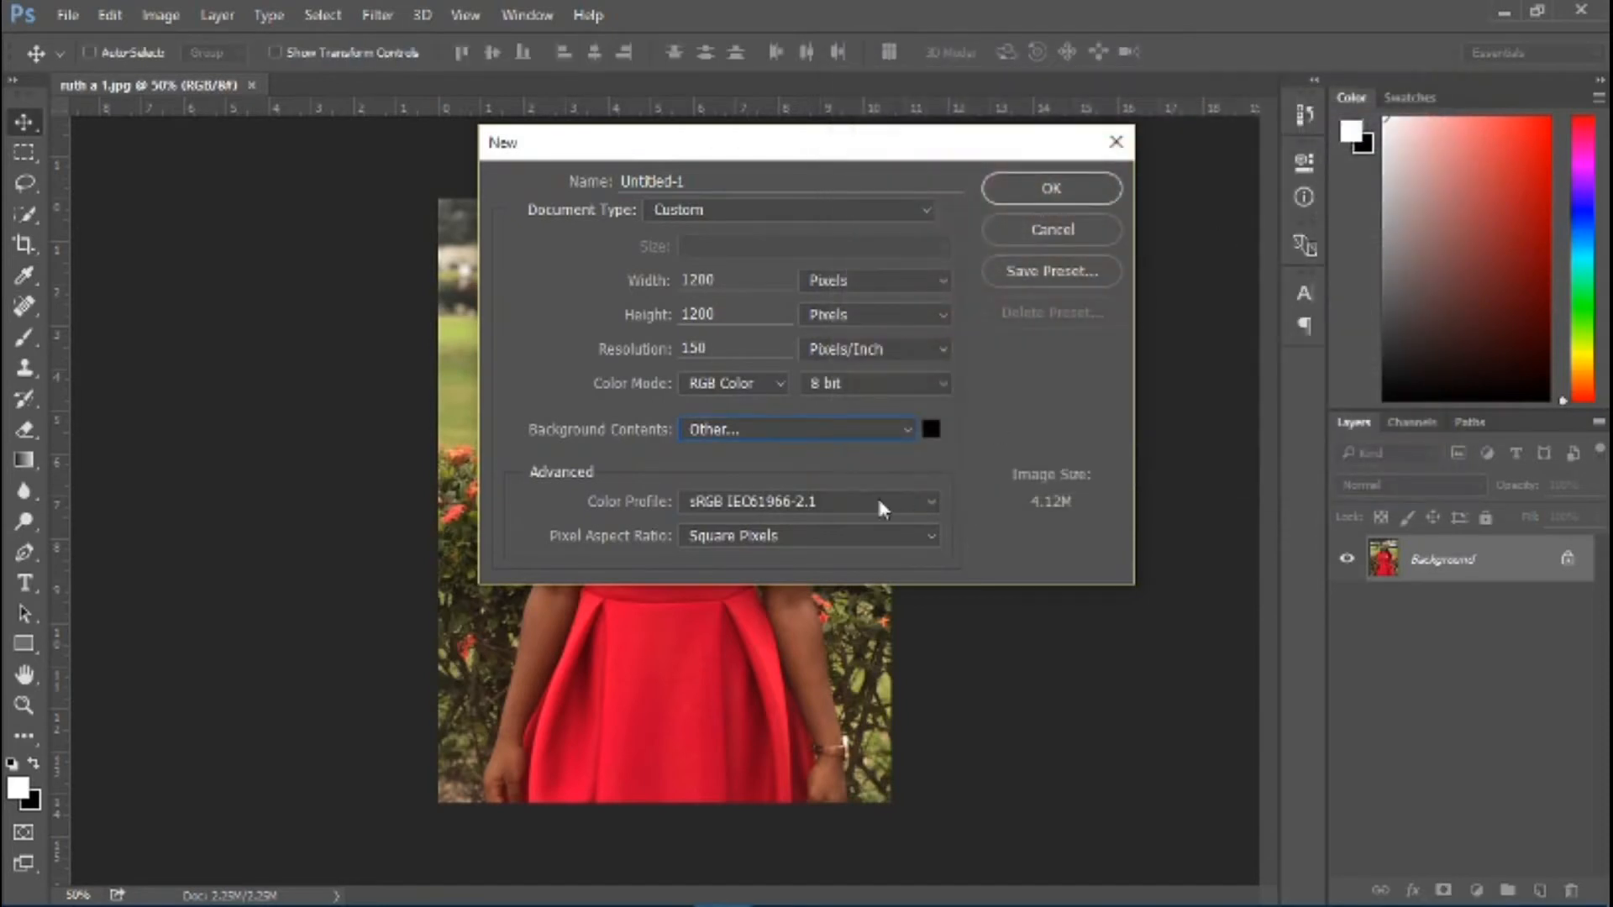
{"action": "left_click", "coordinate": [1052, 190]}
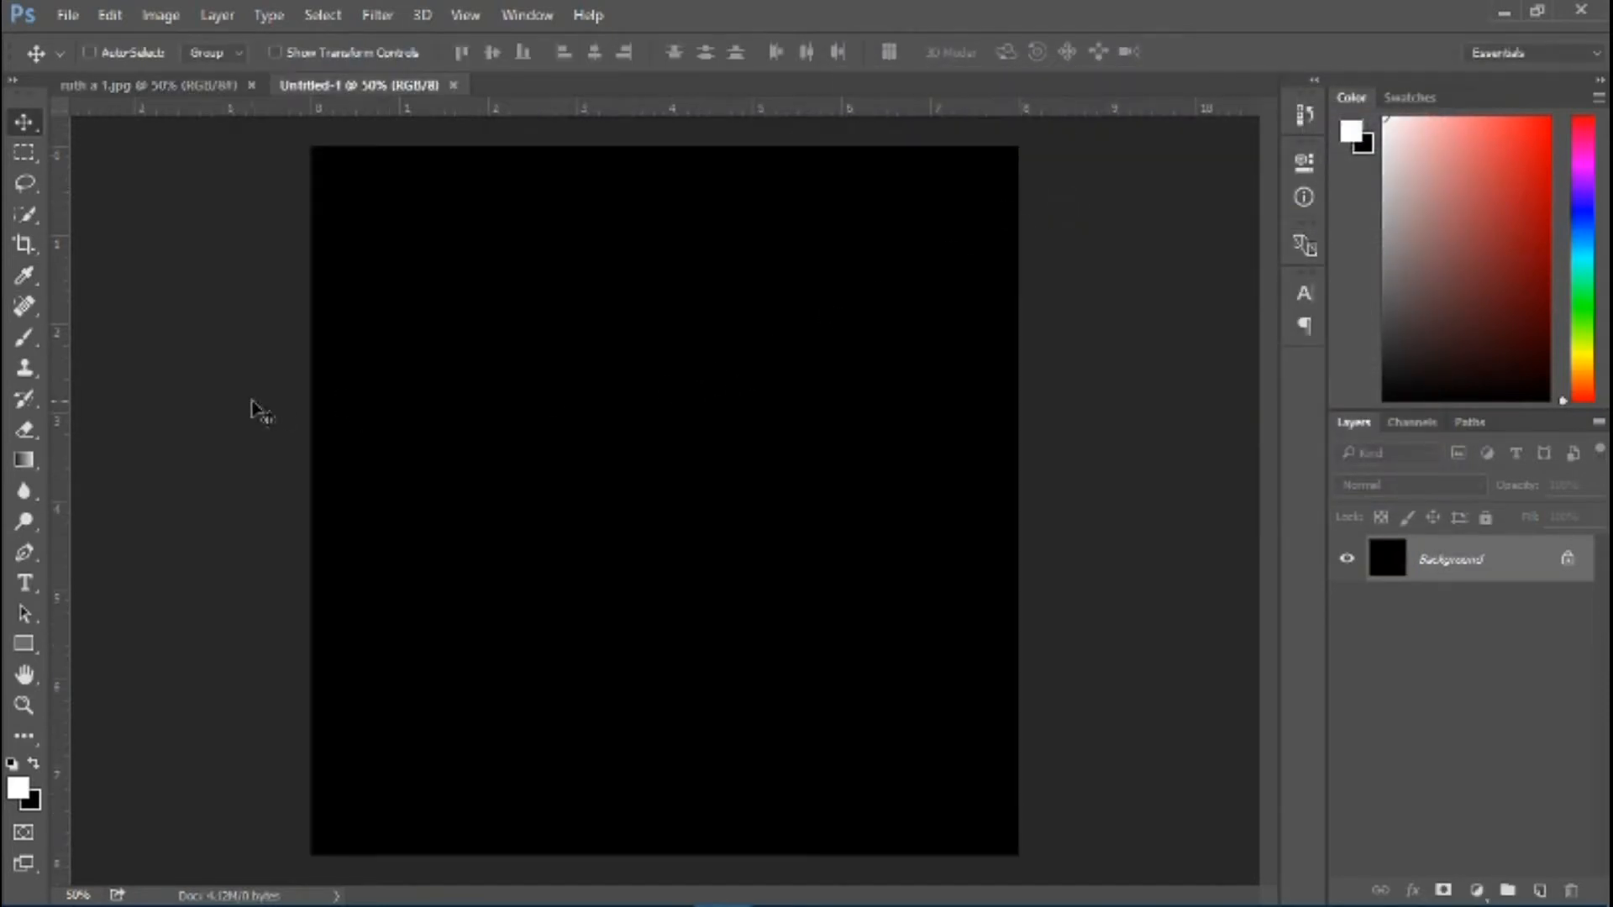
Set up the Horizontal Type tool with Franklin Gothic Heavy and Sharp anti-aliasing
{"action": "left_click", "coordinate": [25, 583]}
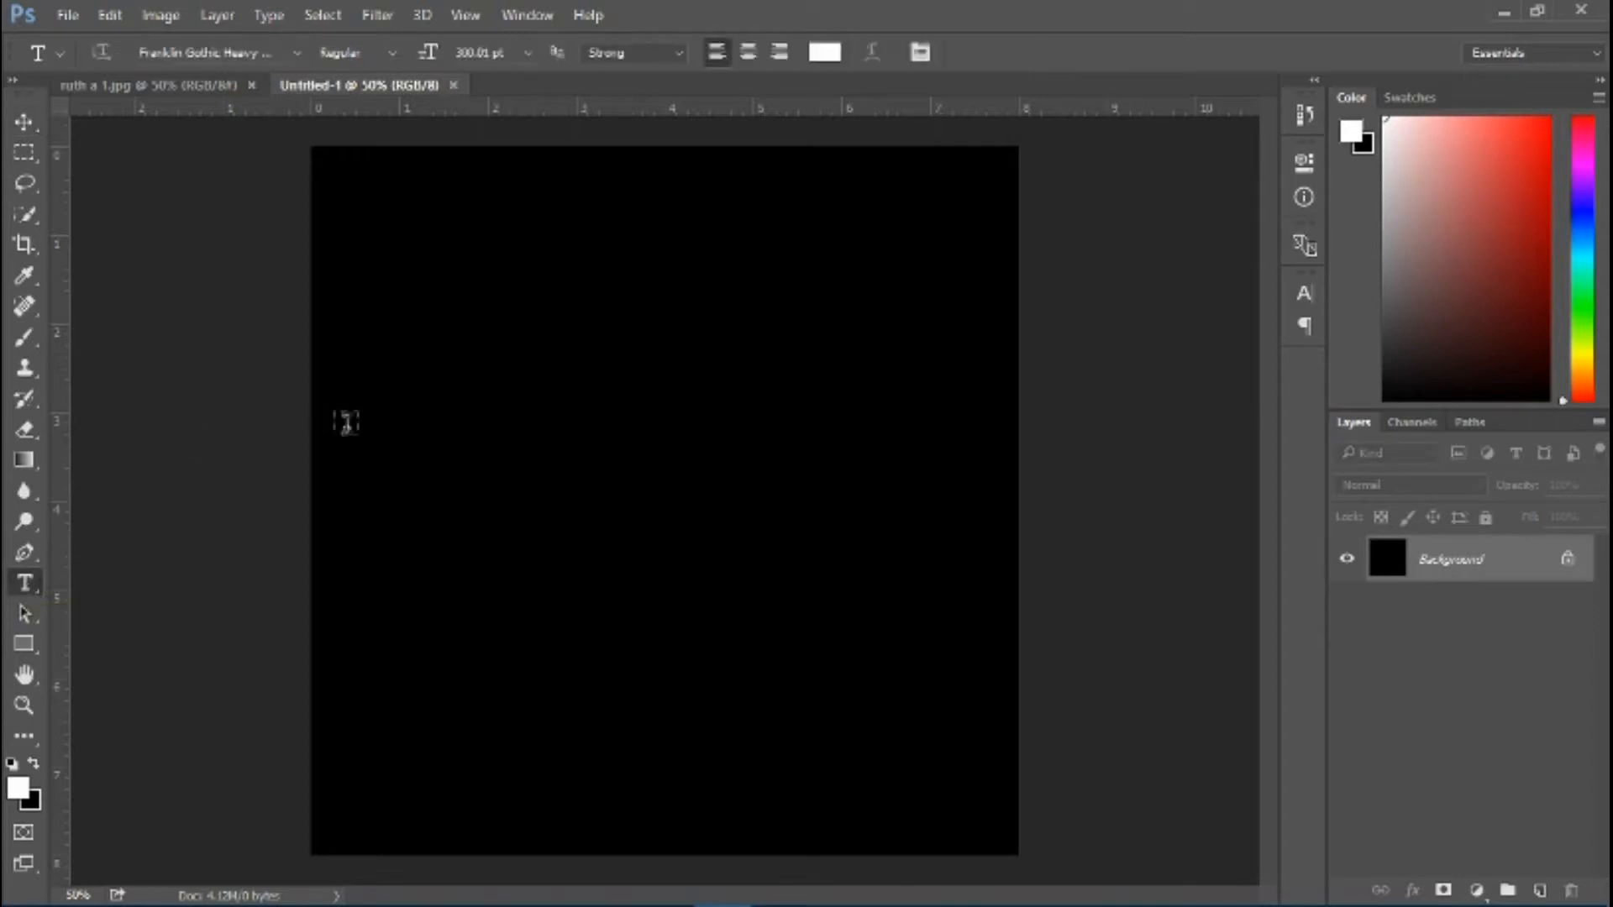
{"action": "left_click", "coordinate": [274, 54]}
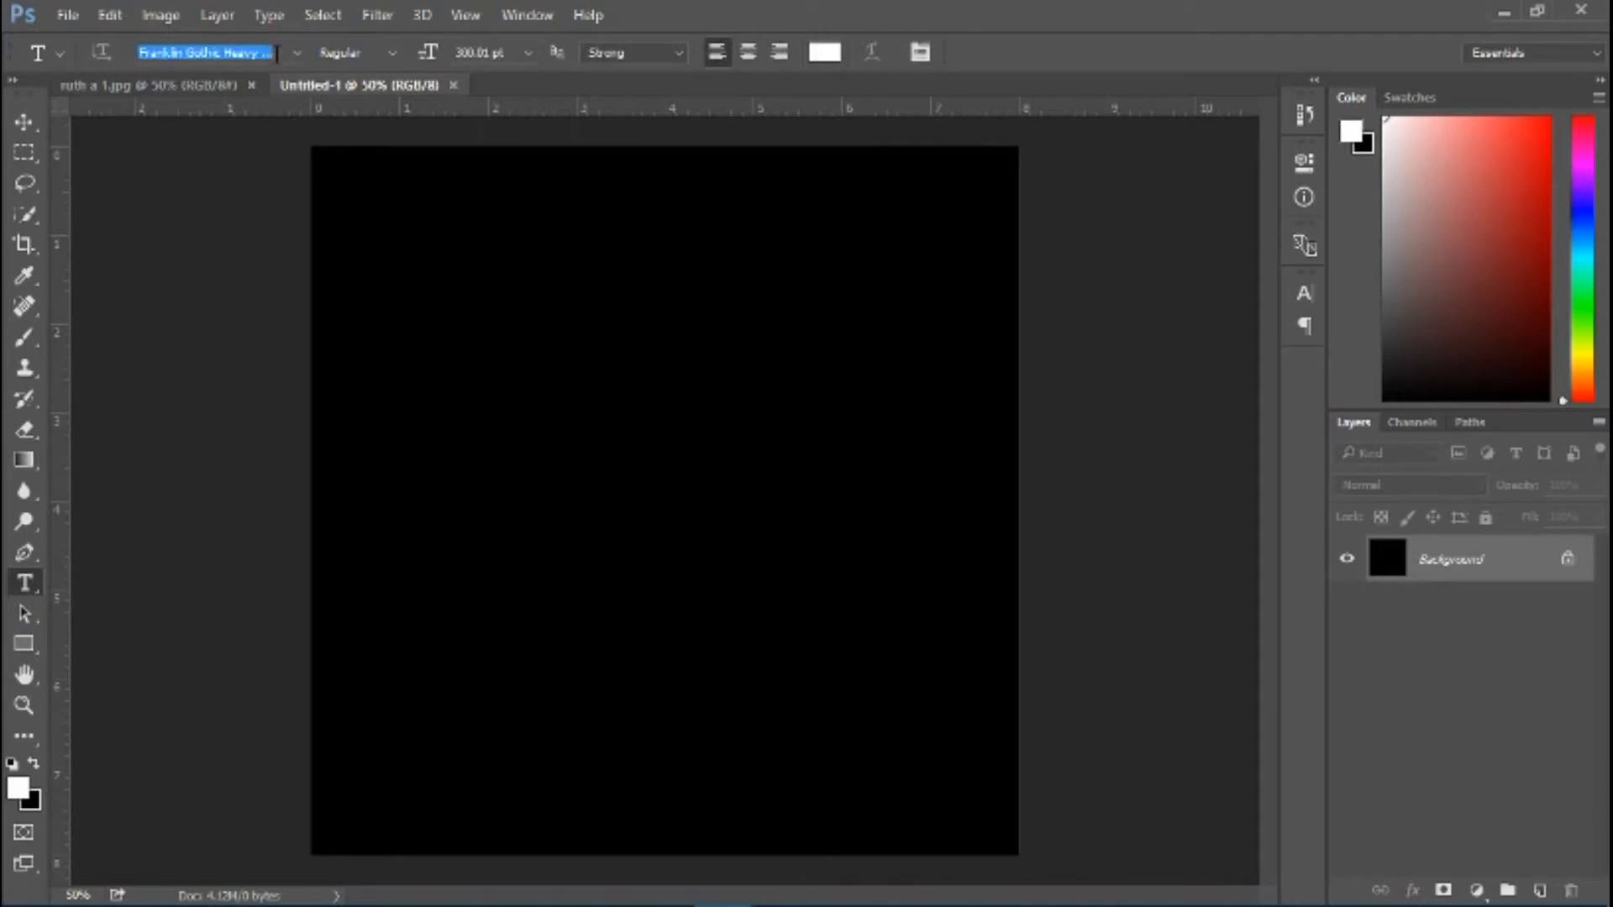
{"action": "left_click", "coordinate": [299, 52]}
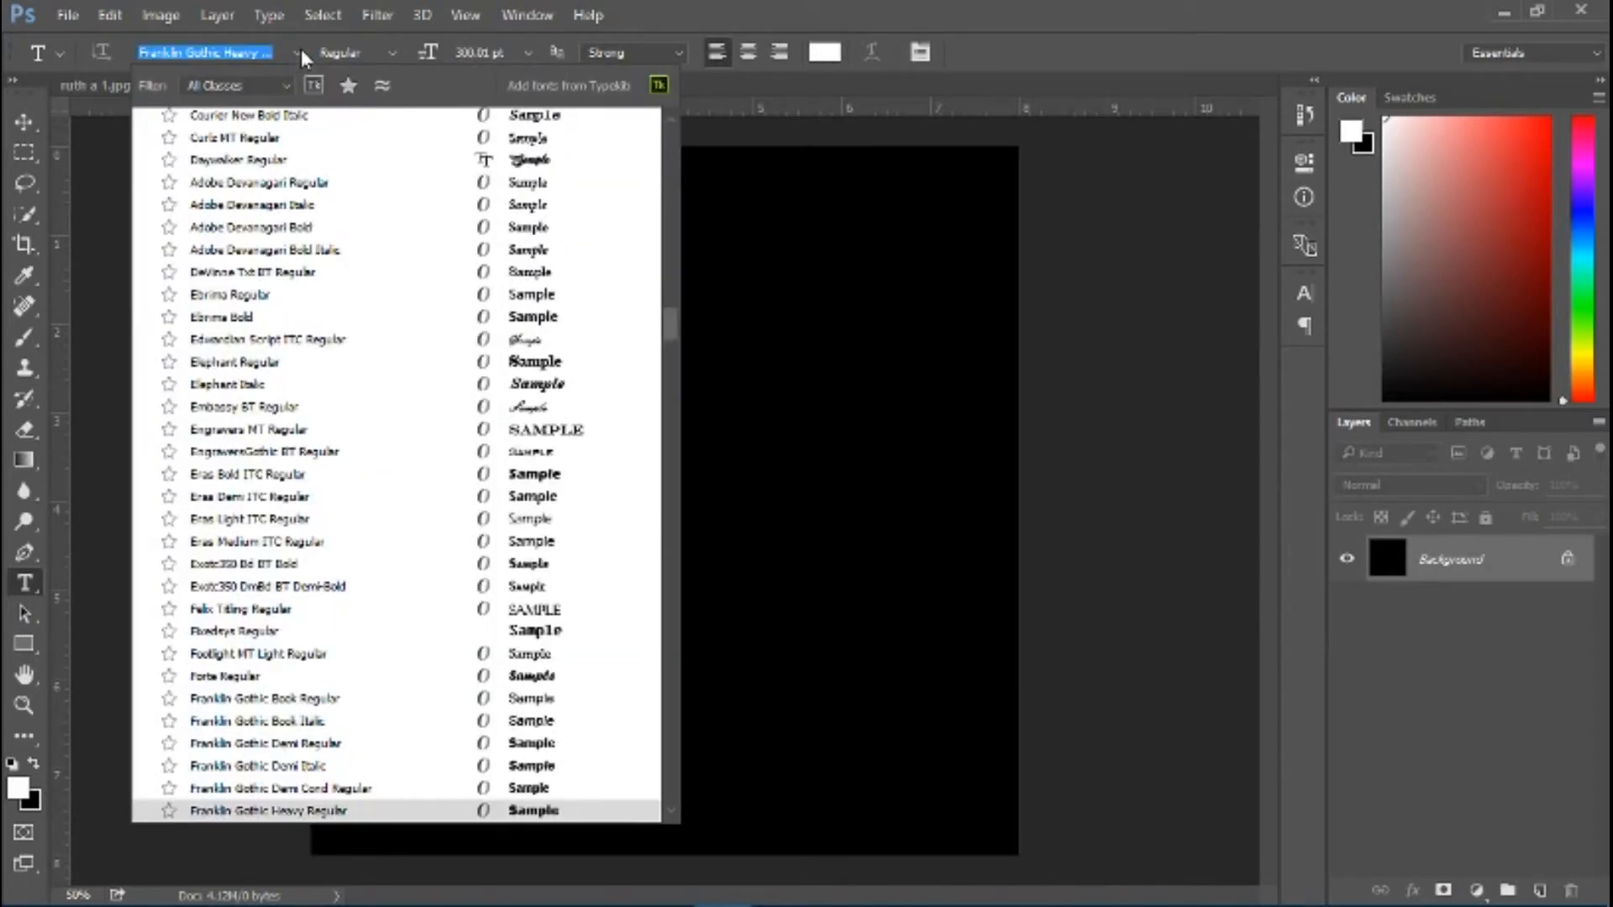
{"action": "left_click", "coordinate": [299, 52]}
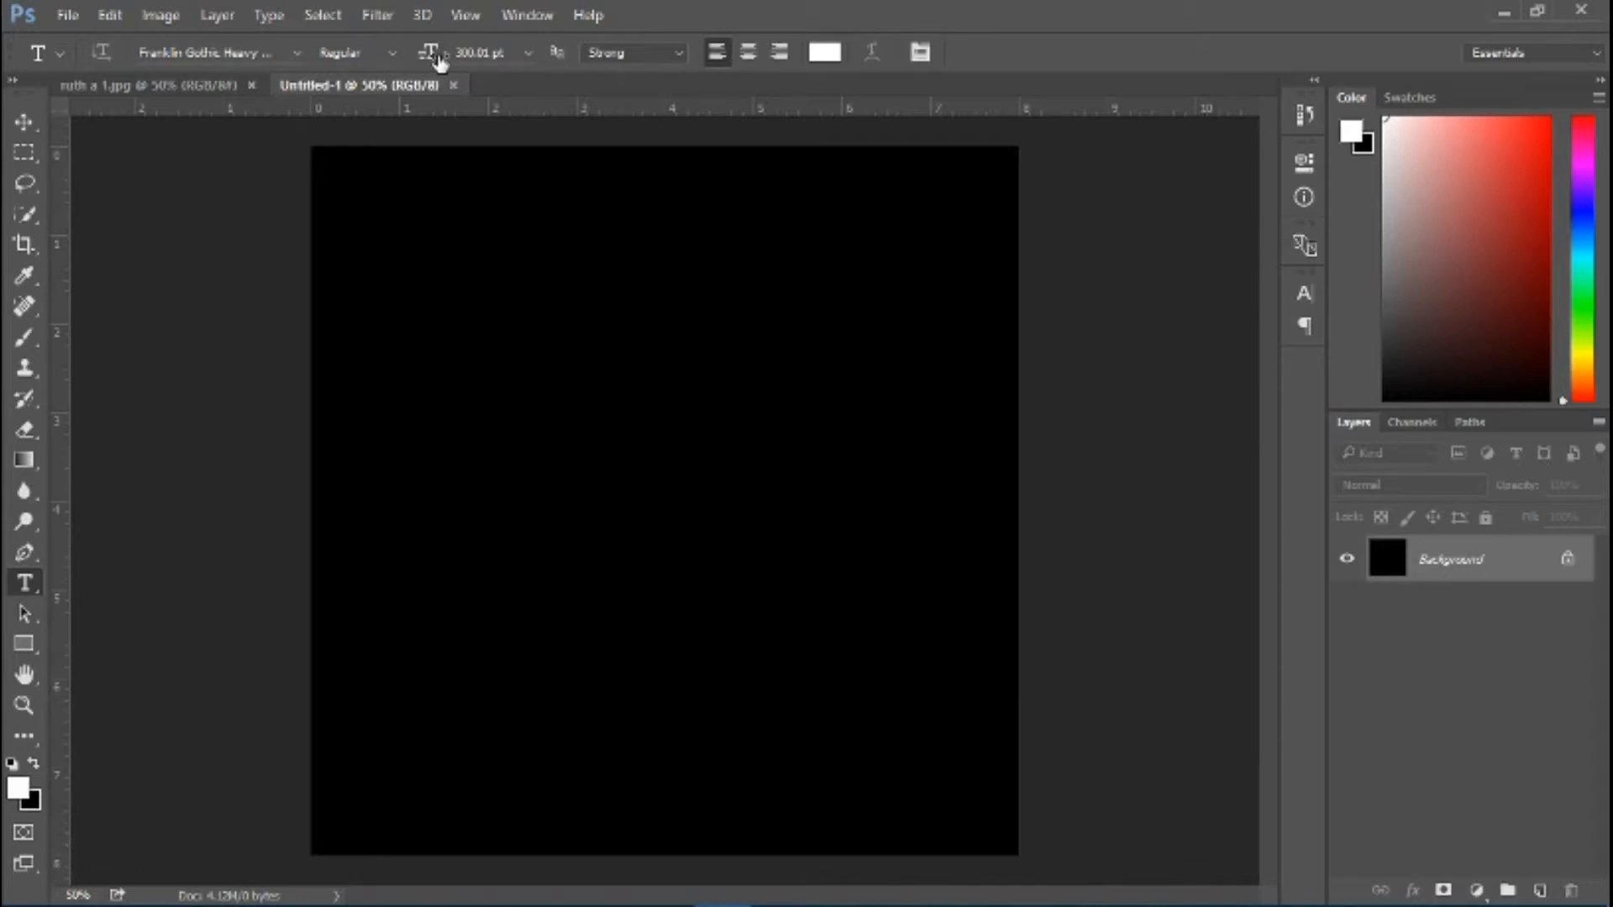
{"action": "left_click", "coordinate": [674, 50]}
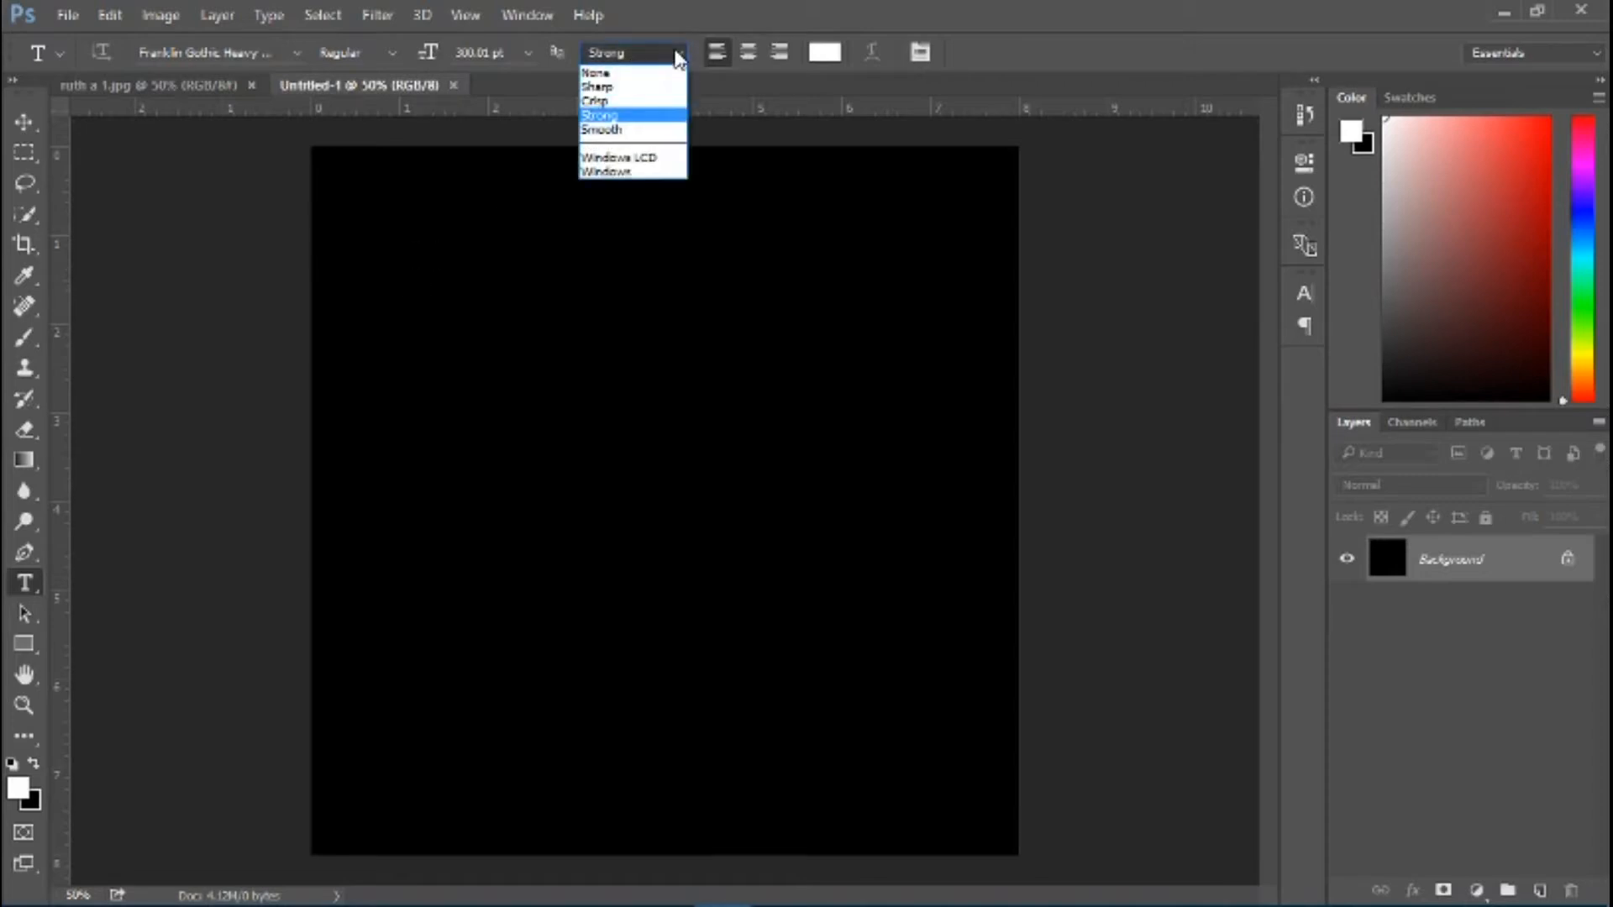
{"action": "left_click", "coordinate": [631, 88]}
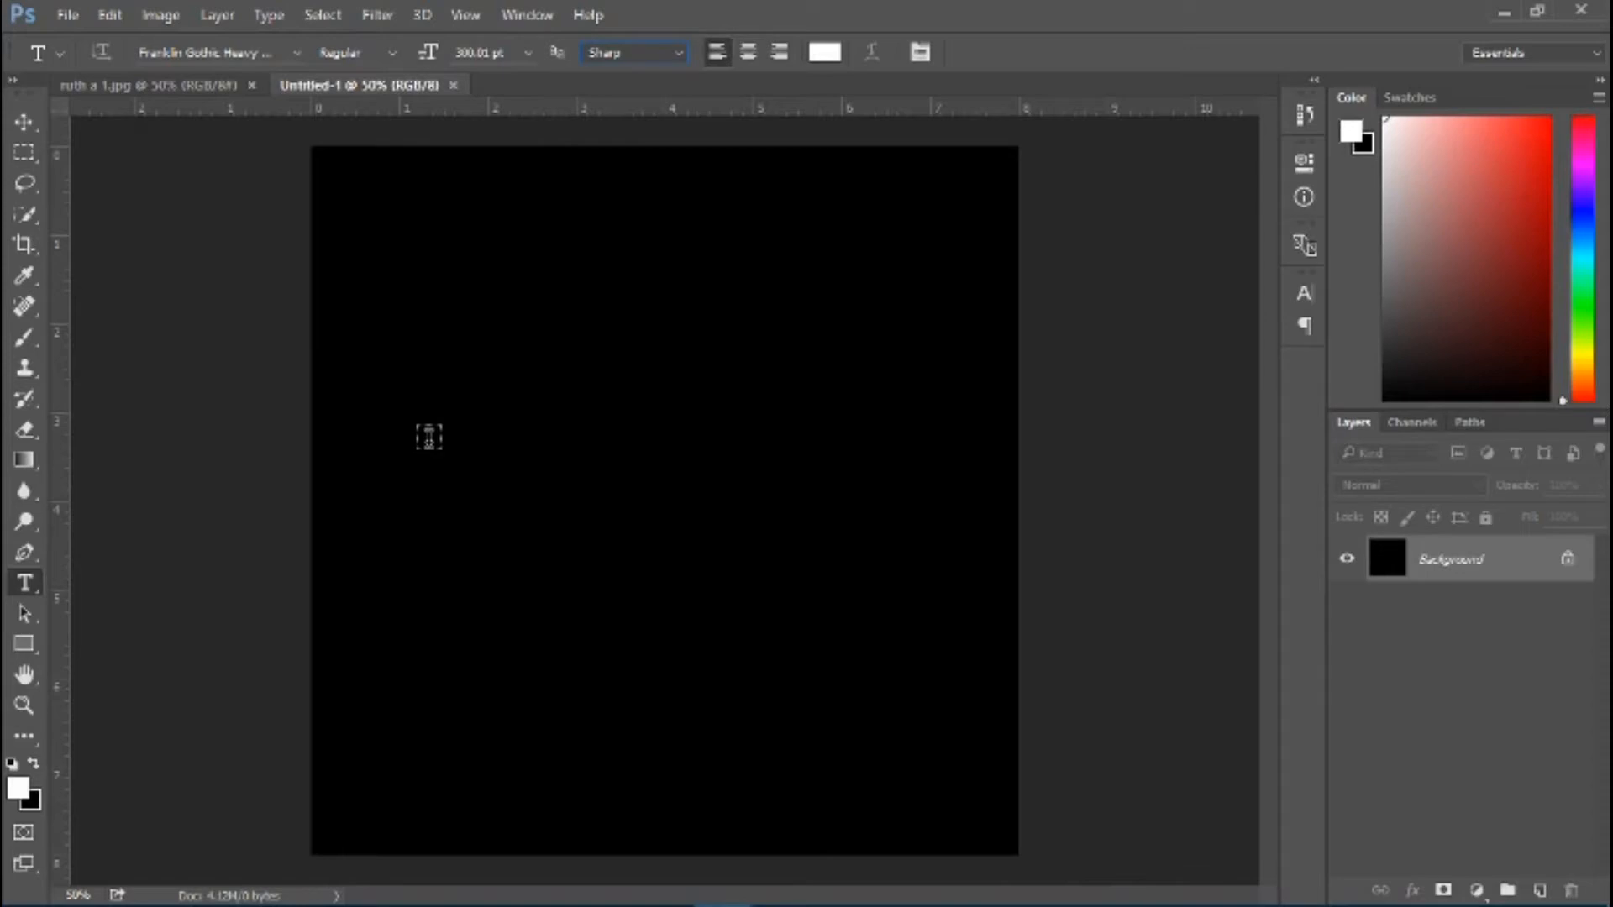
Add a white letter R to the canvas, then duplicate its layer and change the copy's text to U
{"action": "left_click", "coordinate": [436, 458]}
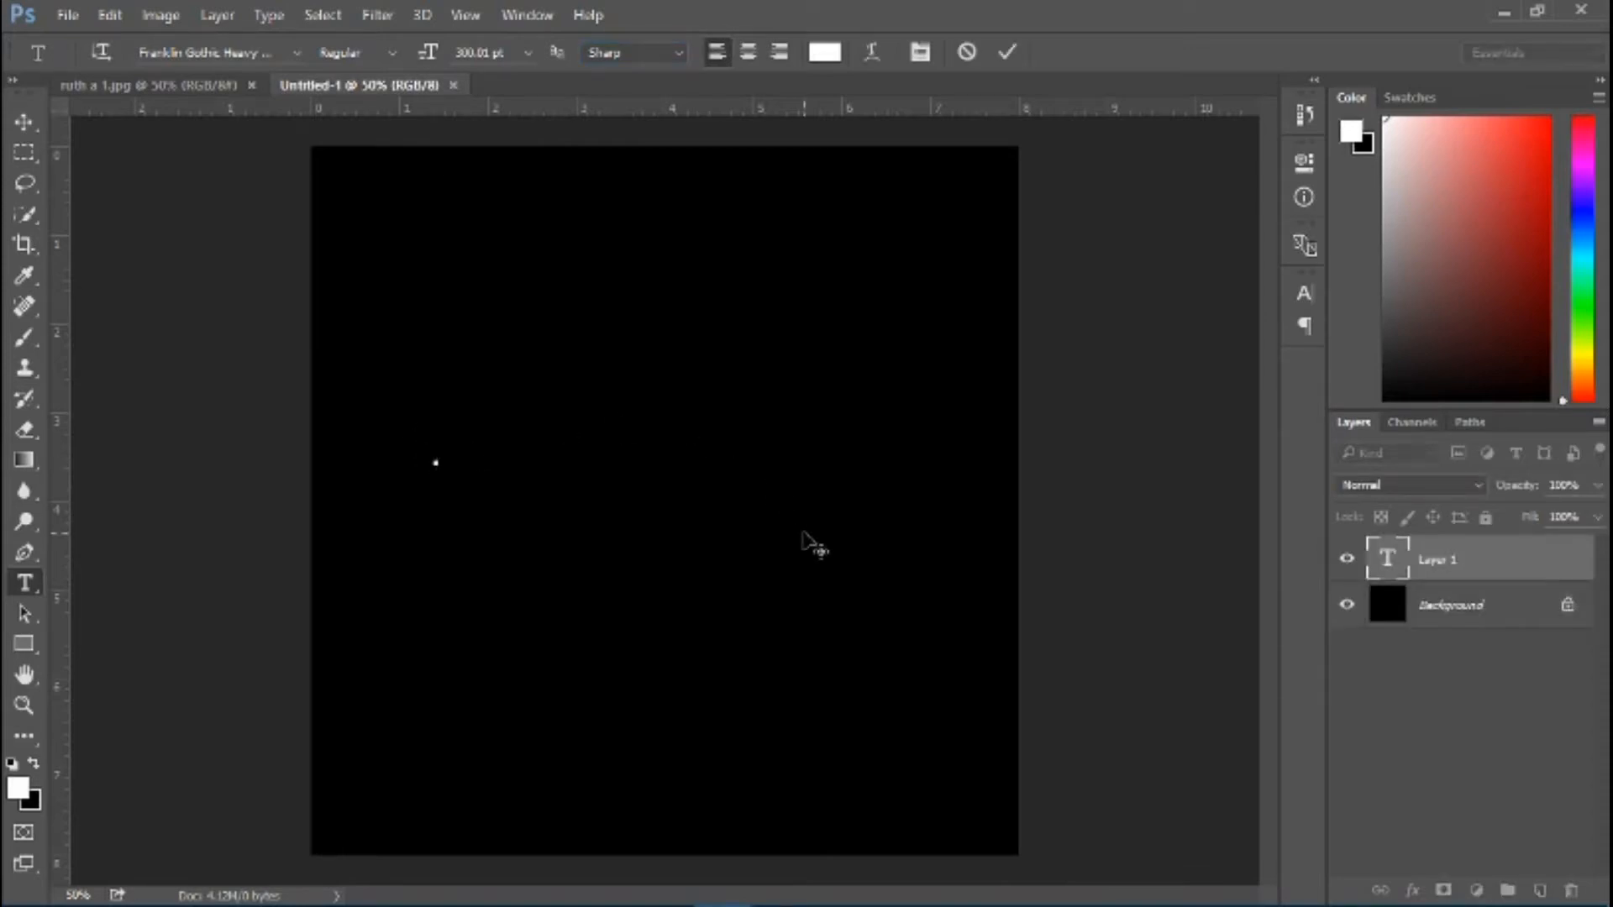
{"action": "type", "text": "R"}
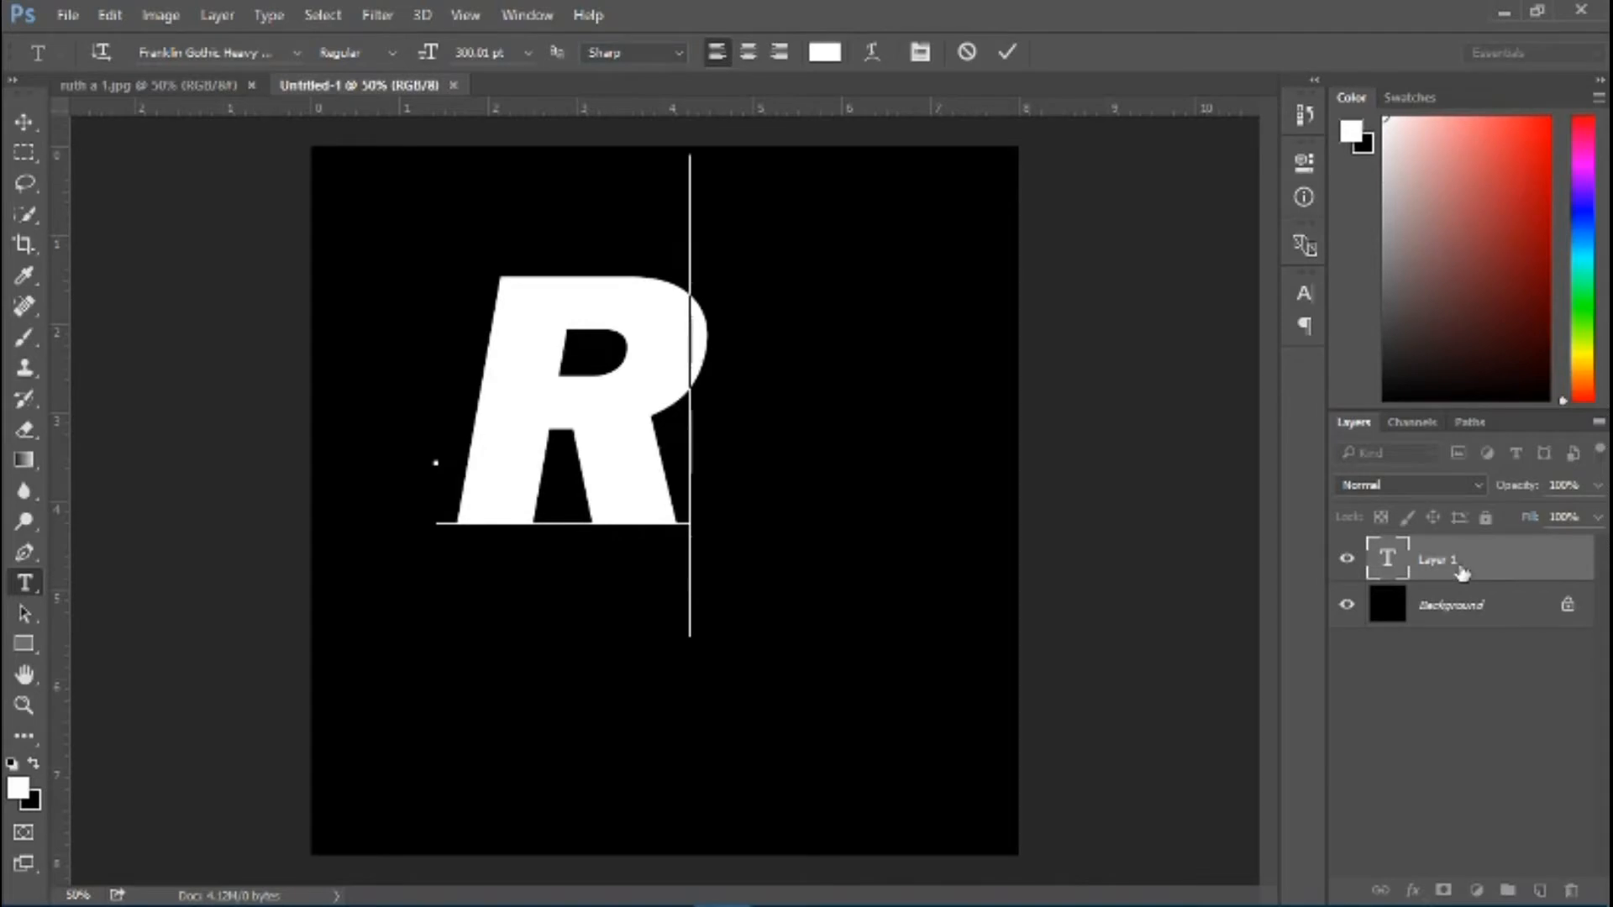
{"action": "left_click_drag", "start_coordinate": [1462, 573], "coordinate": [1537, 889]}
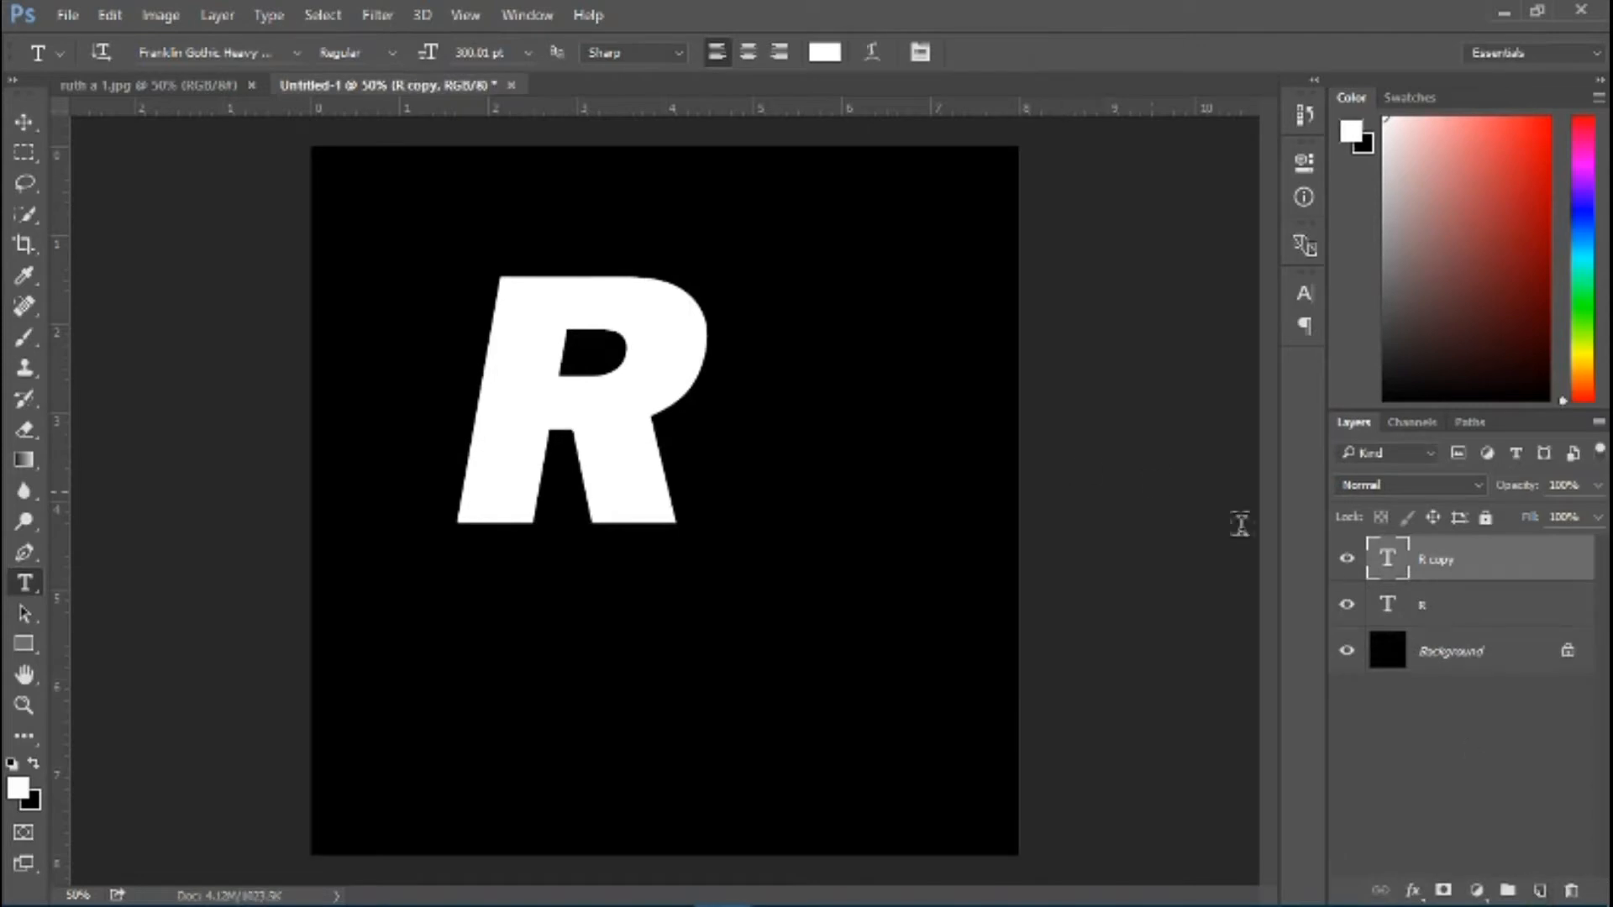
{"action": "double_click", "coordinate": [1397, 573]}
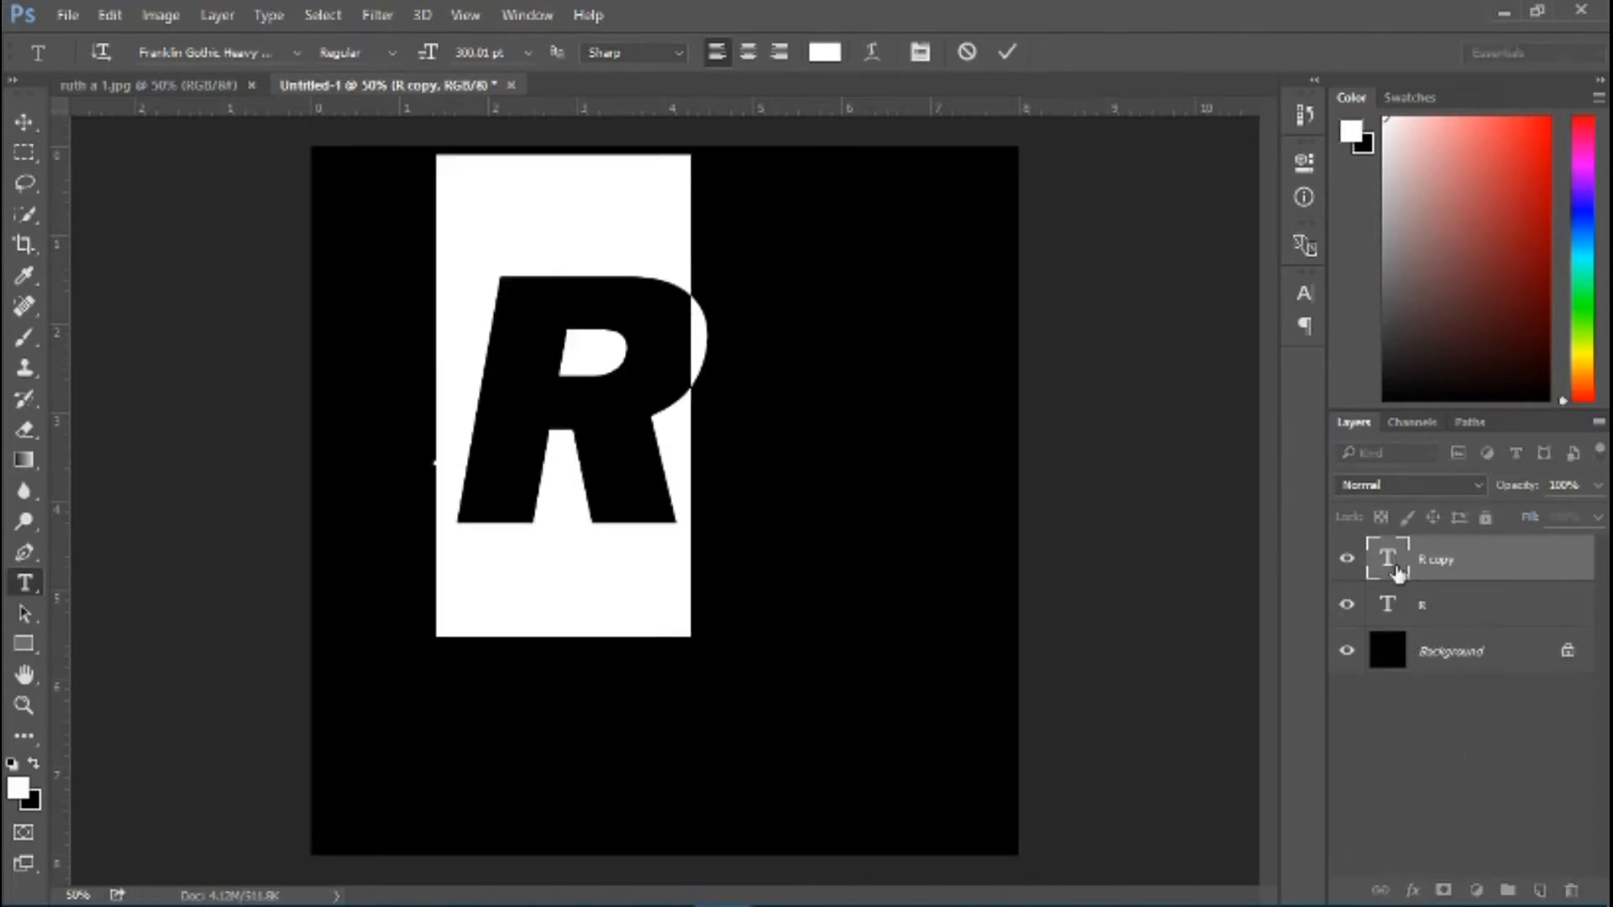
{"action": "type", "text": "U"}
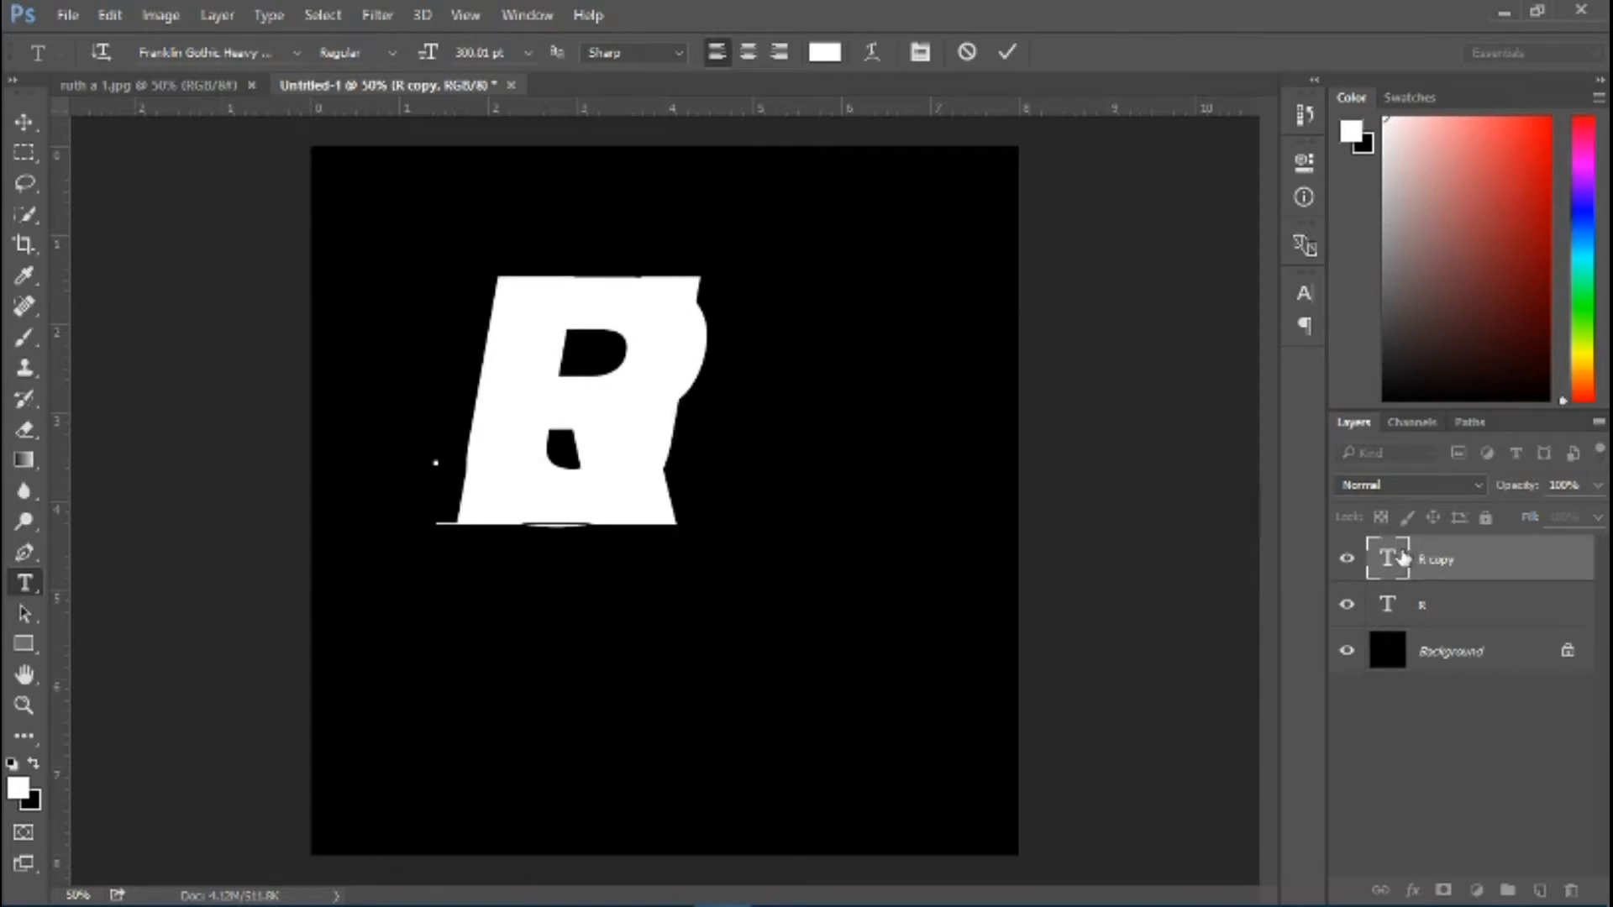
Duplicate the U layer and change the copy to T, then duplicate the T layer and change that copy to H
{"action": "left_click", "coordinate": [1440, 564]}
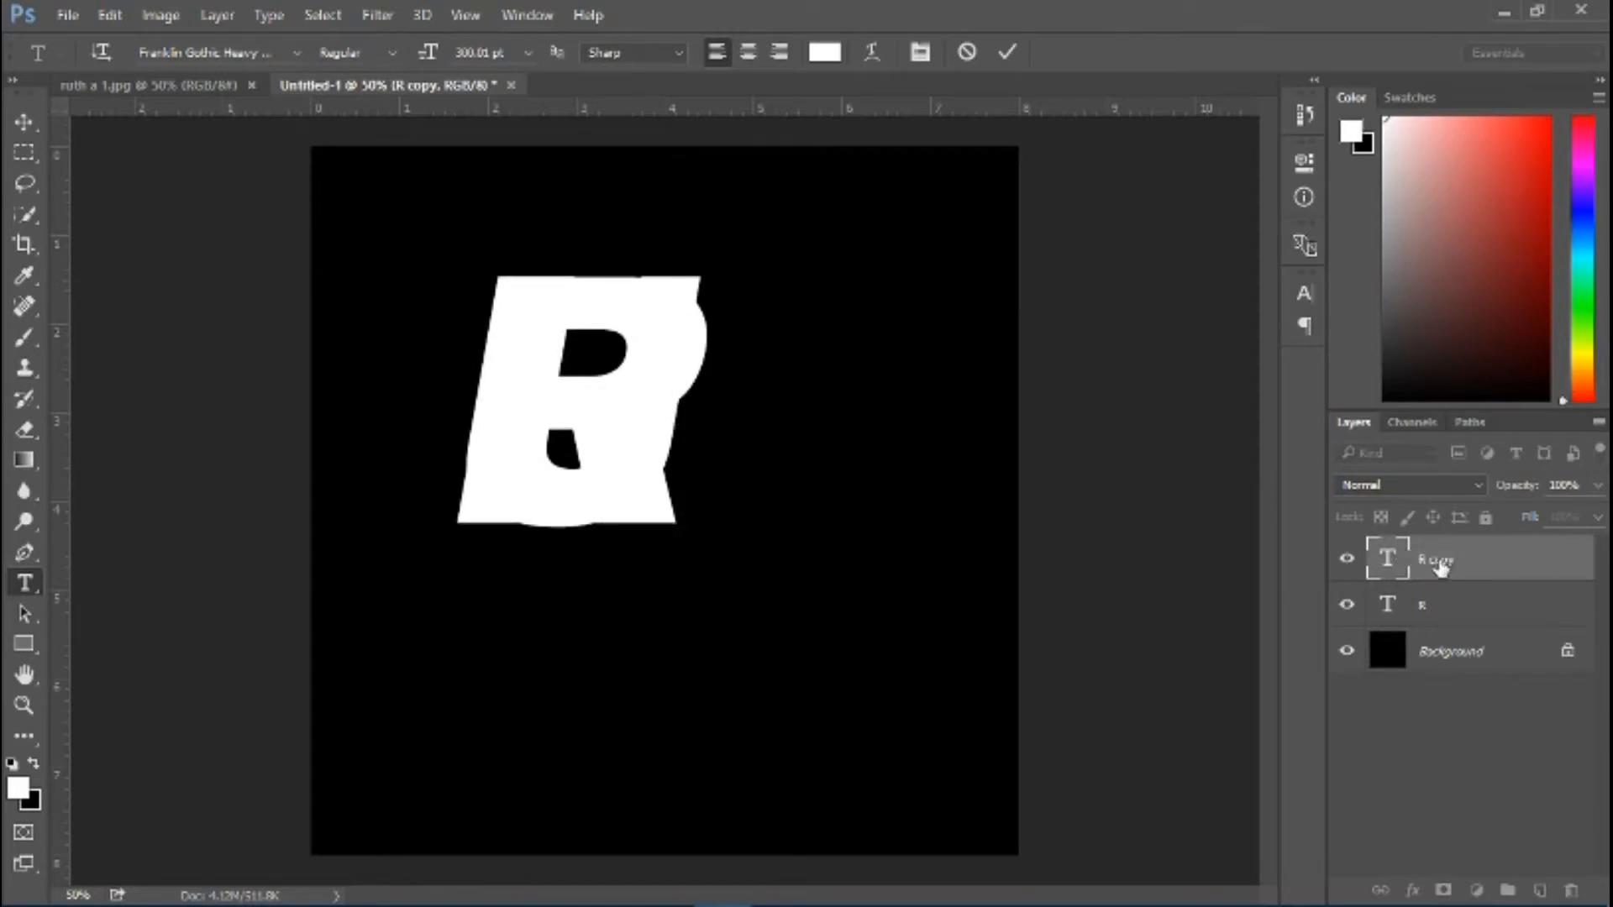
{"action": "left_click_drag", "start_coordinate": [1439, 568], "coordinate": [1541, 896]}
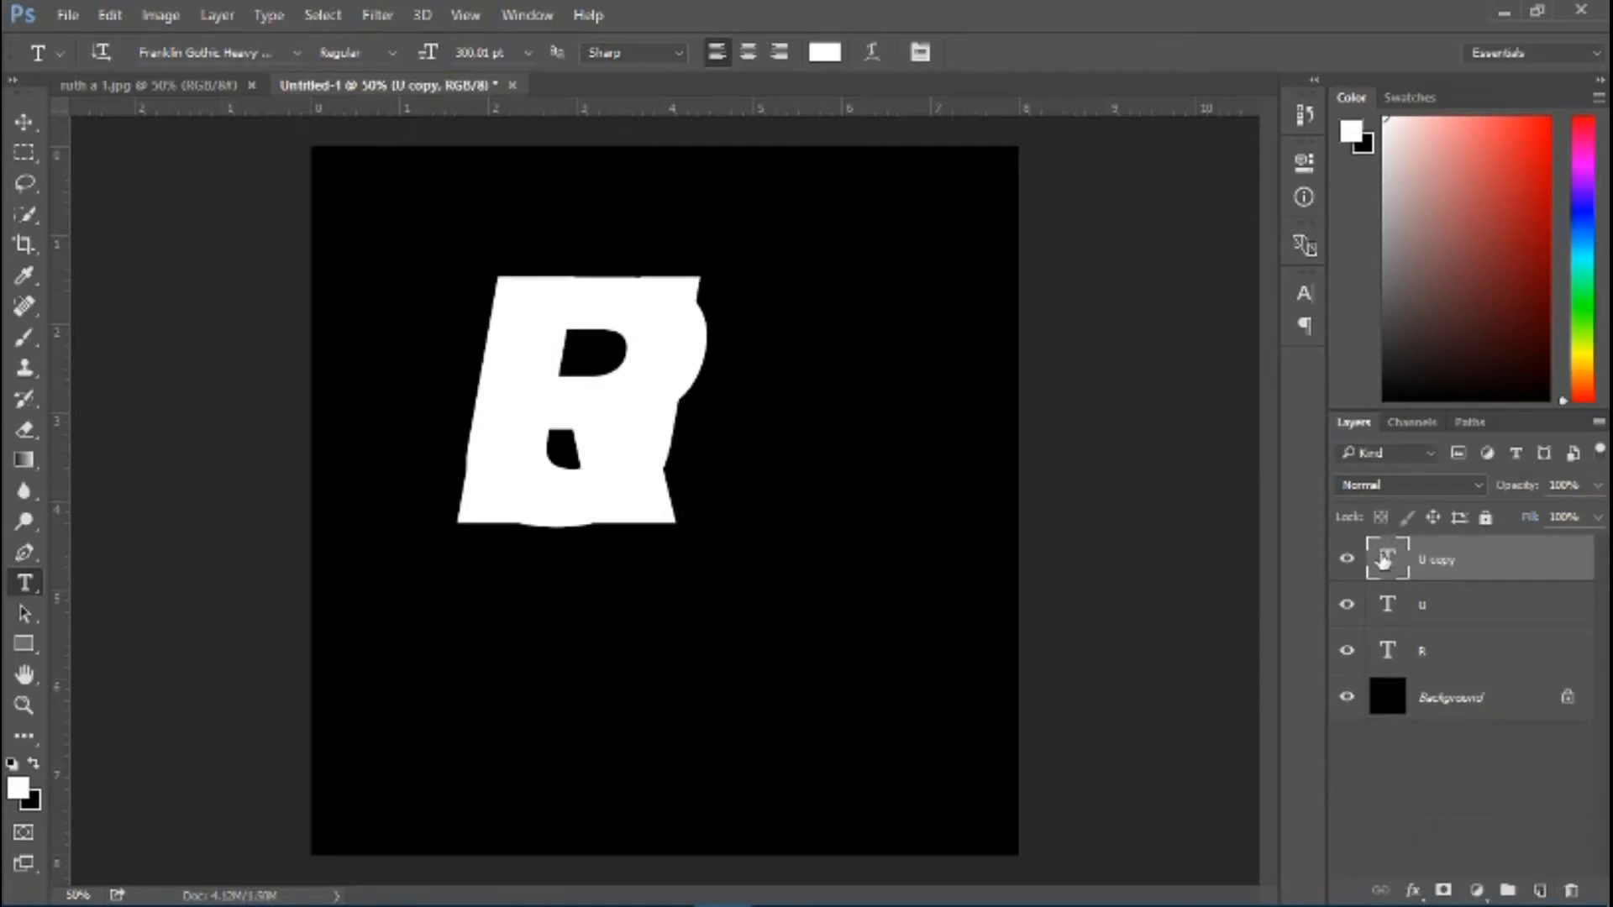
{"action": "double_click", "coordinate": [1385, 561]}
{"action": "type", "text": "T"}
{"action": "left_click_drag", "start_coordinate": [1385, 561], "coordinate": [1539, 888]}
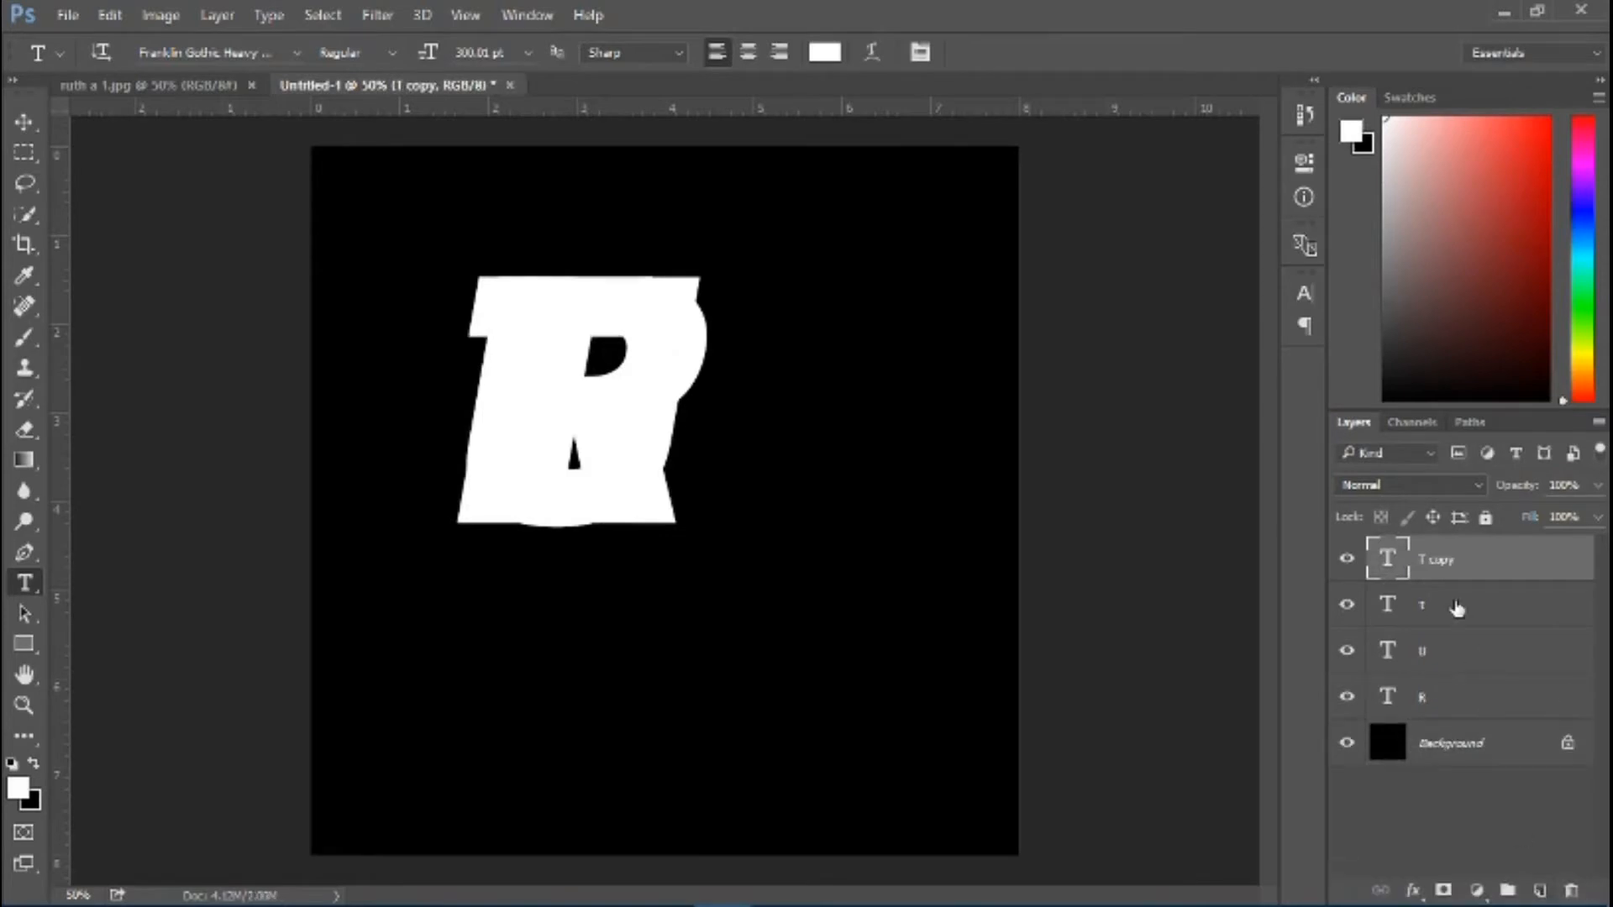
{"action": "double_click", "coordinate": [1397, 566]}
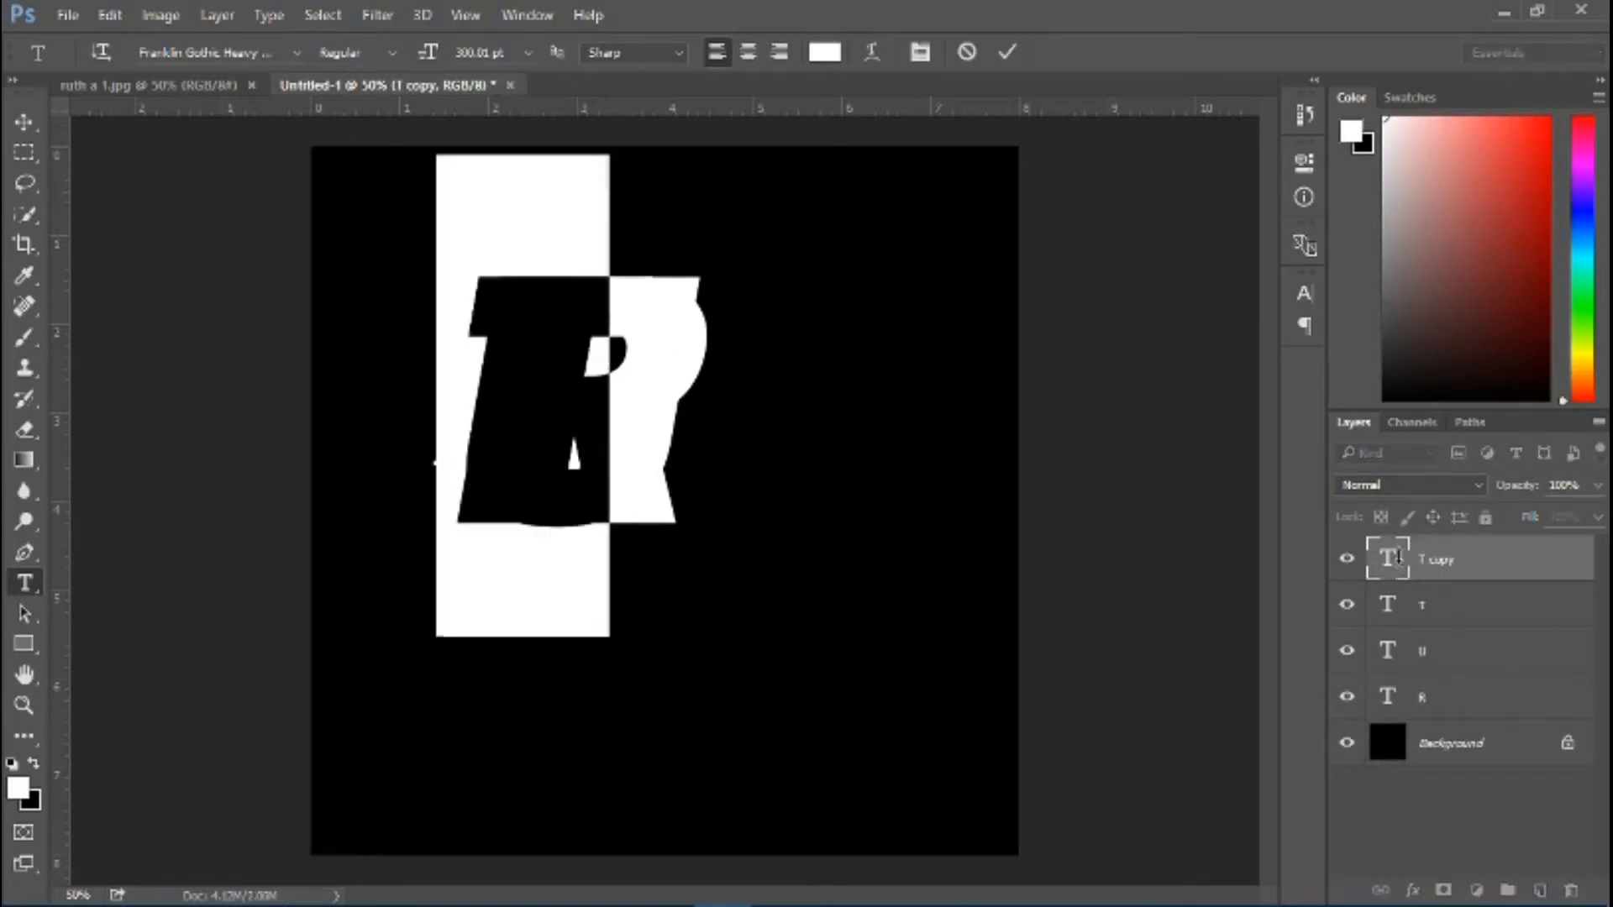
{"action": "type", "text": "H"}
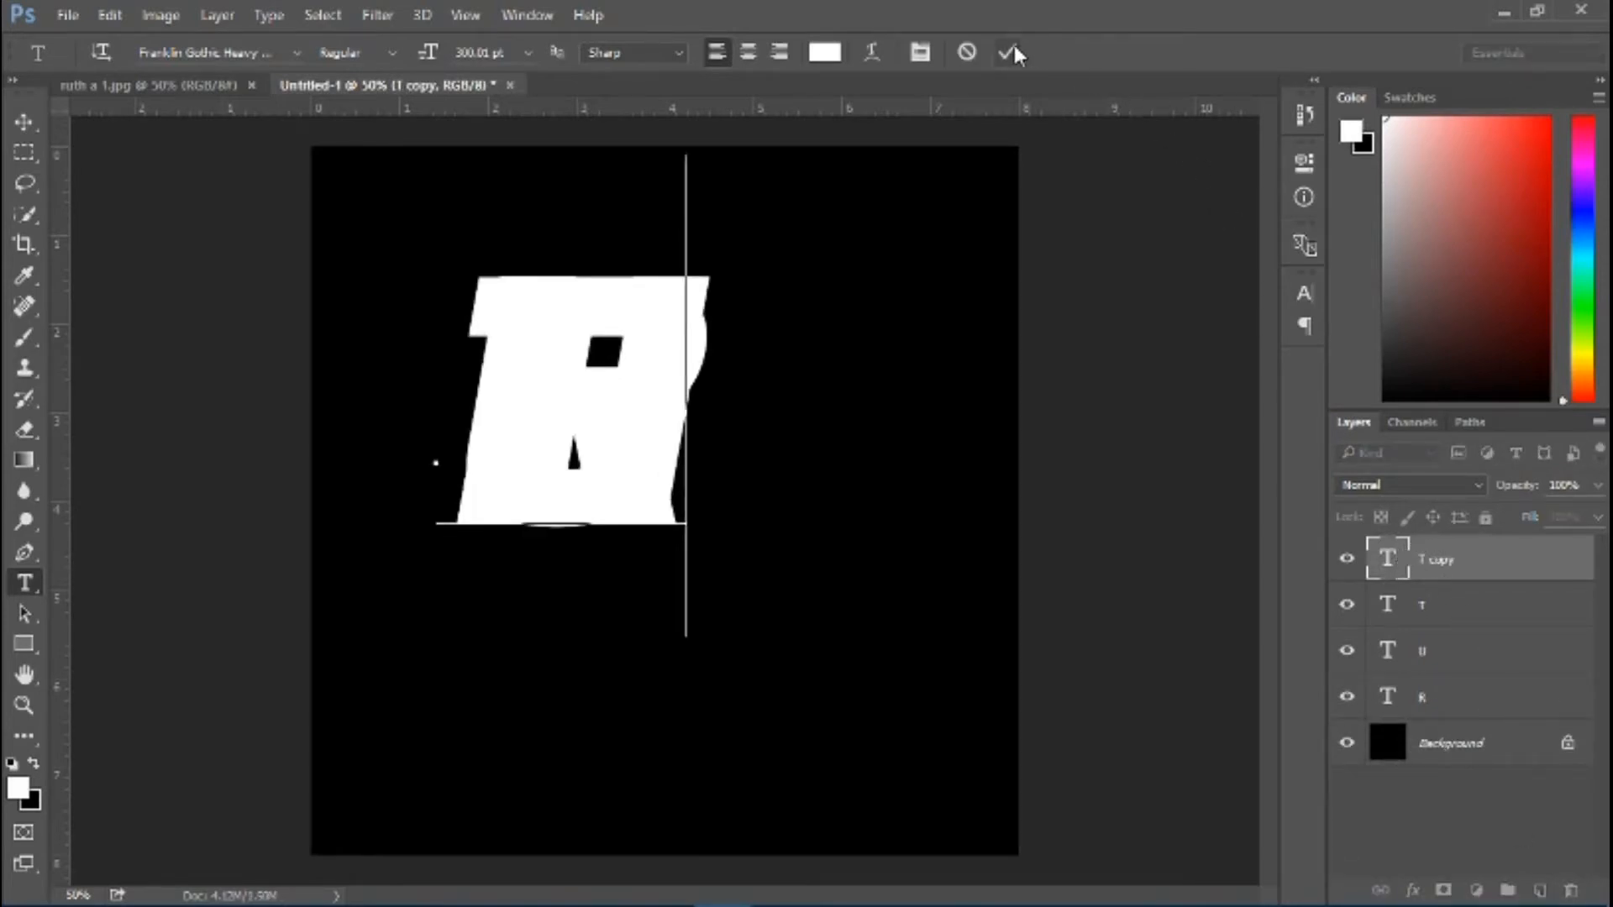
{"action": "left_click", "coordinate": [1007, 52]}
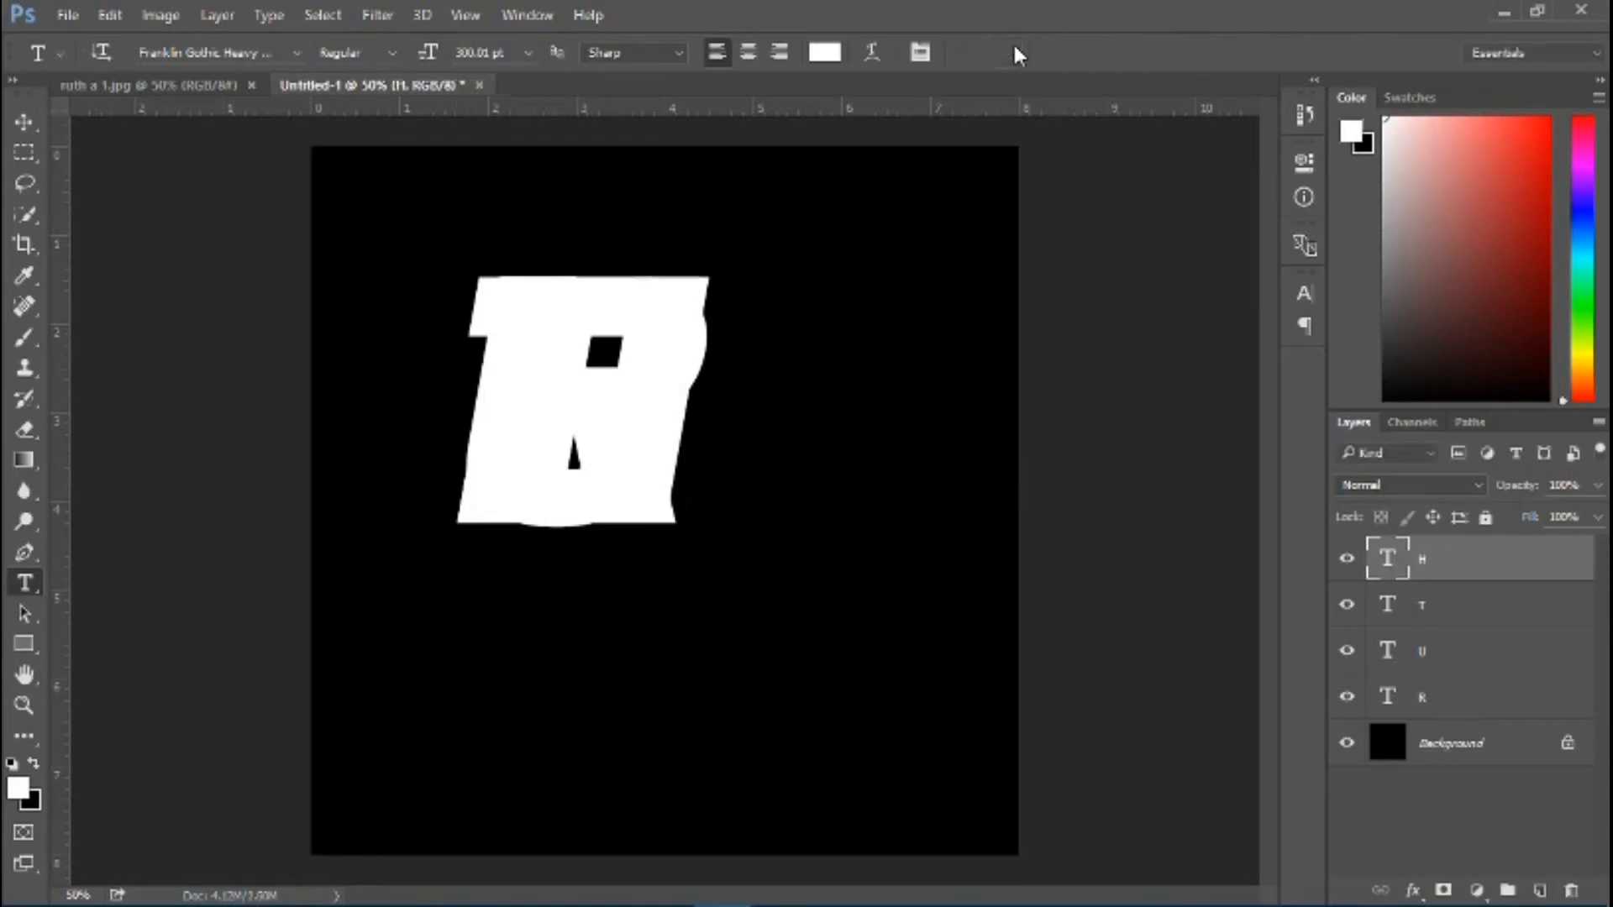
Move the stacked letters apart into two rows, with U beside R, and T and H underneath
{"action": "left_click", "coordinate": [26, 128]}
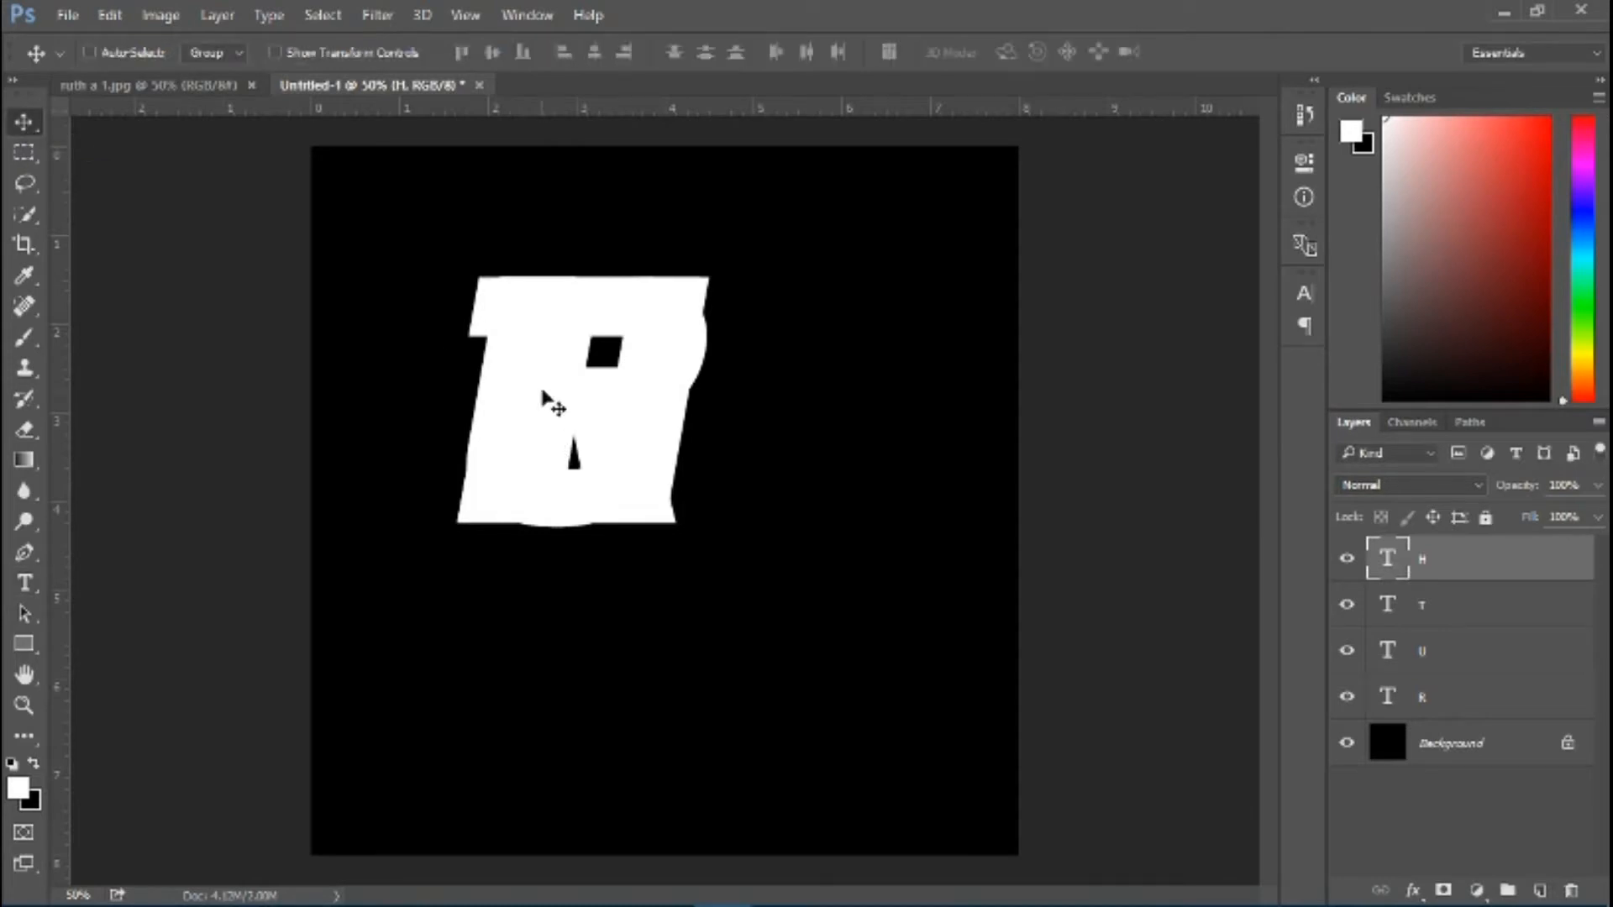
{"action": "left_click_drag", "start_coordinate": [566, 388], "coordinate": [795, 550]}
{"action": "mouse_move", "coordinate": [566, 313]}
{"action": "left_mouse_down"}
{"action": "mouse_move", "coordinate": [666, 313]}
{"action": "mouse_move", "coordinate": [570, 345]}
{"action": "left_mouse_up"}
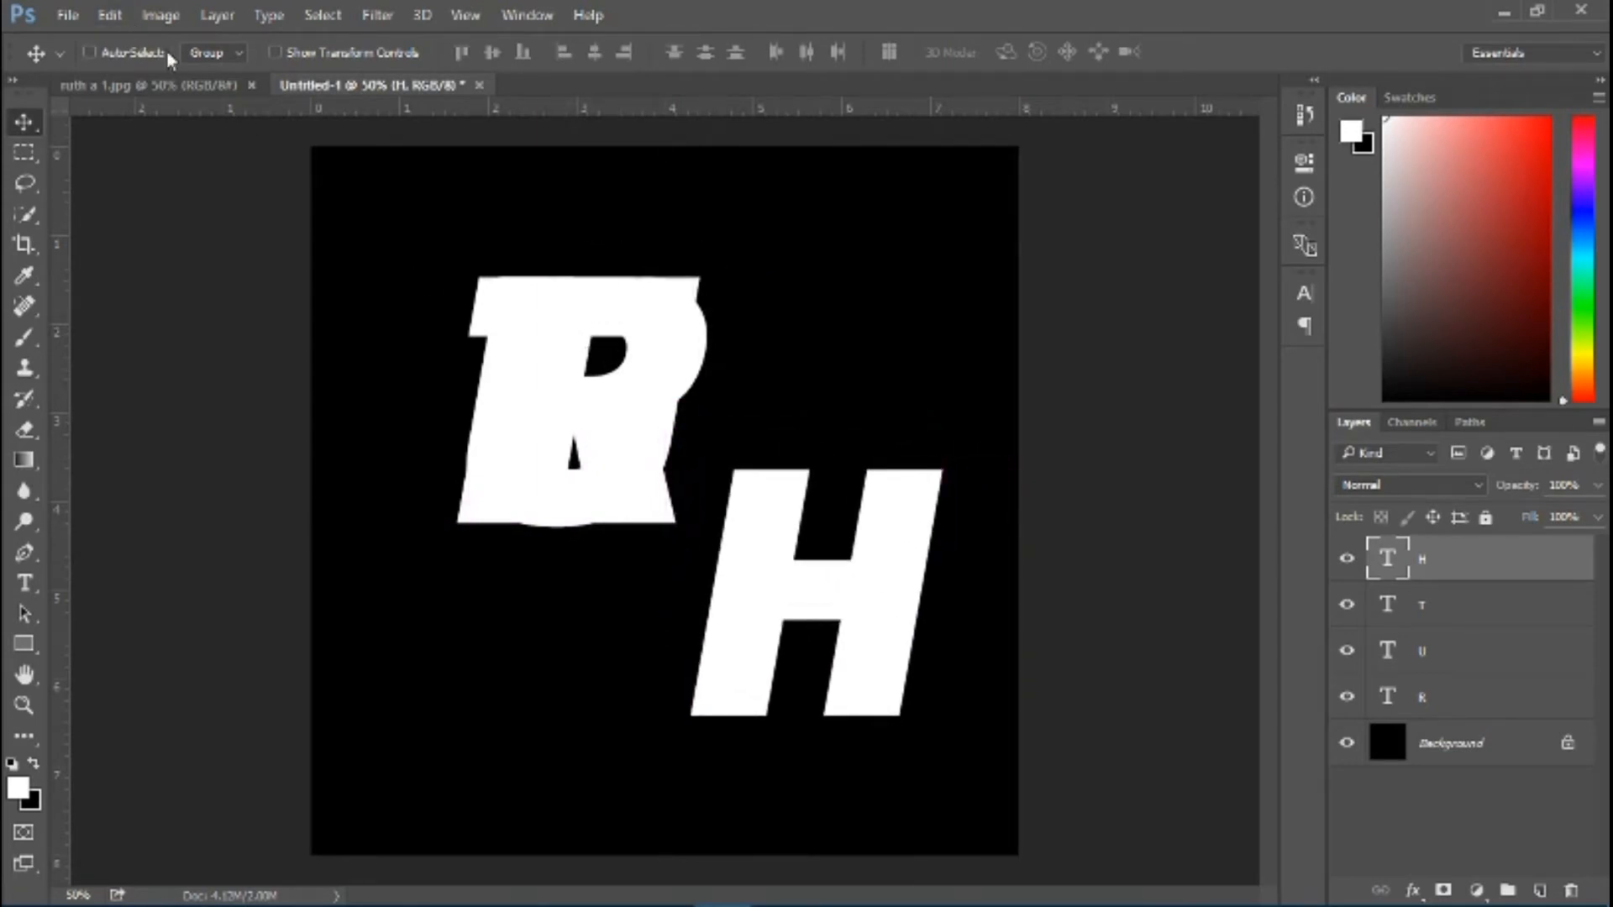
{"action": "left_click", "coordinate": [1426, 604]}
{"action": "left_click_drag", "start_coordinate": [644, 318], "coordinate": [724, 533]}
{"action": "left_click", "coordinate": [1411, 645]}
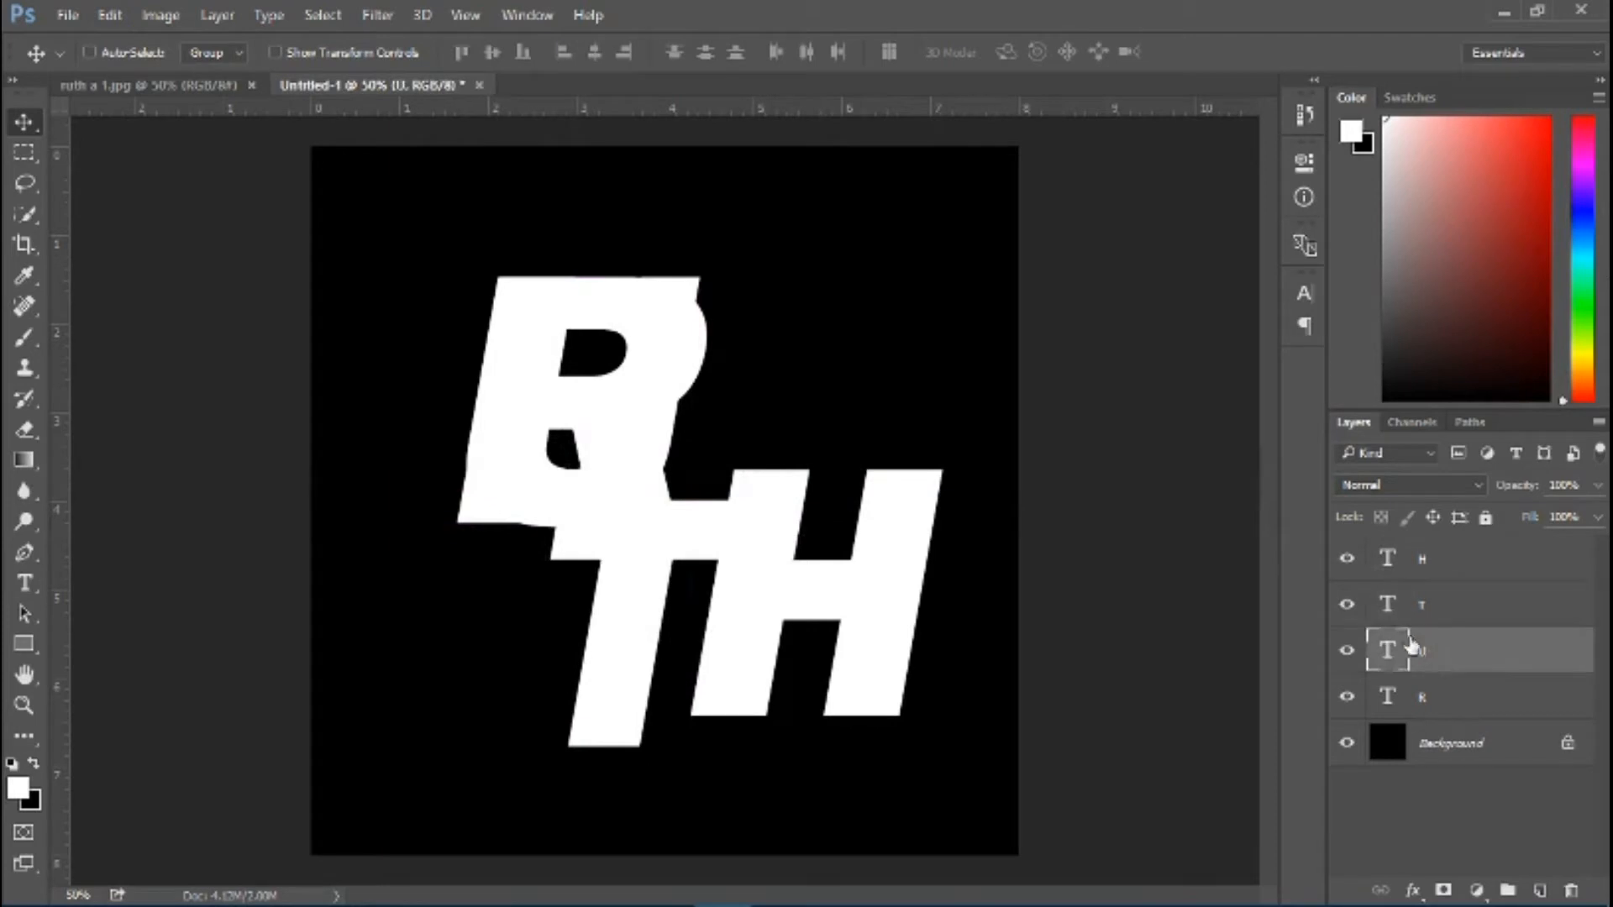
{"action": "left_click_drag", "start_coordinate": [669, 388], "coordinate": [876, 382]}
{"action": "mouse_move", "coordinate": [641, 357]}
{"action": "left_mouse_down"}
{"action": "mouse_move", "coordinate": [604, 315]}
{"action": "mouse_move", "coordinate": [658, 351]}
{"action": "left_mouse_up"}
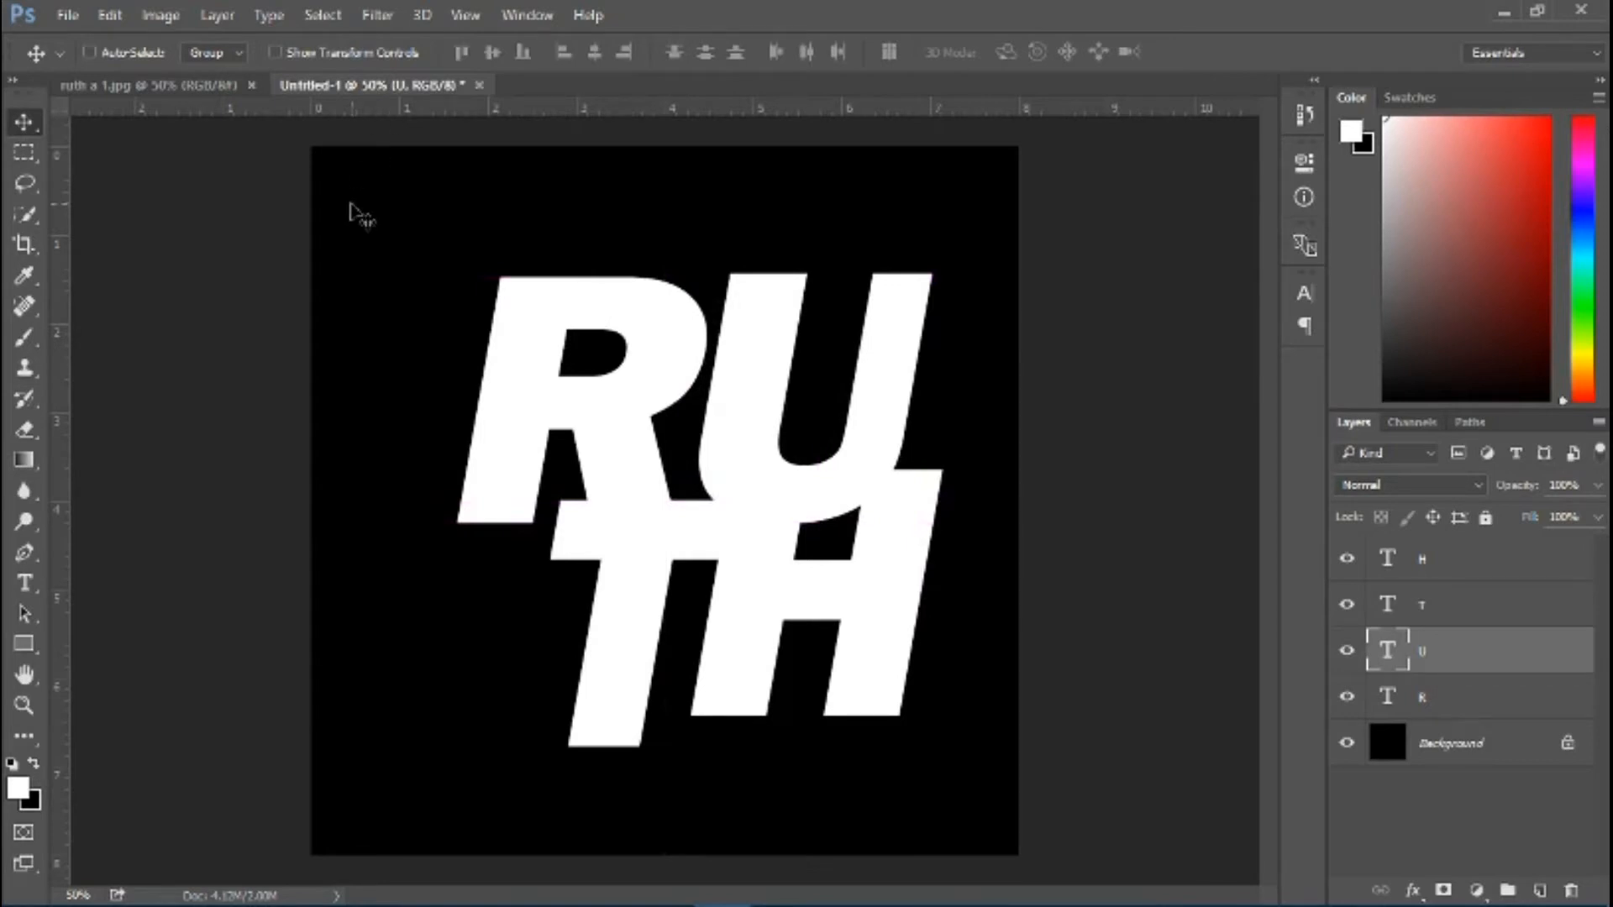
Turn on Auto-Select for the Move tool and pull the four letters together into a tight, touching two-row block
{"action": "left_click", "coordinate": [91, 55]}
{"action": "left_click_drag", "start_coordinate": [512, 365], "coordinate": [478, 329]}
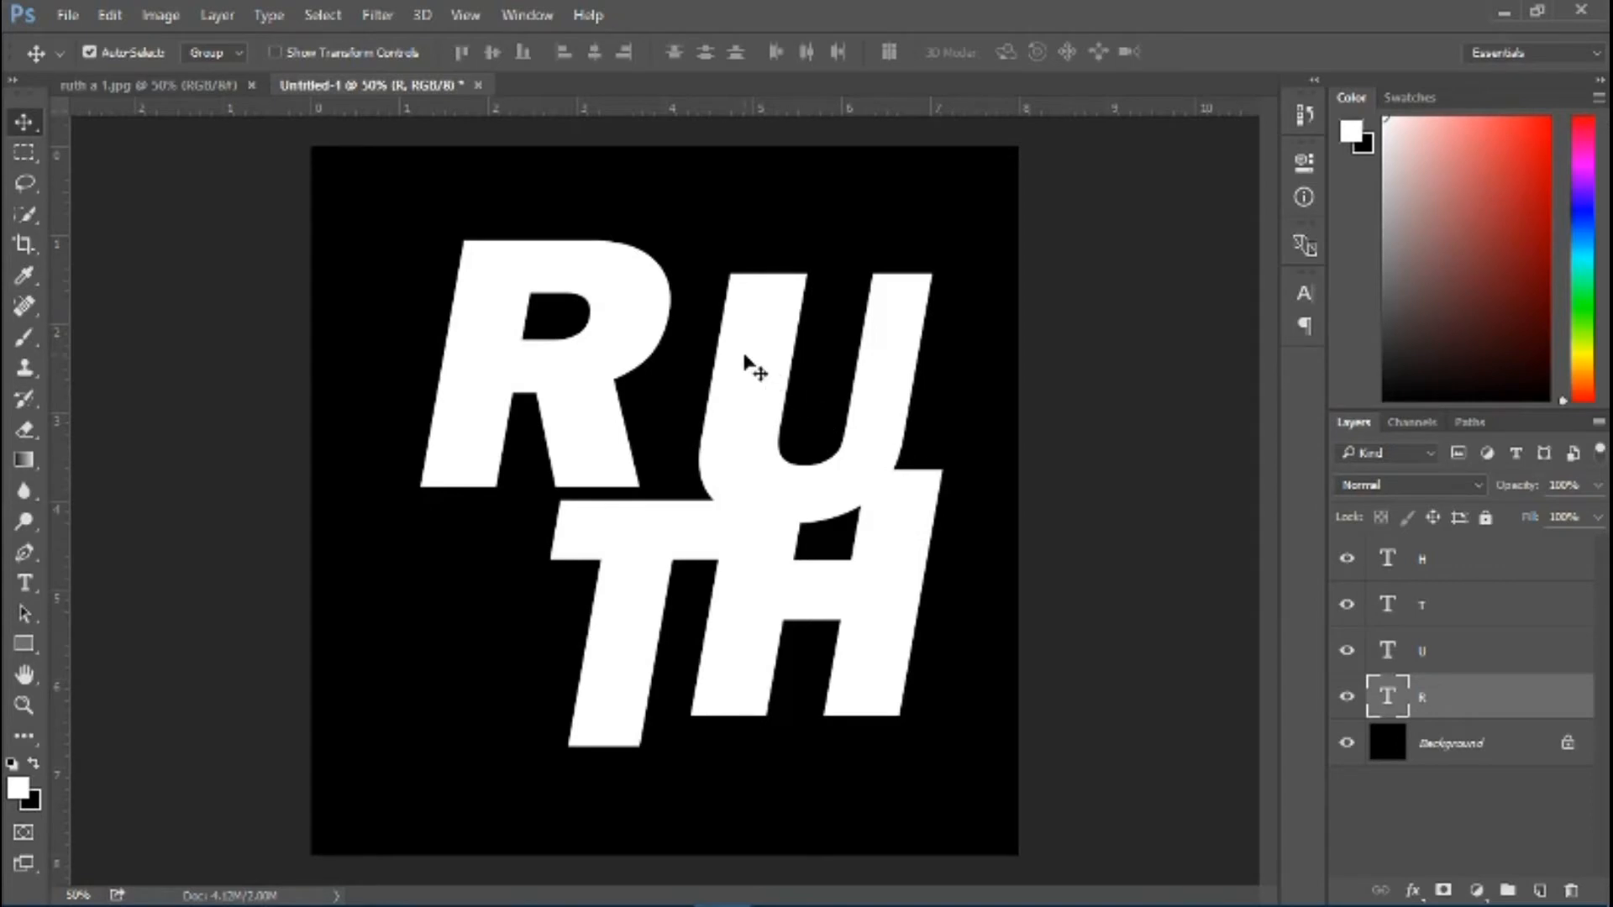
{"action": "left_click_drag", "start_coordinate": [748, 365], "coordinate": [688, 351]}
{"action": "left_click_drag", "start_coordinate": [635, 519], "coordinate": [550, 504]}
{"action": "left_click", "coordinate": [764, 588]}
{"action": "left_click_drag", "start_coordinate": [763, 583], "coordinate": [669, 612]}
{"action": "left_click_drag", "start_coordinate": [660, 462], "coordinate": [647, 472]}
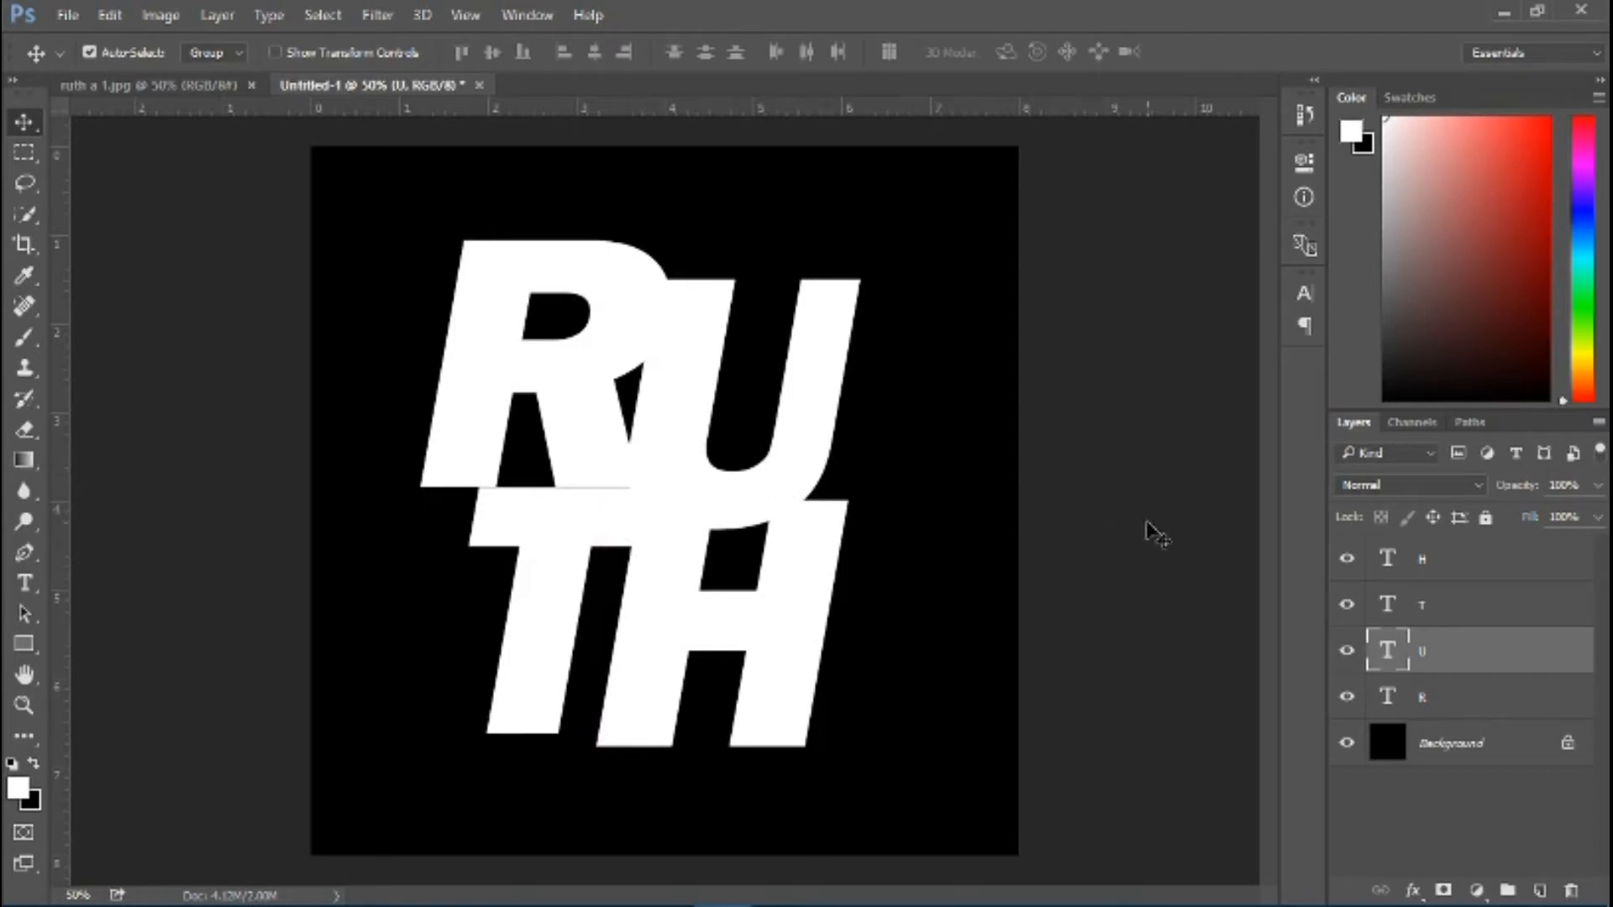
Select the four letter layers from H to R and convert them into one smart object
{"action": "left_click", "coordinate": [1436, 566]}
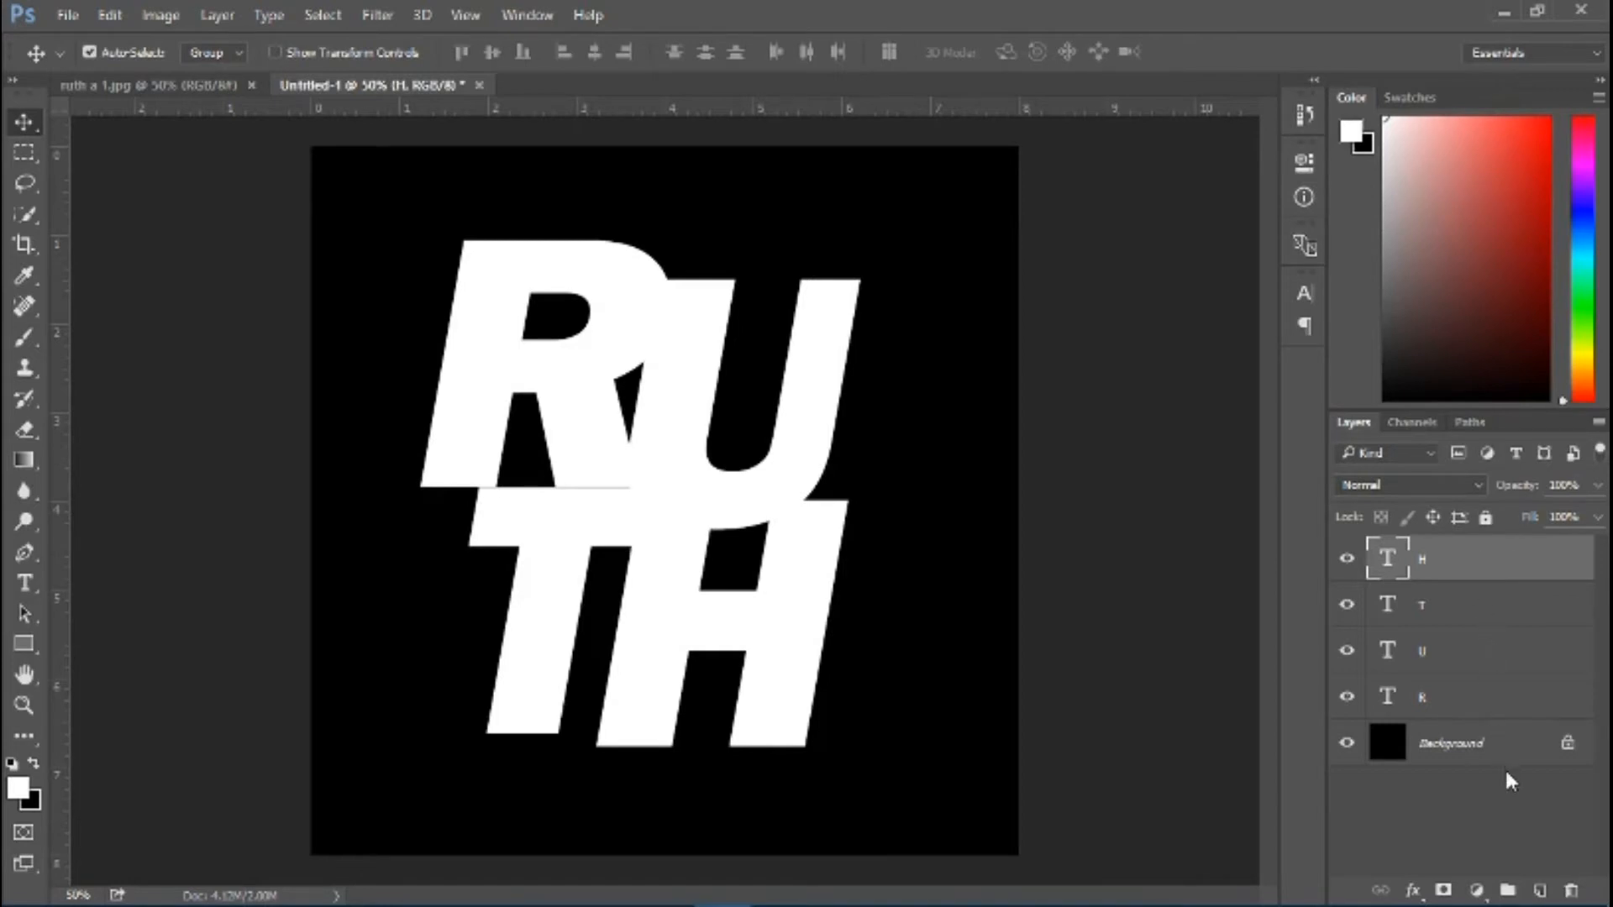
{"action": "left_click", "coordinate": [1472, 704], "text": "shift"}
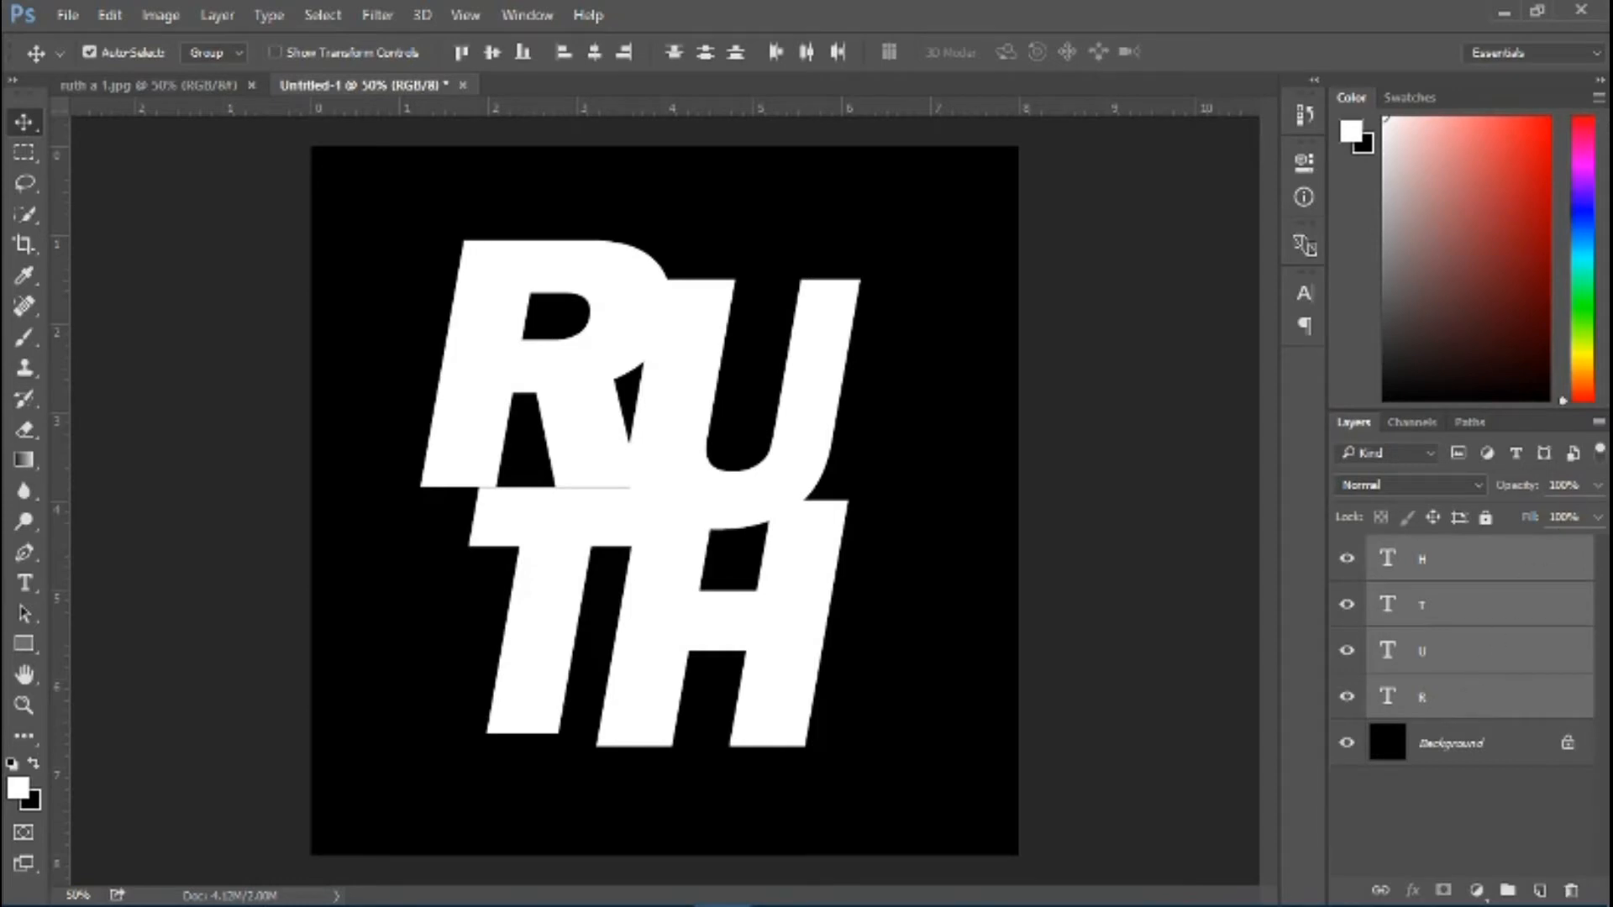
{"action": "left_click", "coordinate": [1599, 425]}
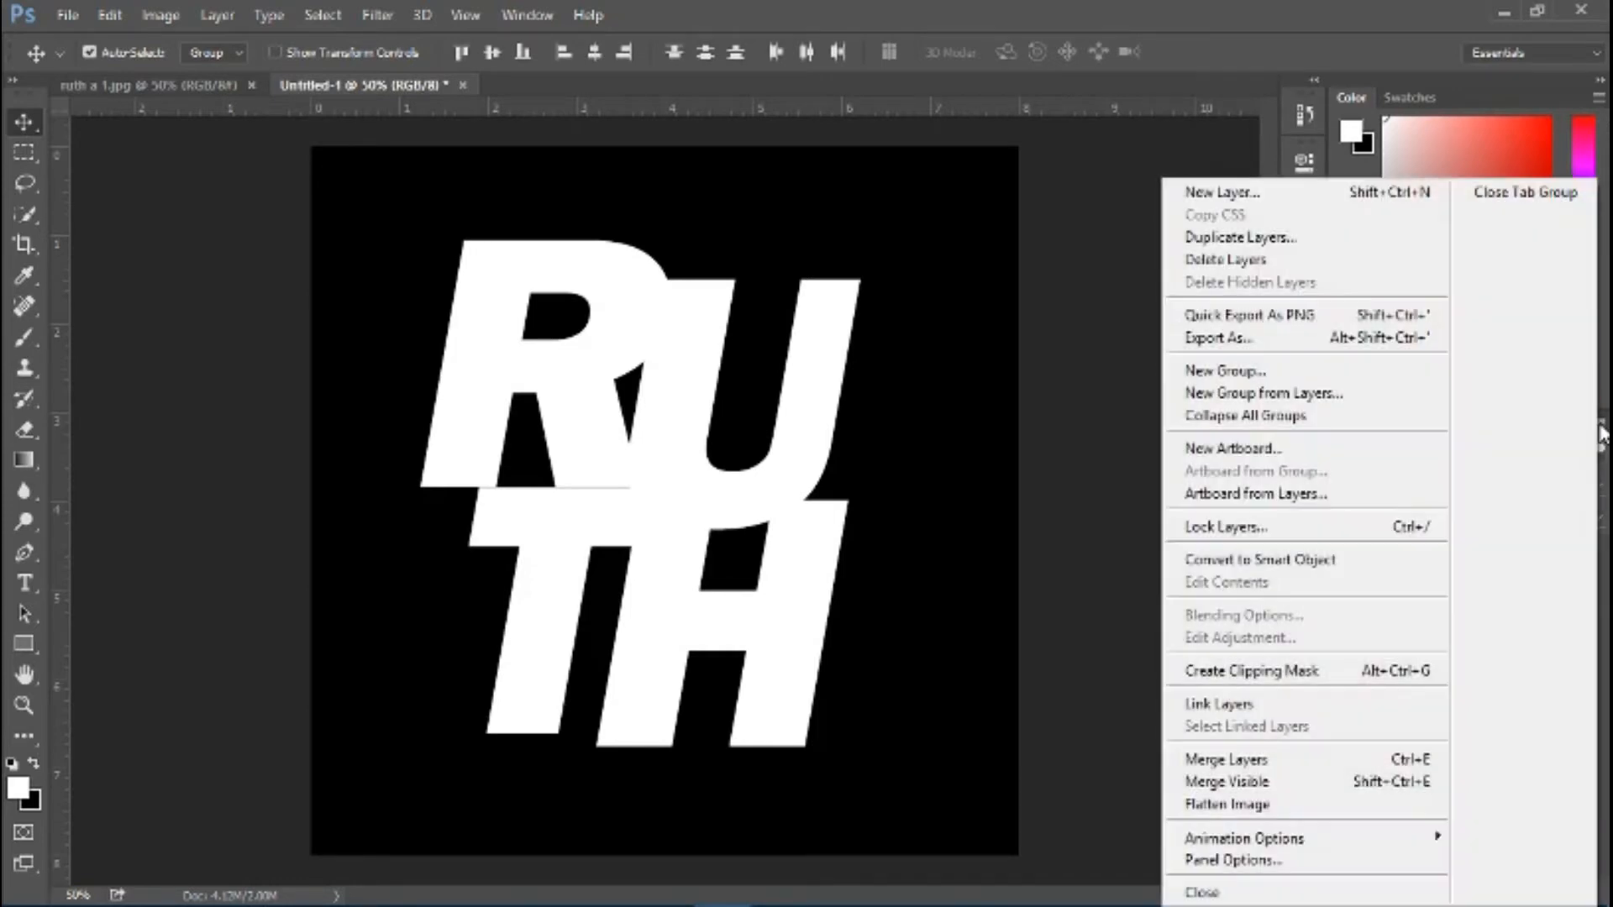
{"action": "left_click", "coordinate": [1301, 568]}
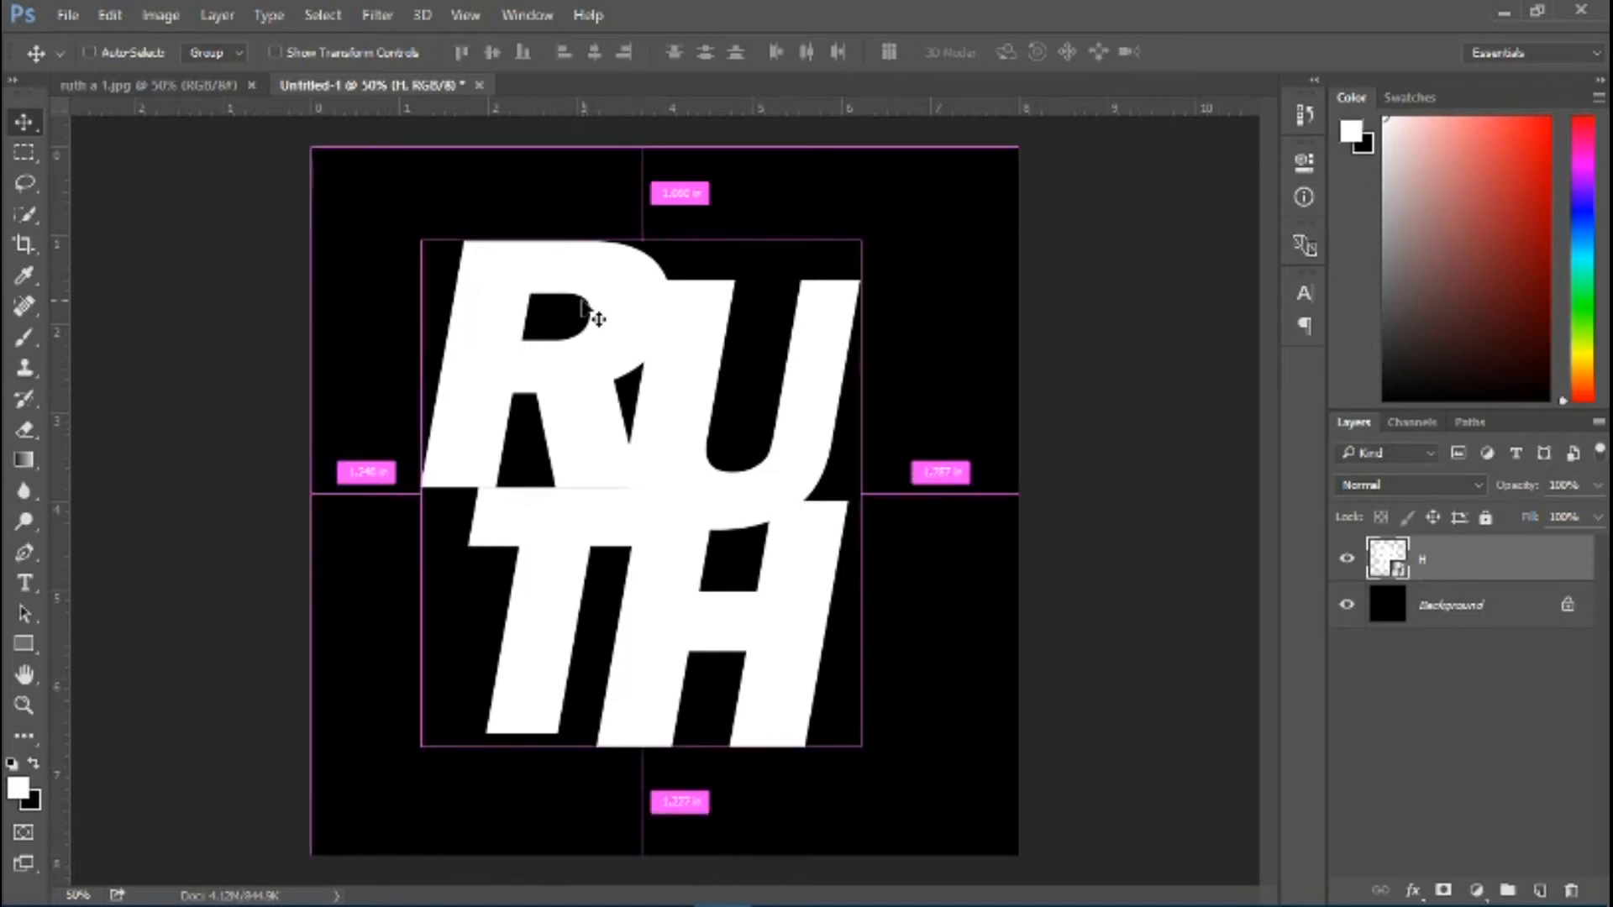
Scale the lettering smart object up to about 112.7% from its center and nudge it toward the middle of the canvas
{"action": "key", "text": "ctrl+t"}
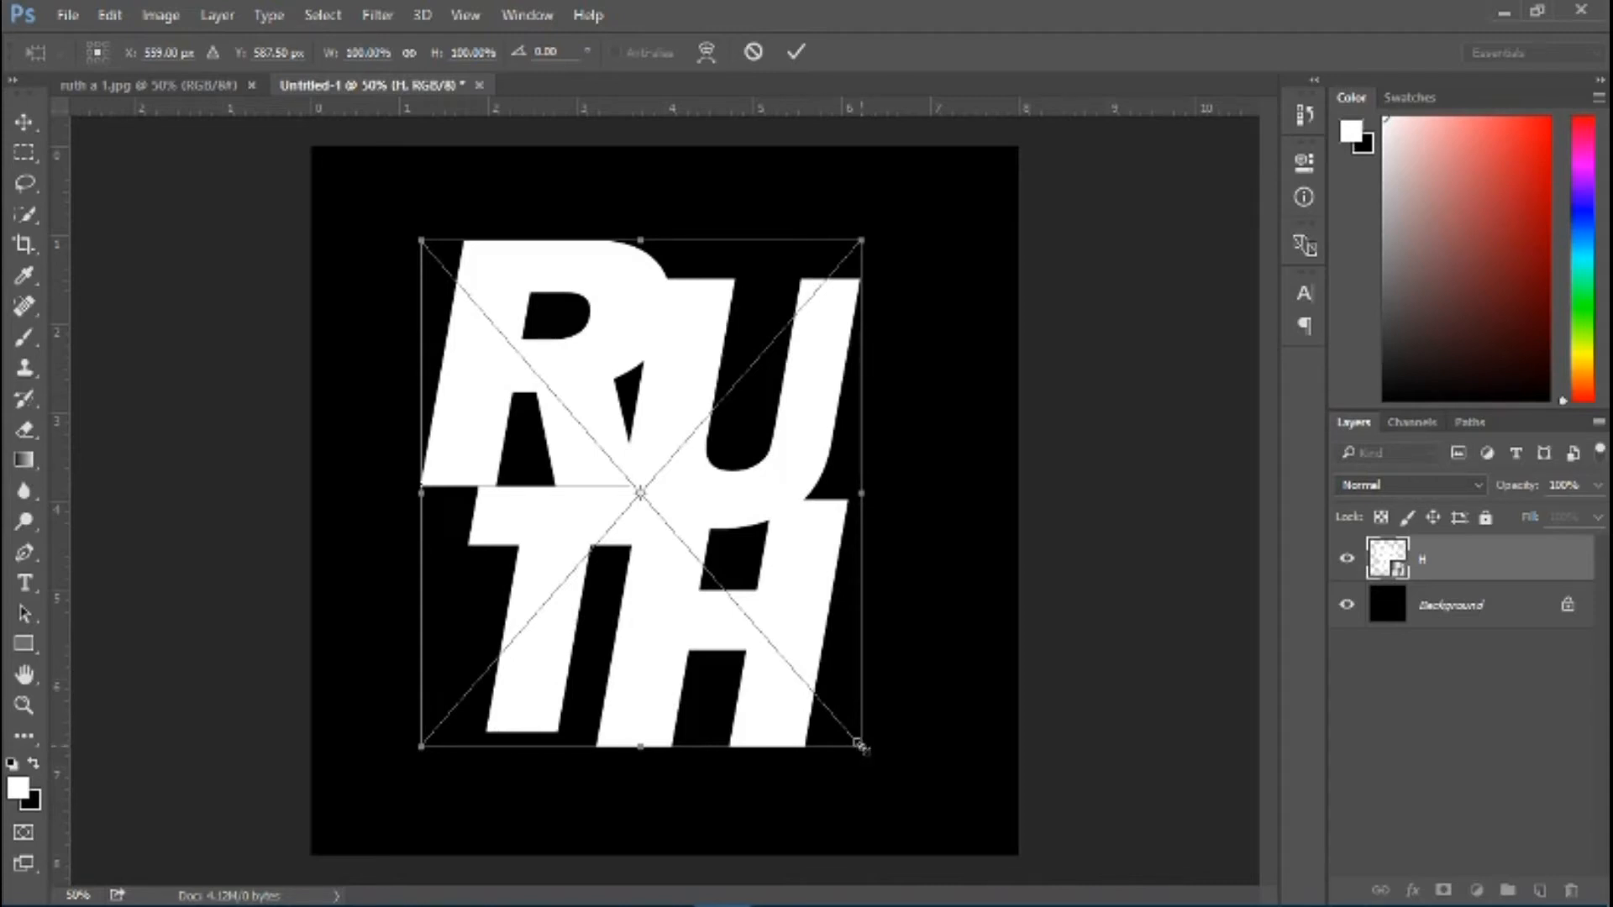
{"action": "left_click_drag", "start_coordinate": [859, 744], "coordinate": [904, 766]}
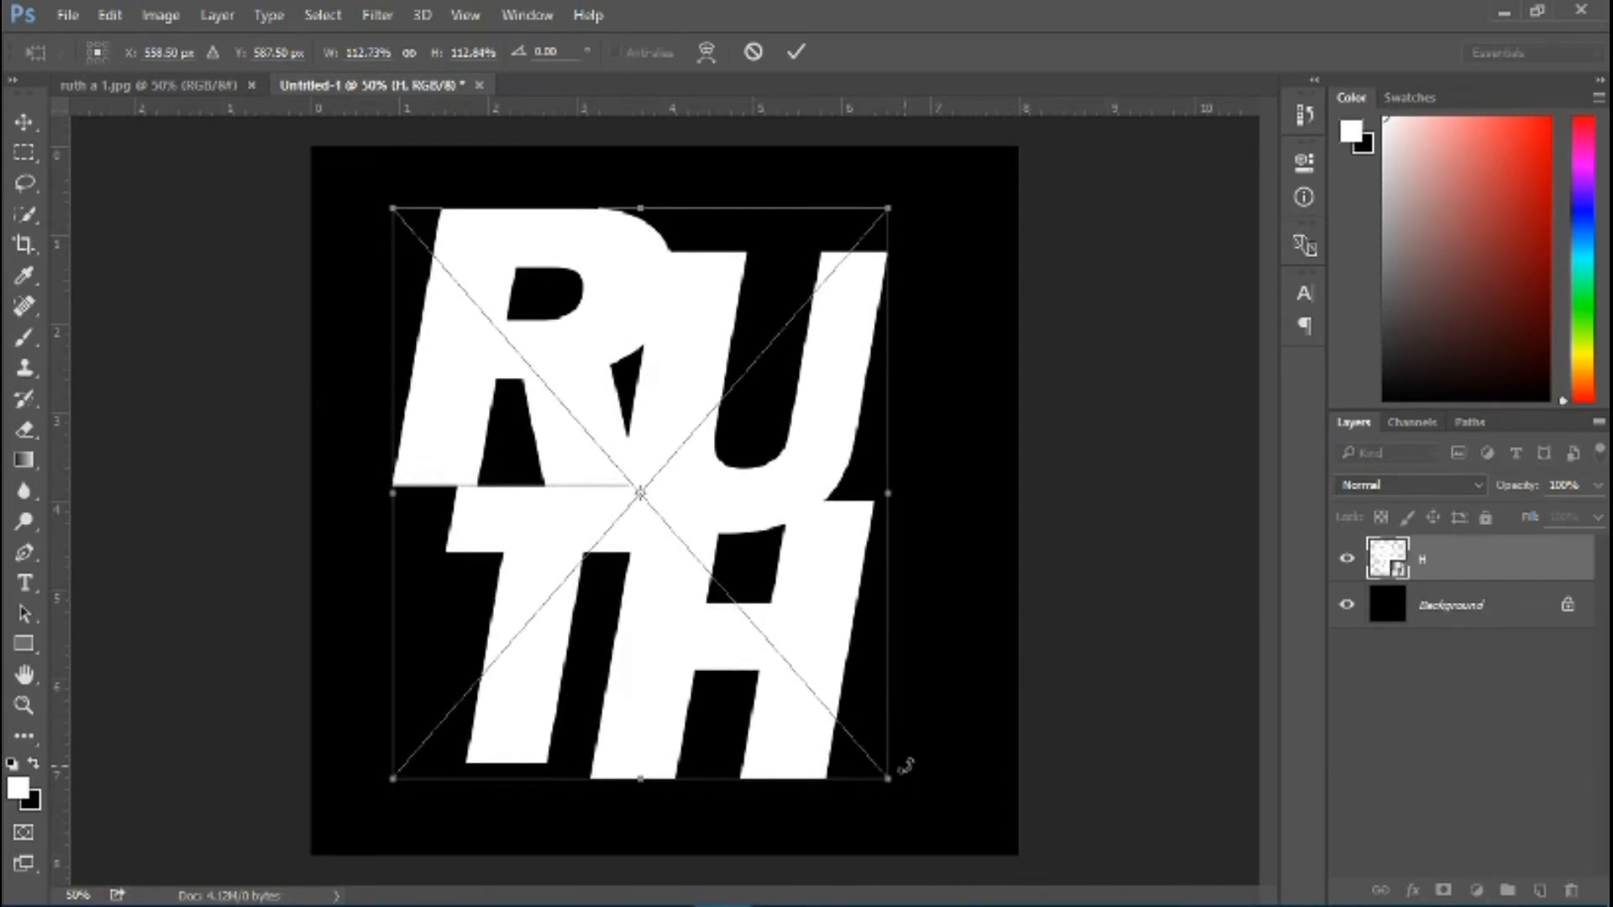
{"action": "key", "text": "Return"}
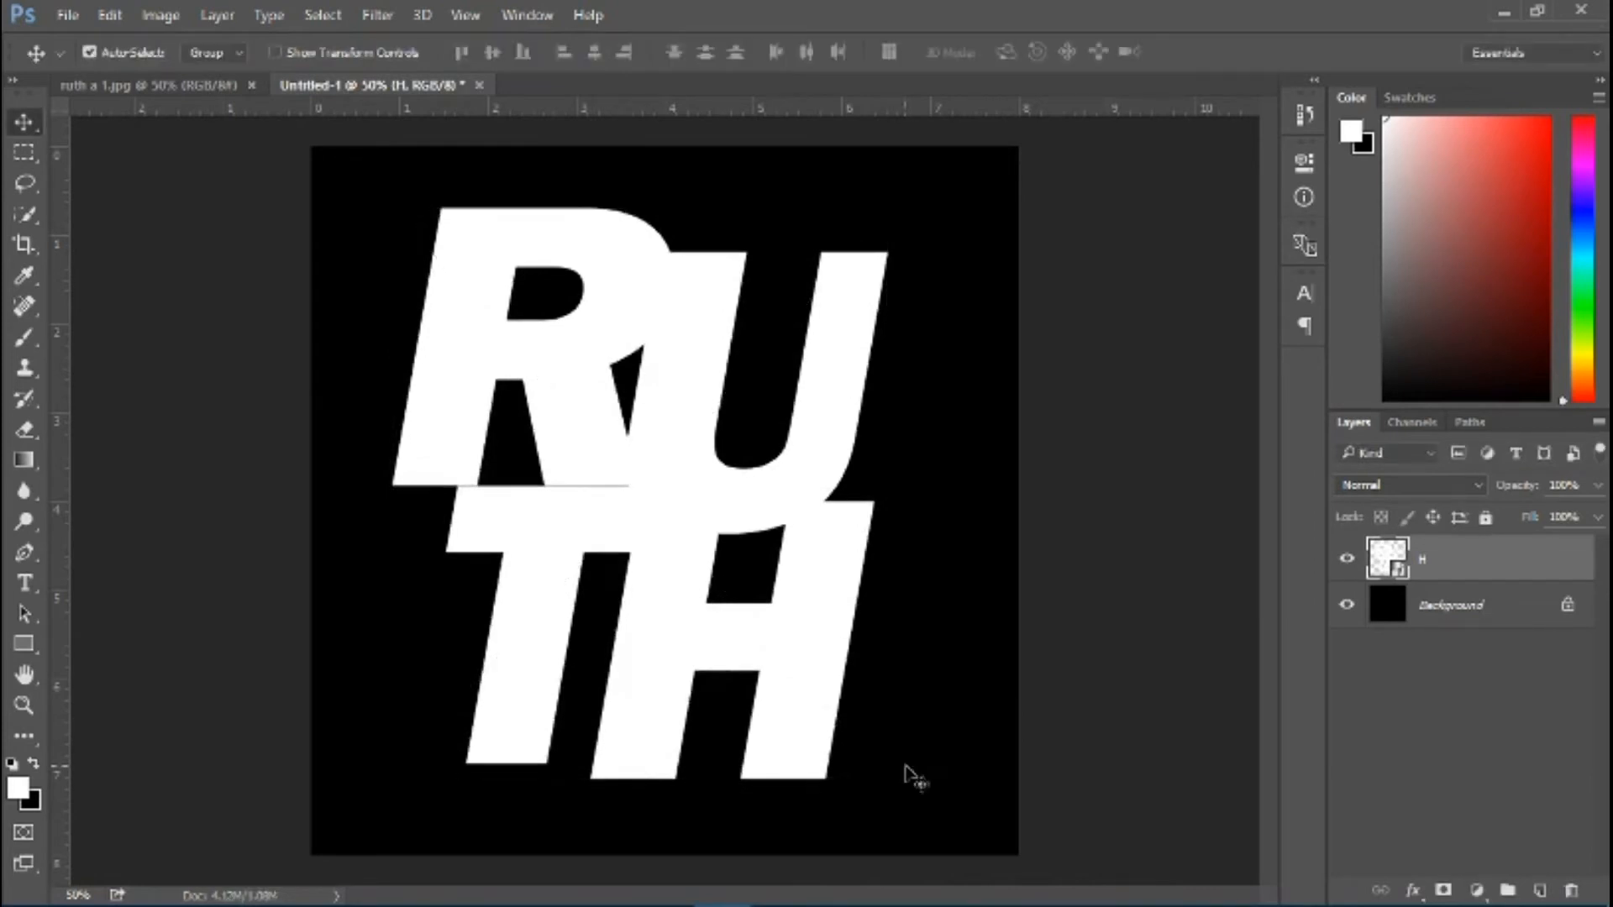
{"action": "left_click_drag", "start_coordinate": [680, 532], "coordinate": [694, 531]}
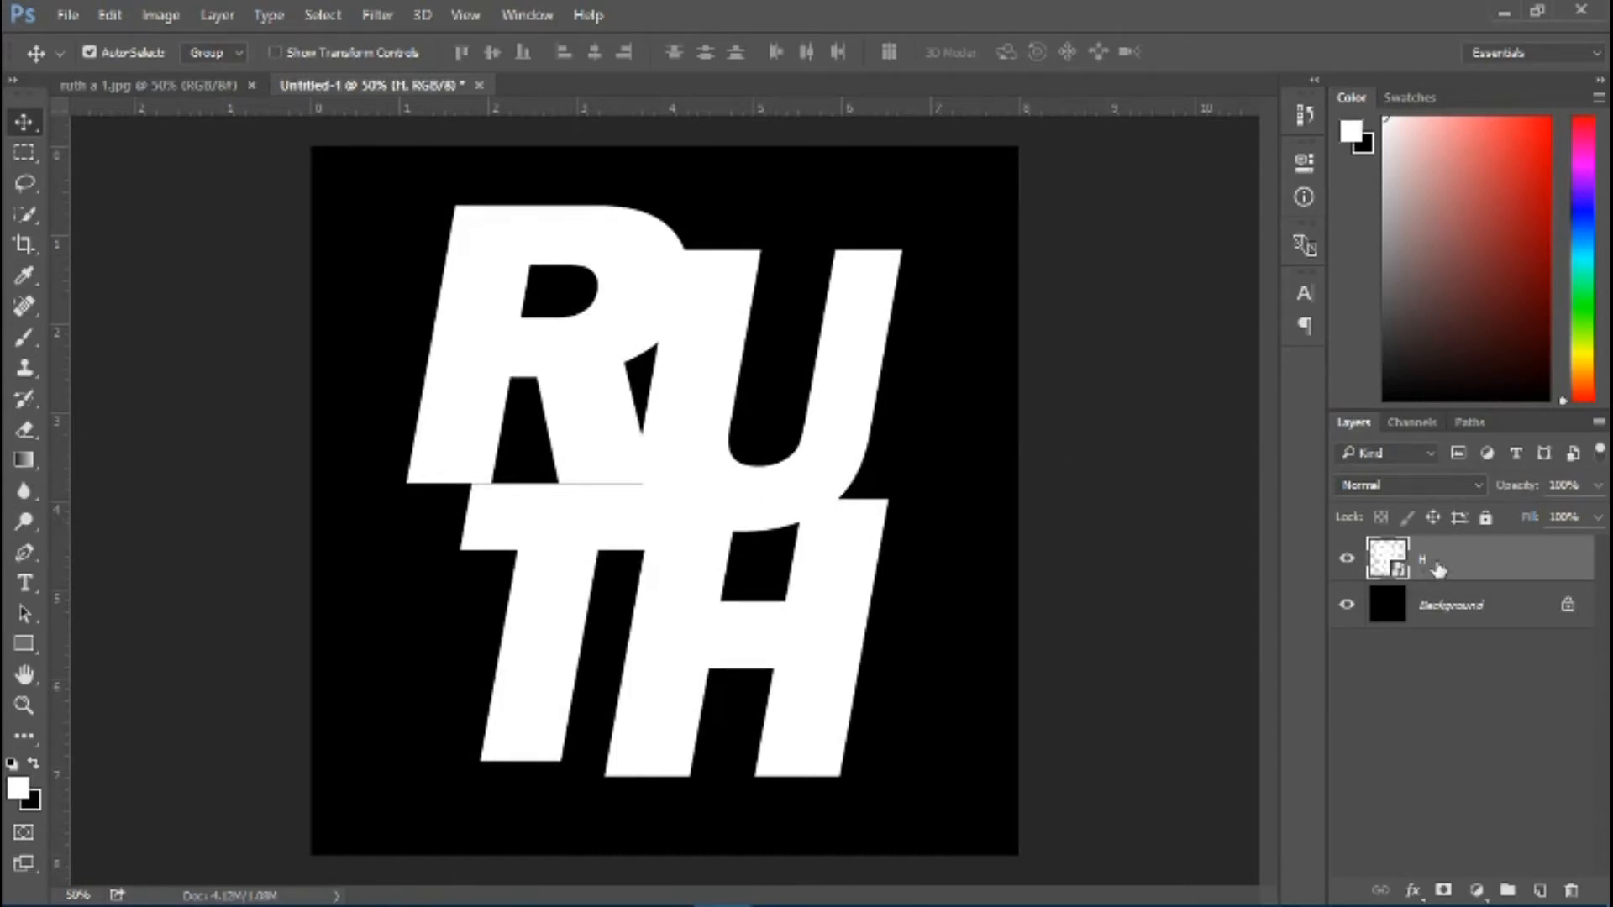
Duplicate the lettering smart object, hide the H copy layer, and make the original H layer active
{"action": "key", "text": "ctrl"}
{"action": "key", "text": "ctrl+j"}
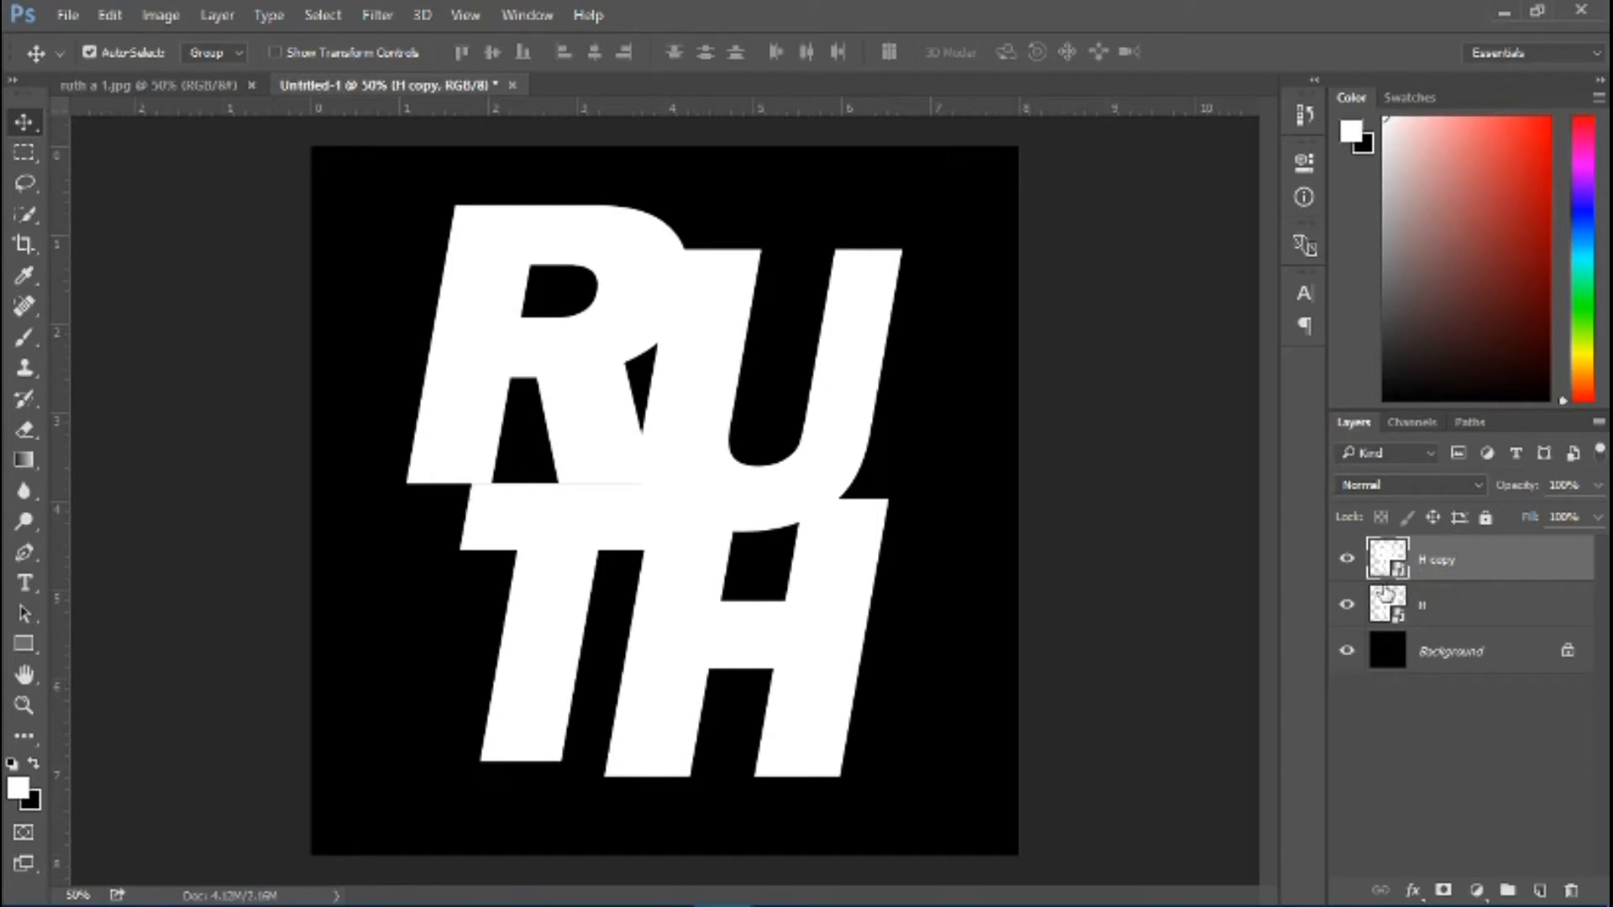
{"action": "left_click", "coordinate": [1346, 560]}
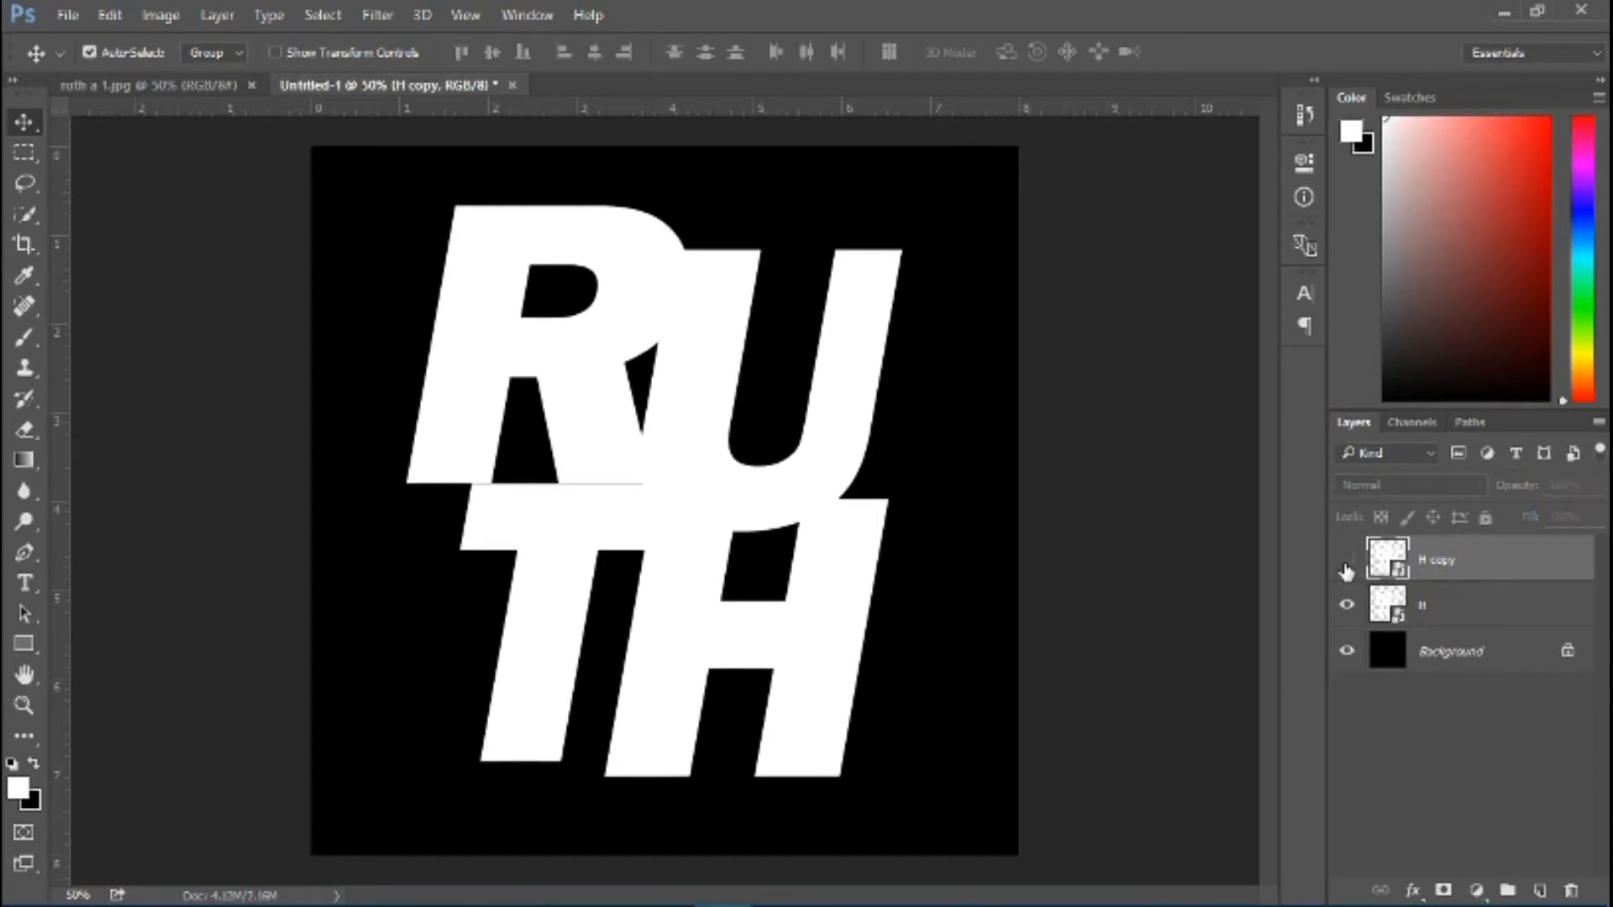
{"action": "left_click", "coordinate": [1445, 616]}
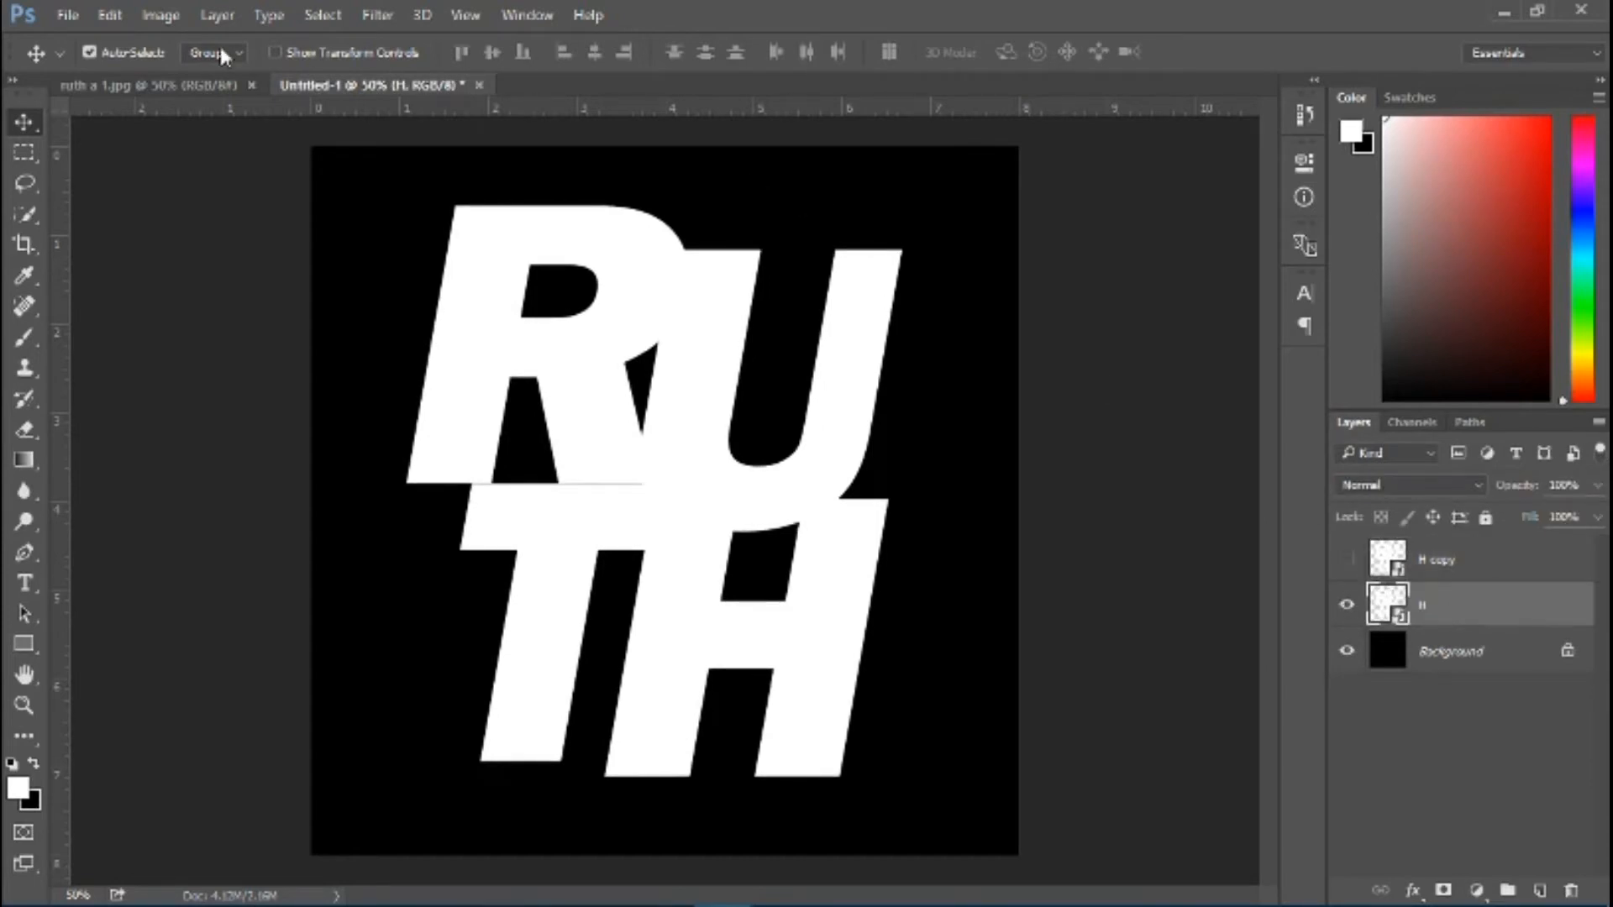
Unlock the portrait photo's background layer and bring the photo into the lettering document directly above the H layer
{"action": "left_click", "coordinate": [199, 84]}
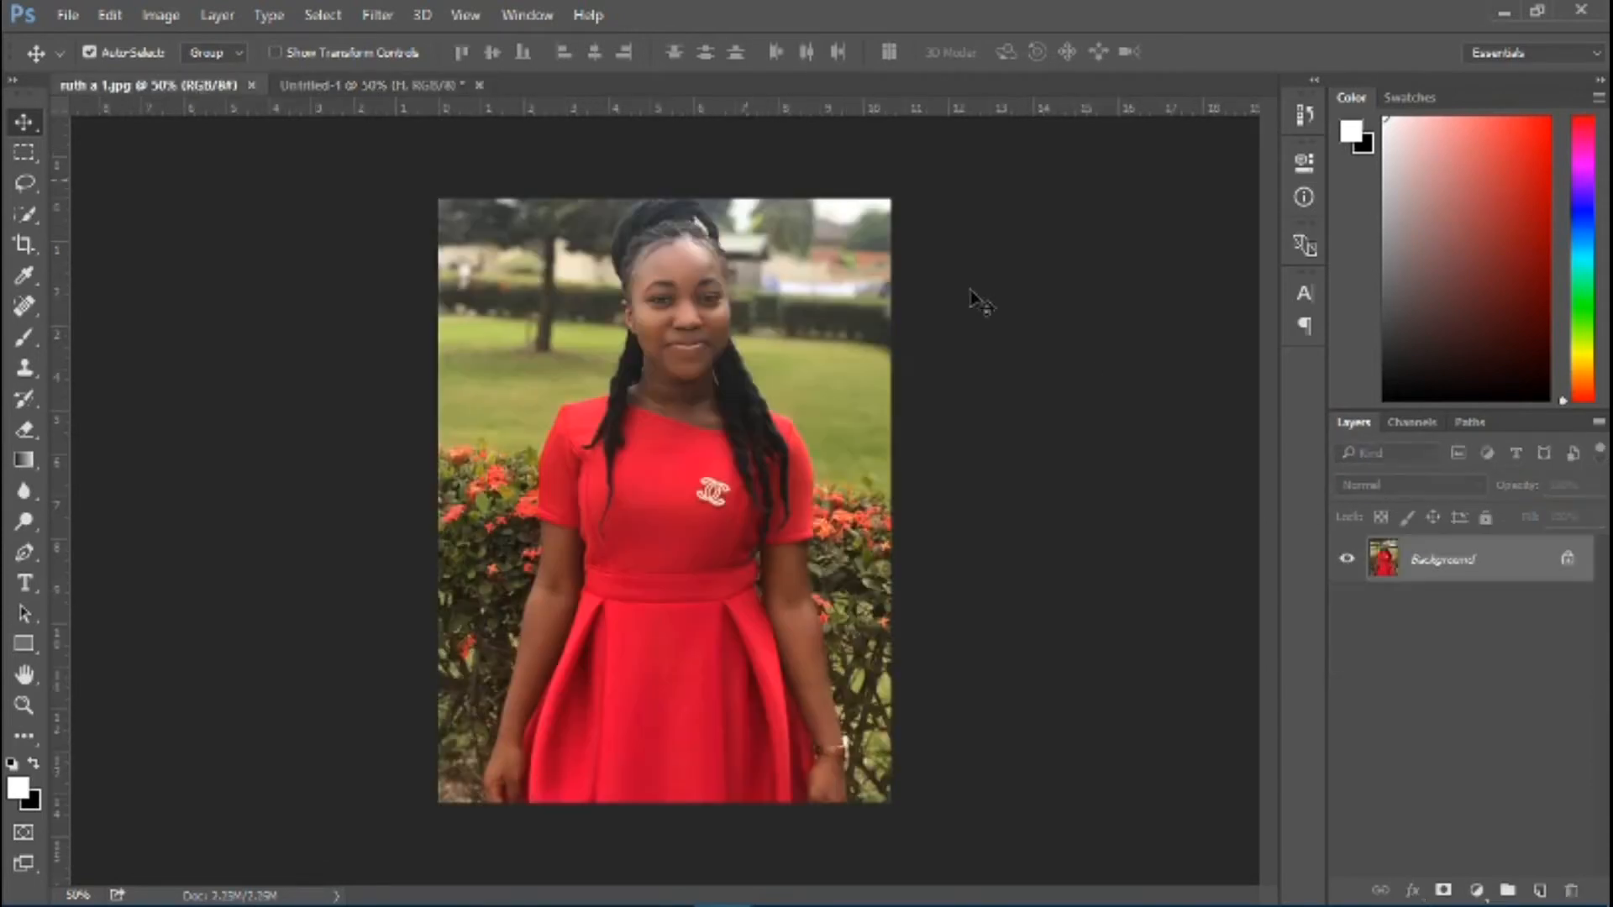
{"action": "left_click", "coordinate": [1568, 560]}
{"action": "left_click_drag", "start_coordinate": [767, 465], "coordinate": [709, 465]}
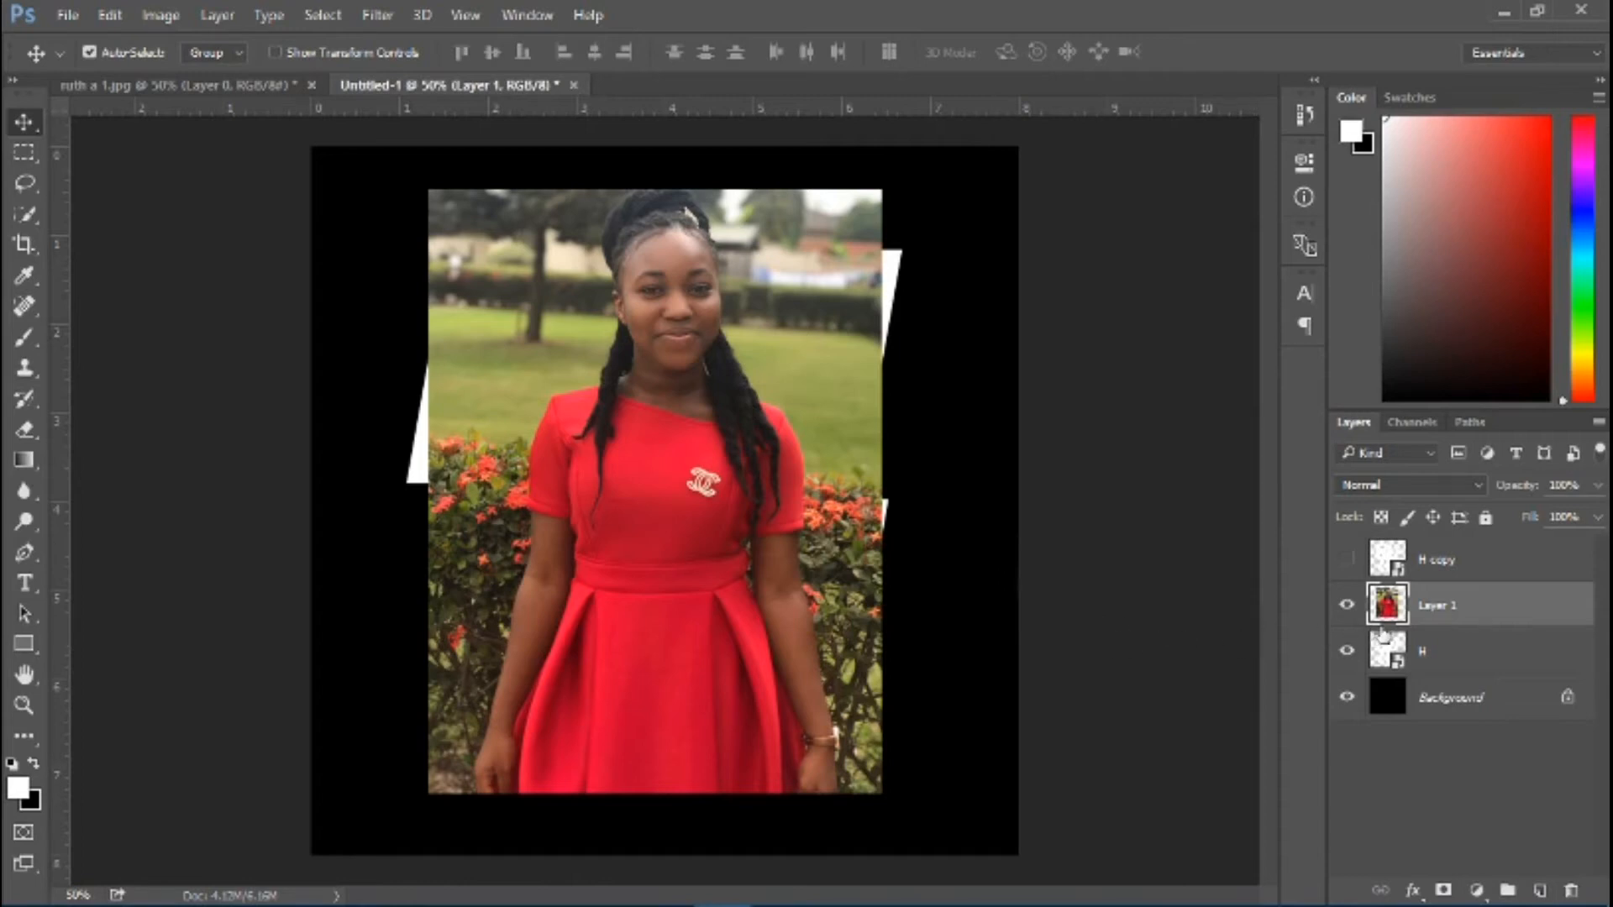
Clip the portrait photo layer to the H lettering layer beneath it
{"action": "key", "text": "ctrl"}
{"action": "left_click", "coordinate": [1381, 629], "text": "alt"}
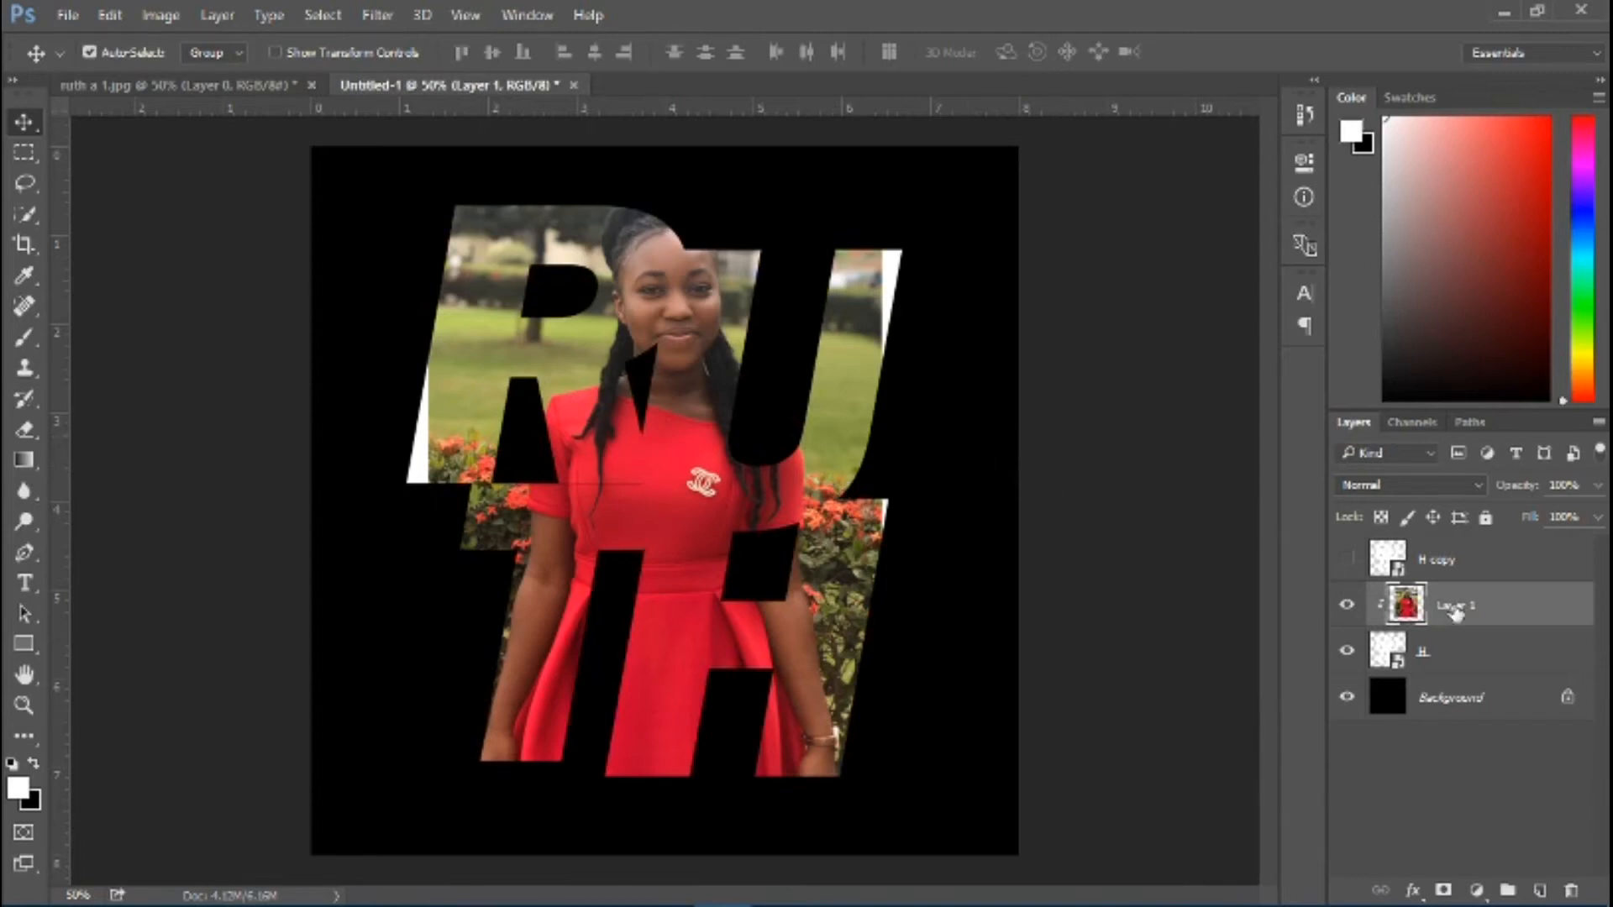
{"action": "right_click", "coordinate": [1501, 612]}
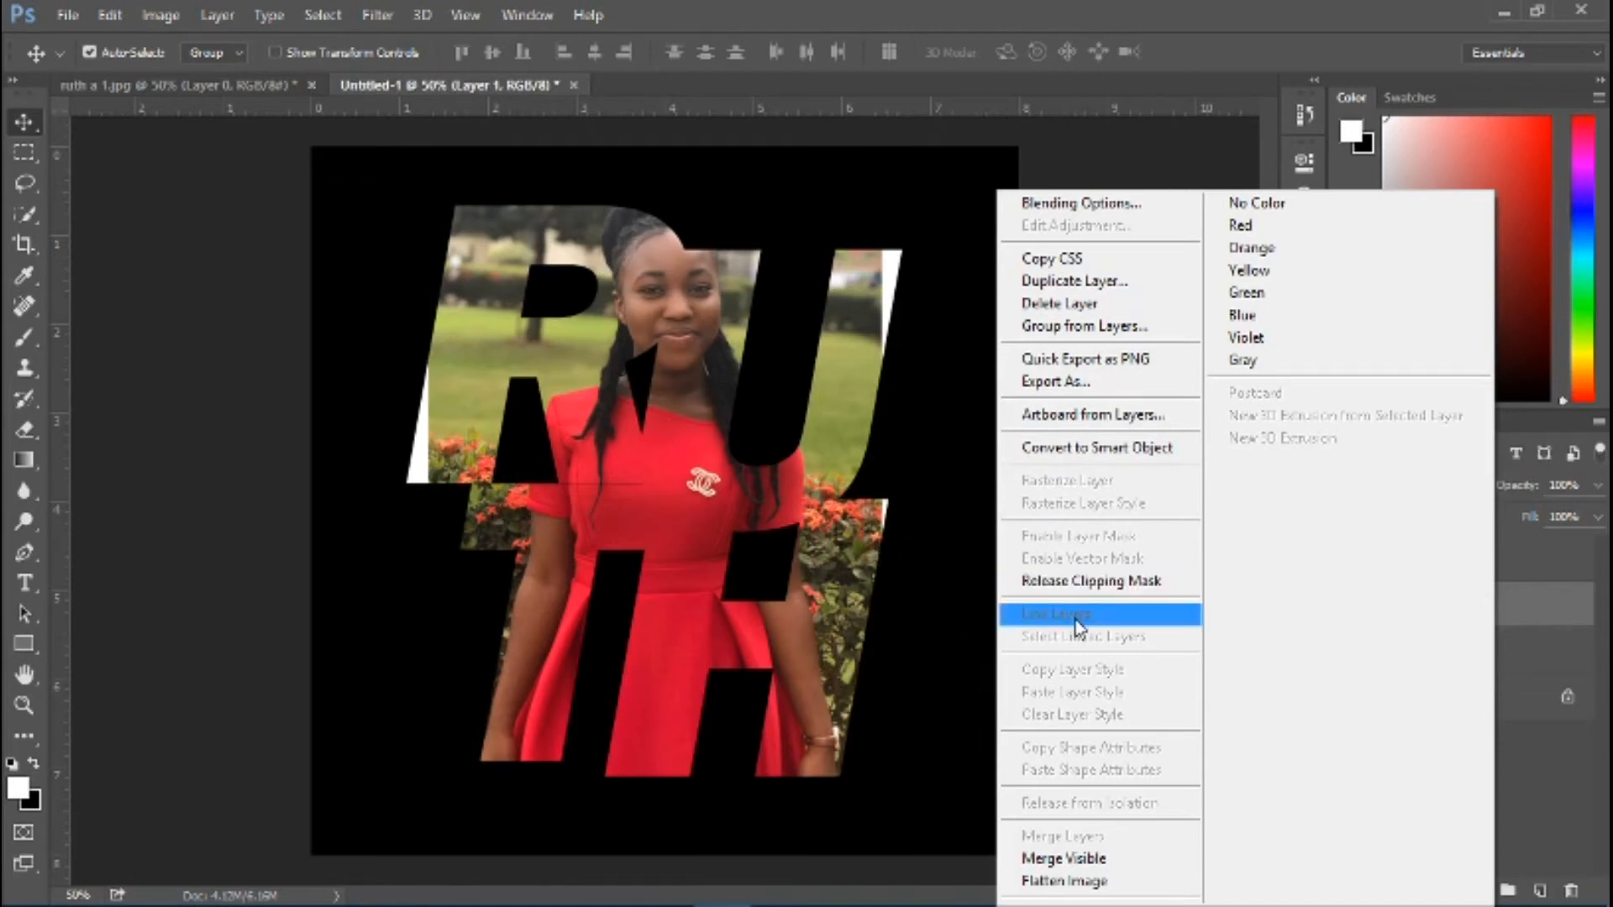
{"action": "left_click", "coordinate": [1115, 588]}
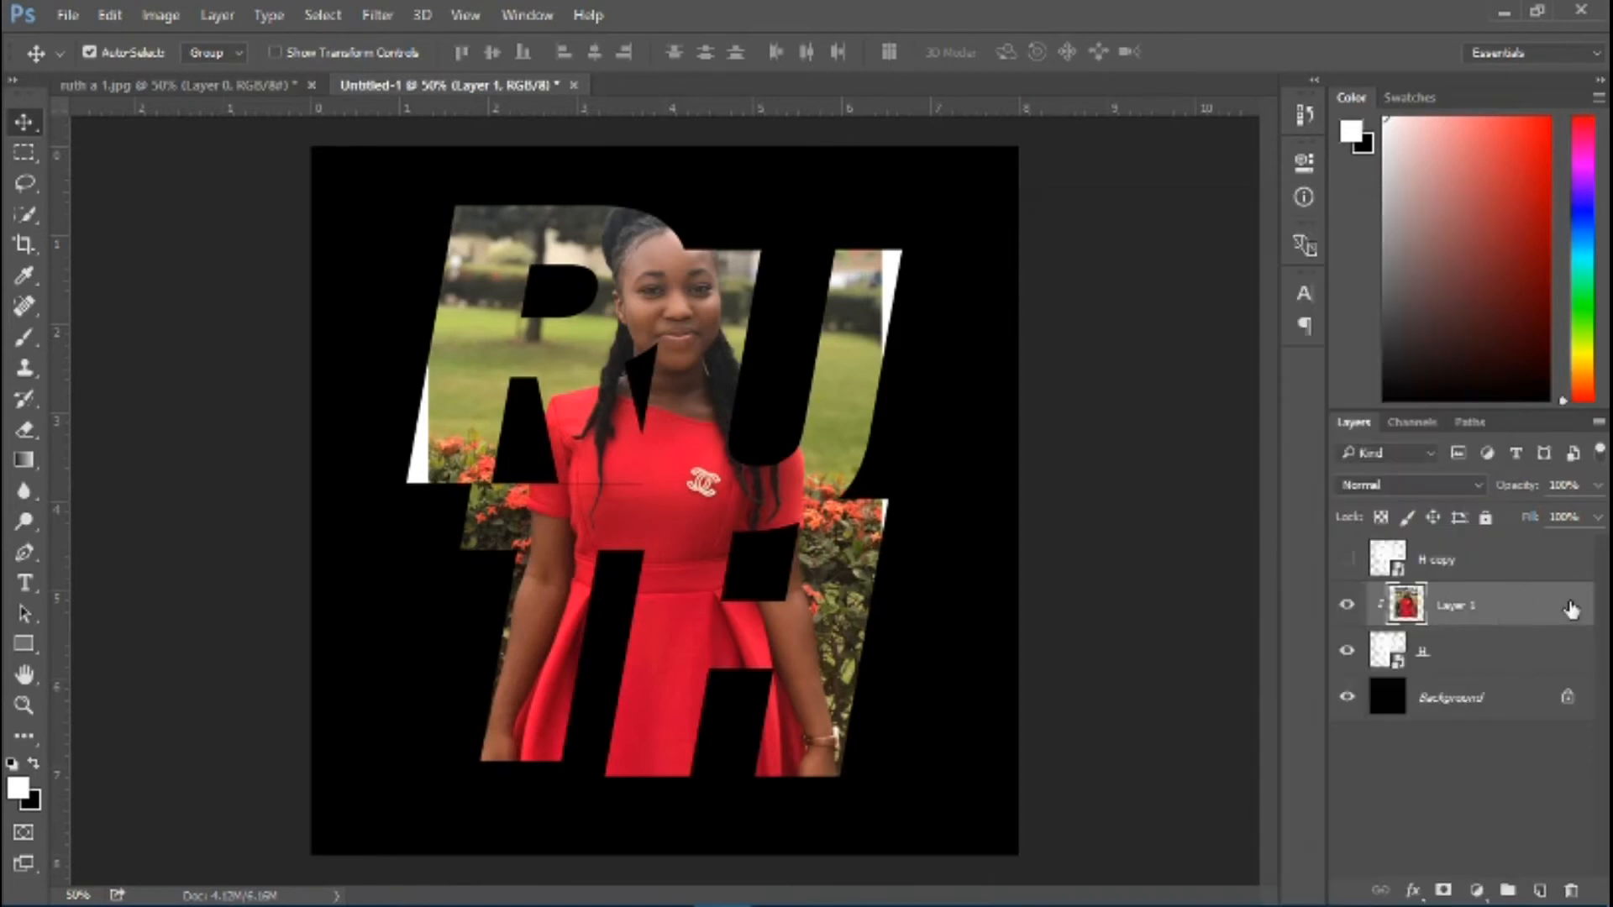
Scale the clipped photo to about 126.6% and move it down so the face sits within the upper letters
{"action": "key", "text": "ctrl"}
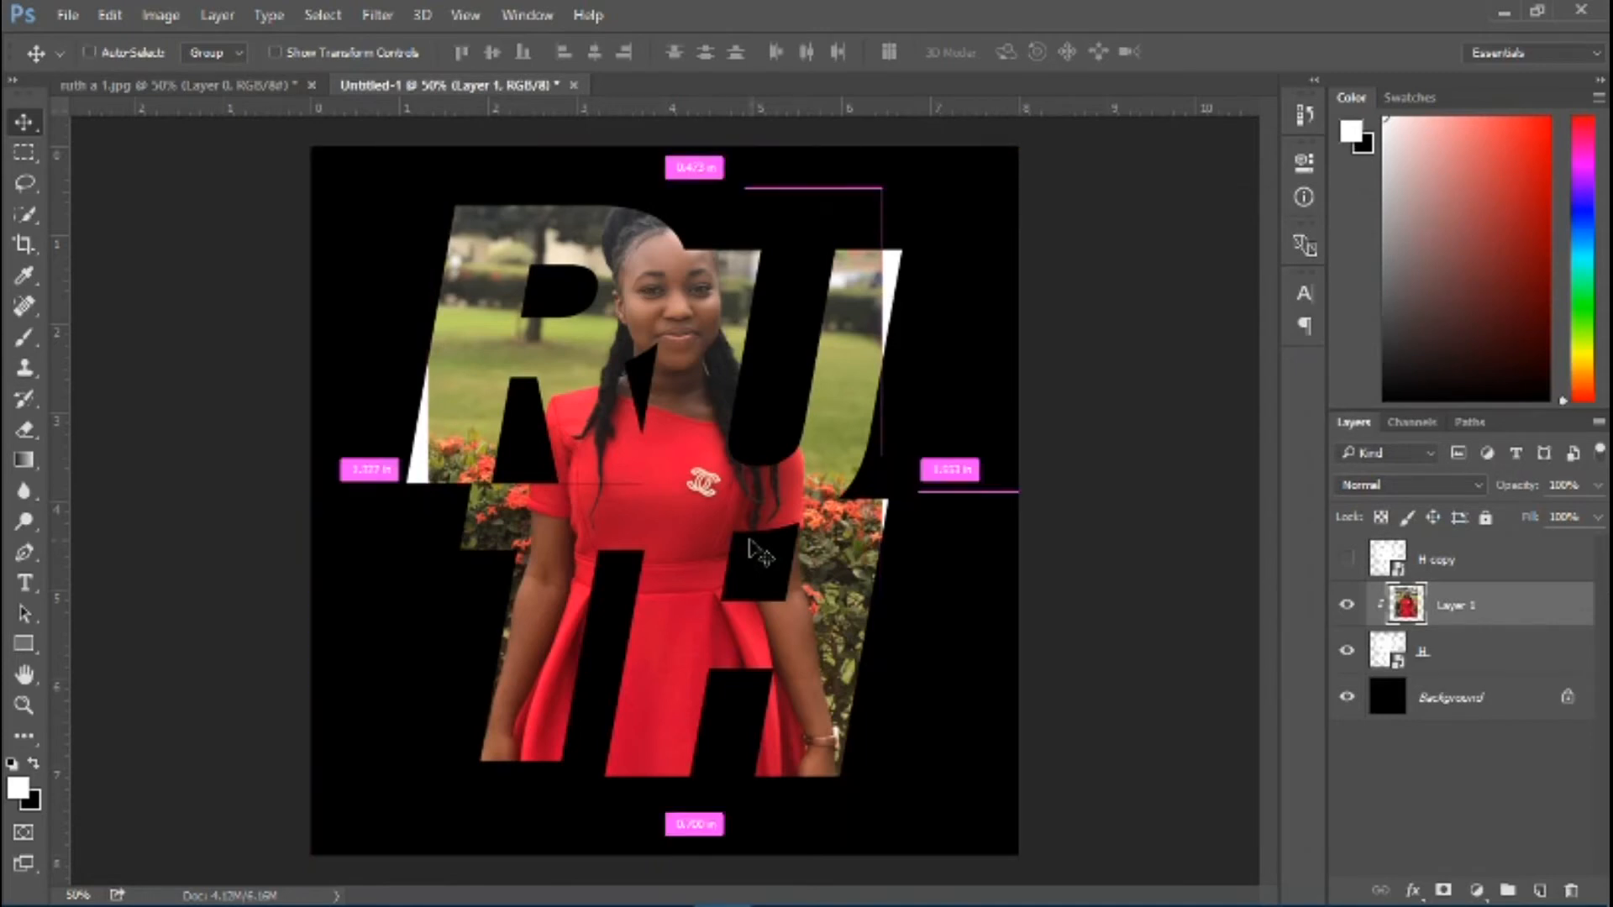
{"action": "key", "text": "ctrl+t"}
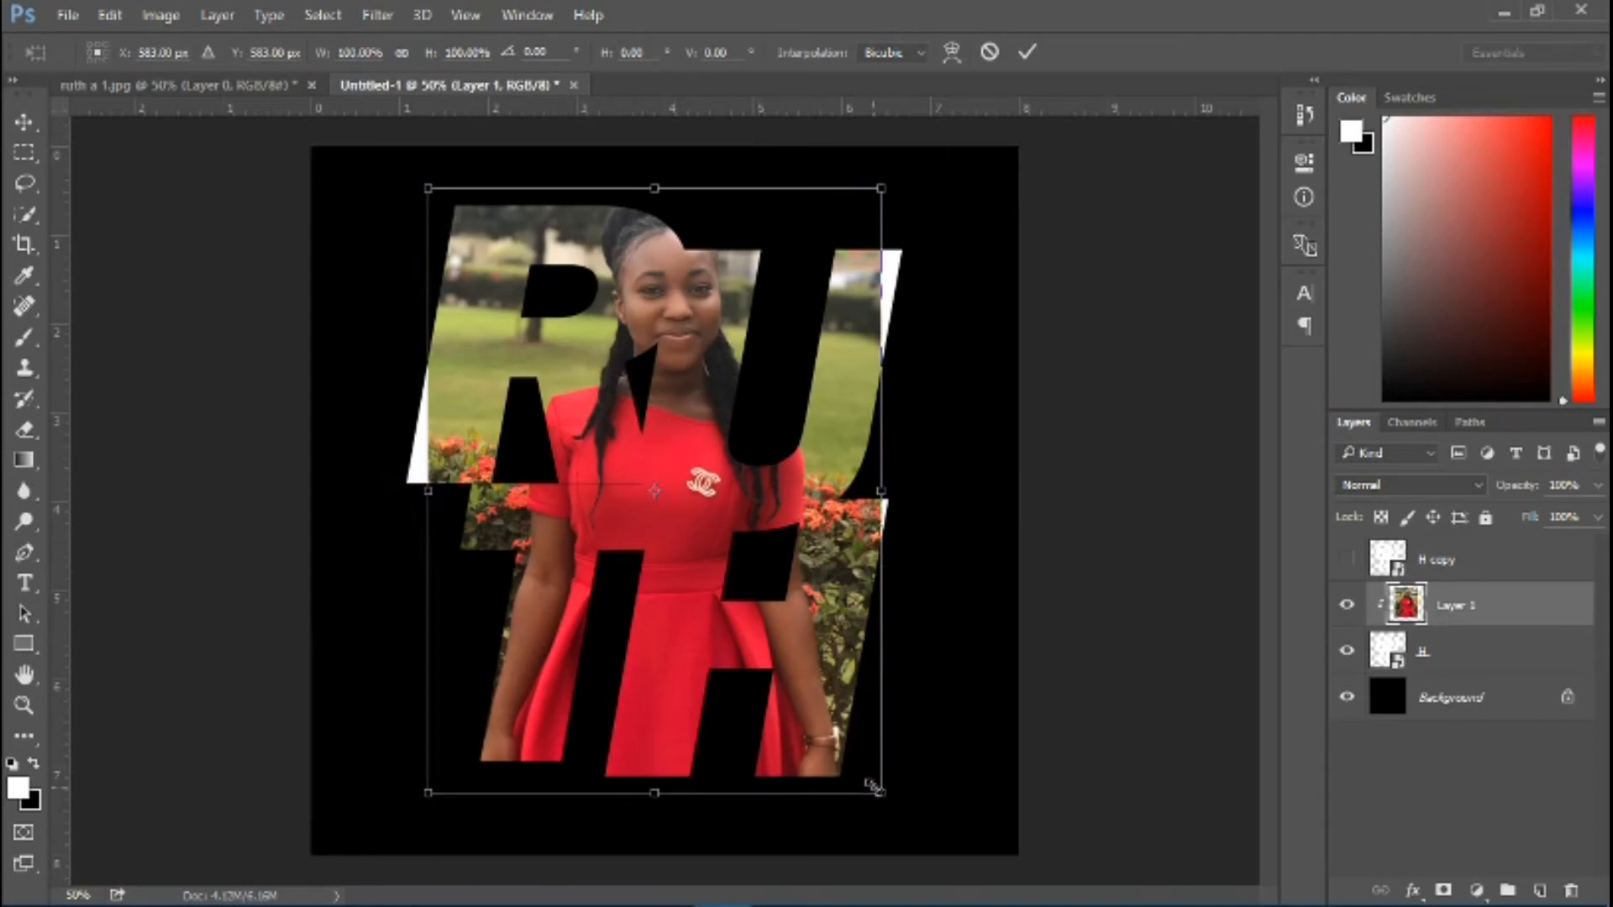
{"action": "left_click_drag", "start_coordinate": [874, 787], "coordinate": [988, 827]}
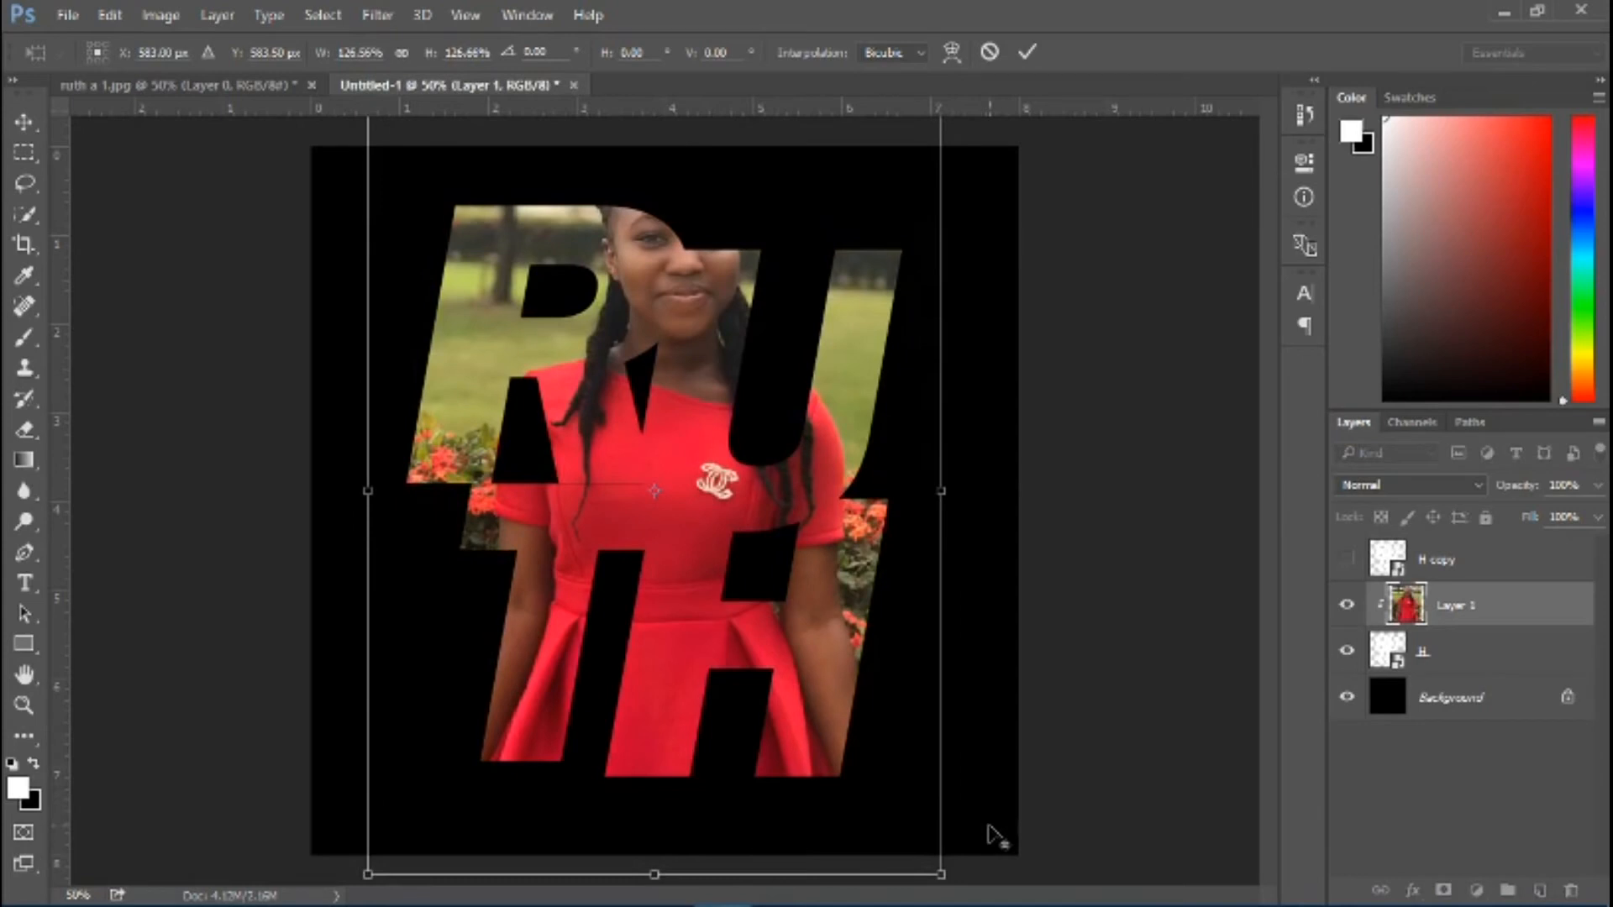
{"action": "left_click_drag", "start_coordinate": [783, 368], "coordinate": [787, 439]}
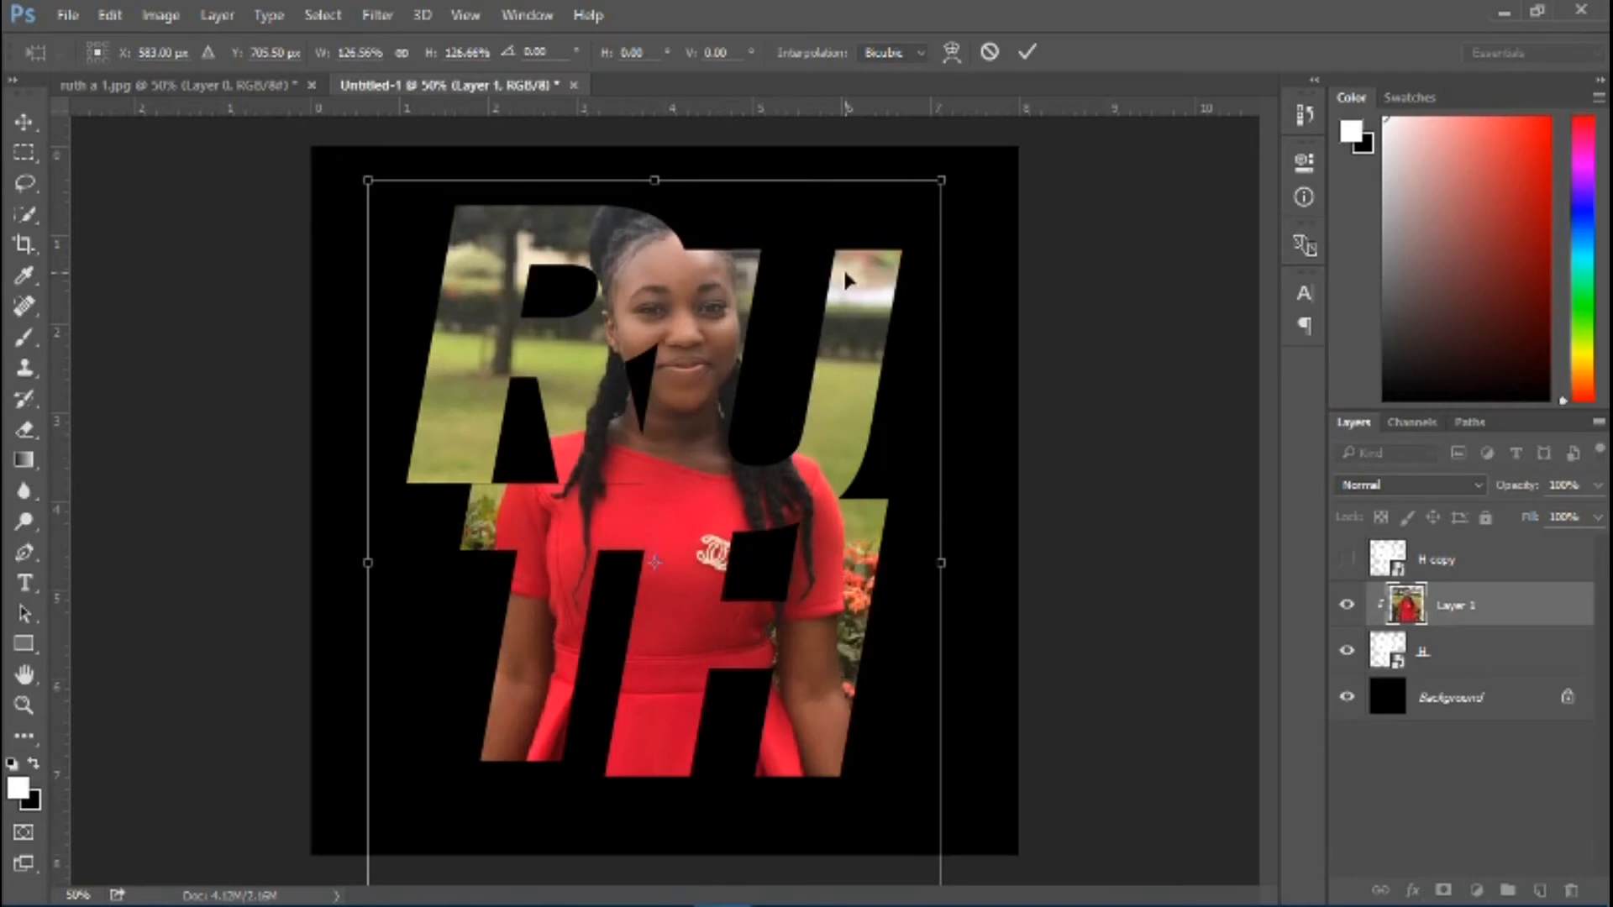
{"action": "key", "text": "Return"}
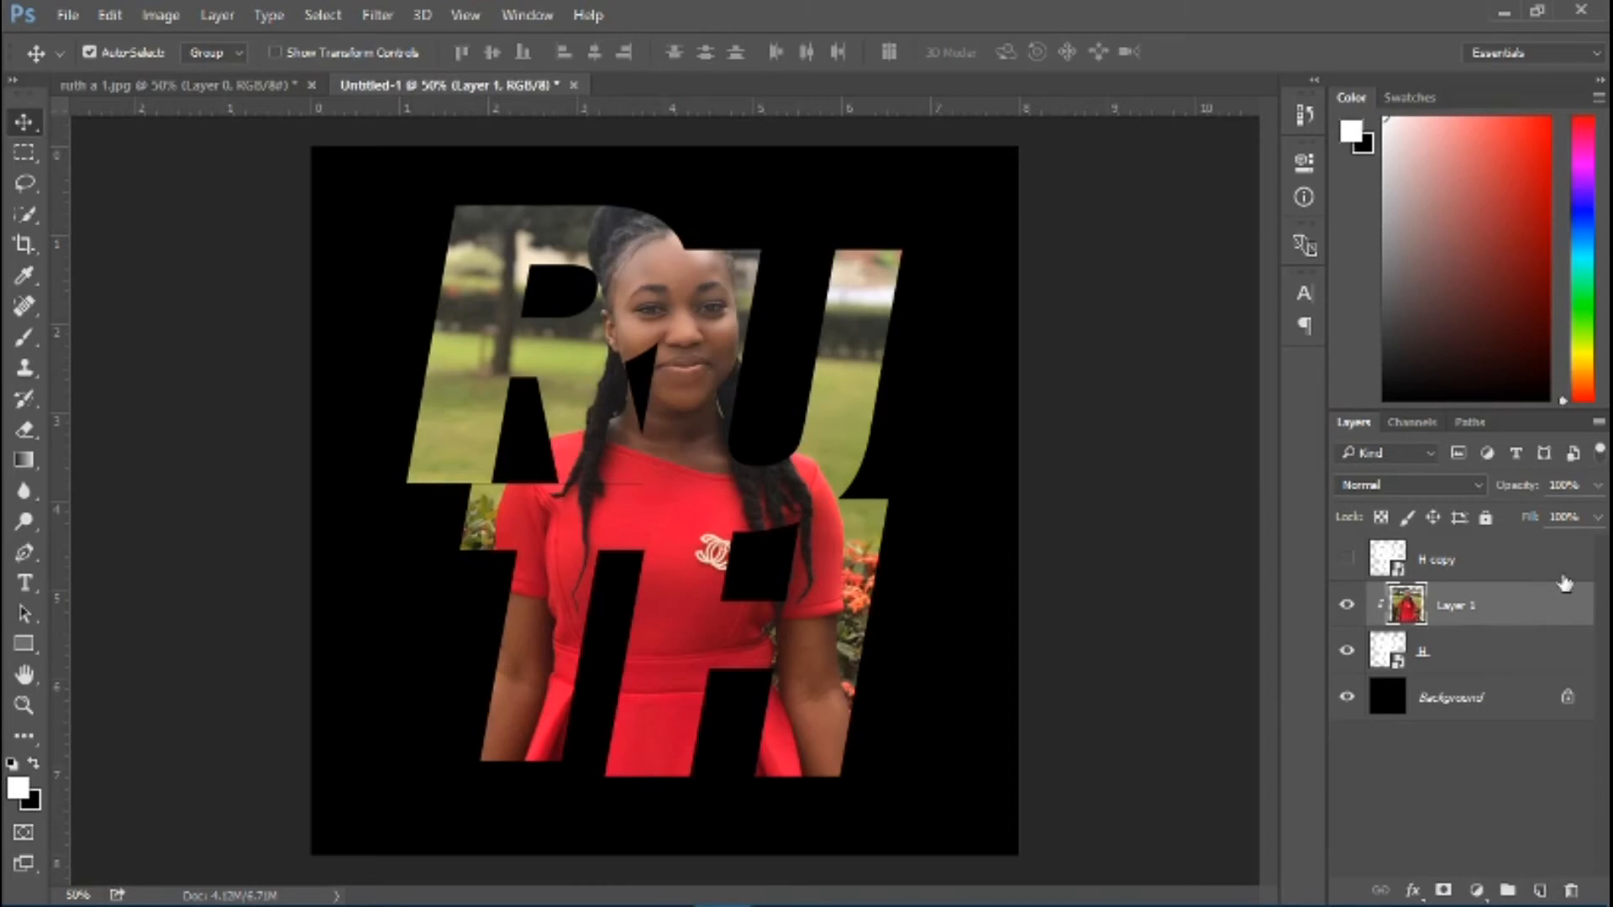
Add an Inner Shadow to the H lettering layer with the light angle set to 137°
{"action": "left_click", "coordinate": [1509, 647]}
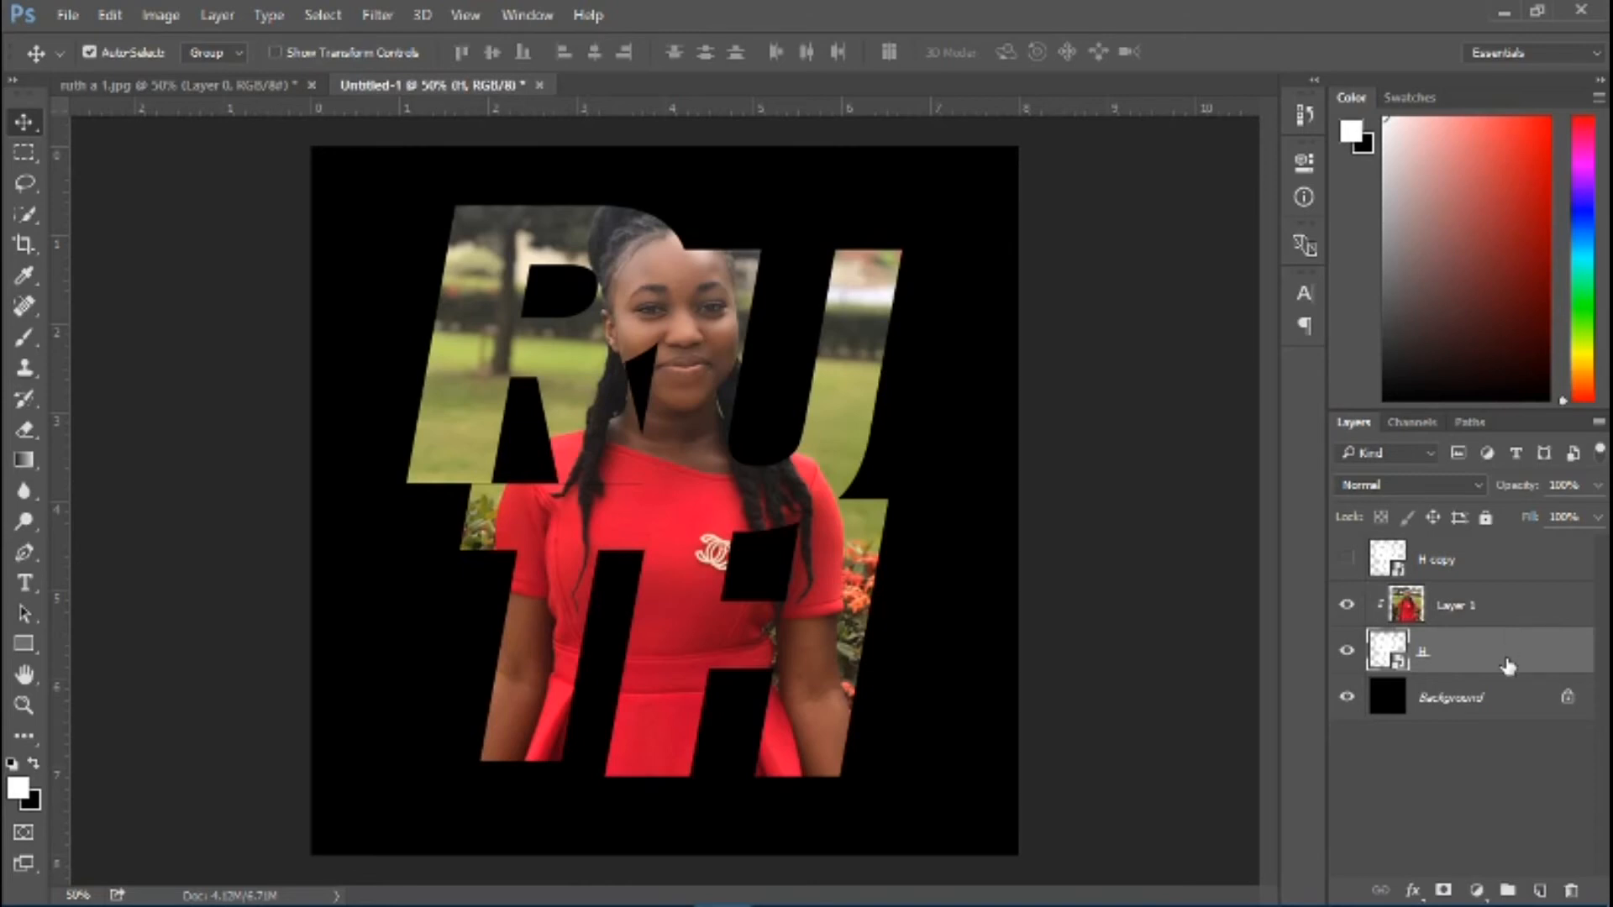
{"action": "double_click", "coordinate": [1508, 665]}
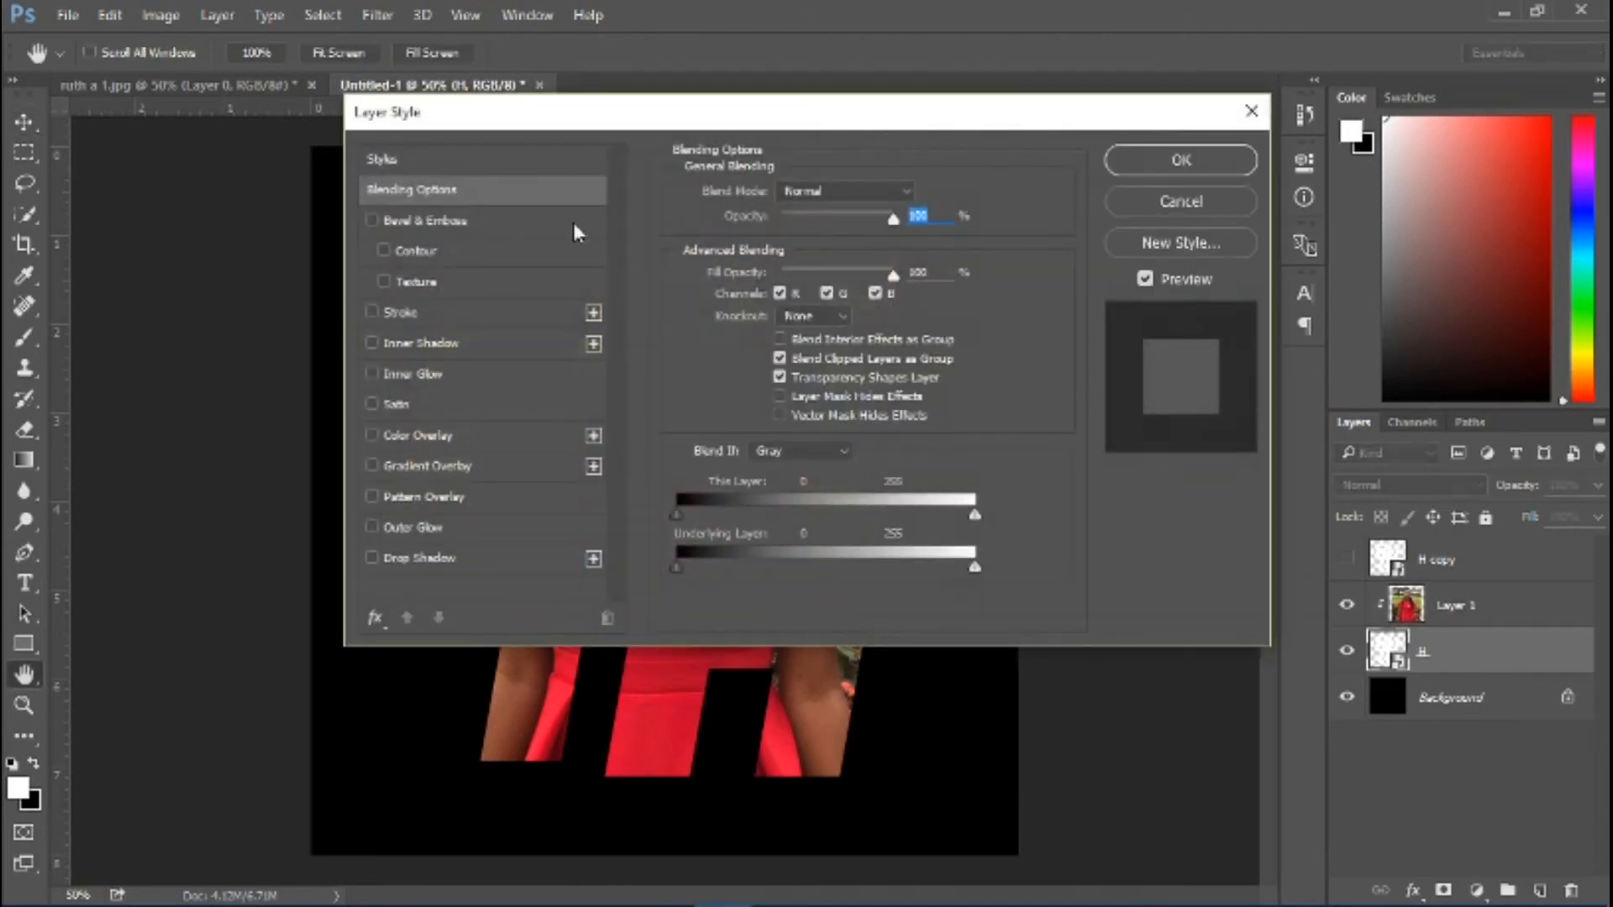
{"action": "left_click", "coordinate": [416, 344]}
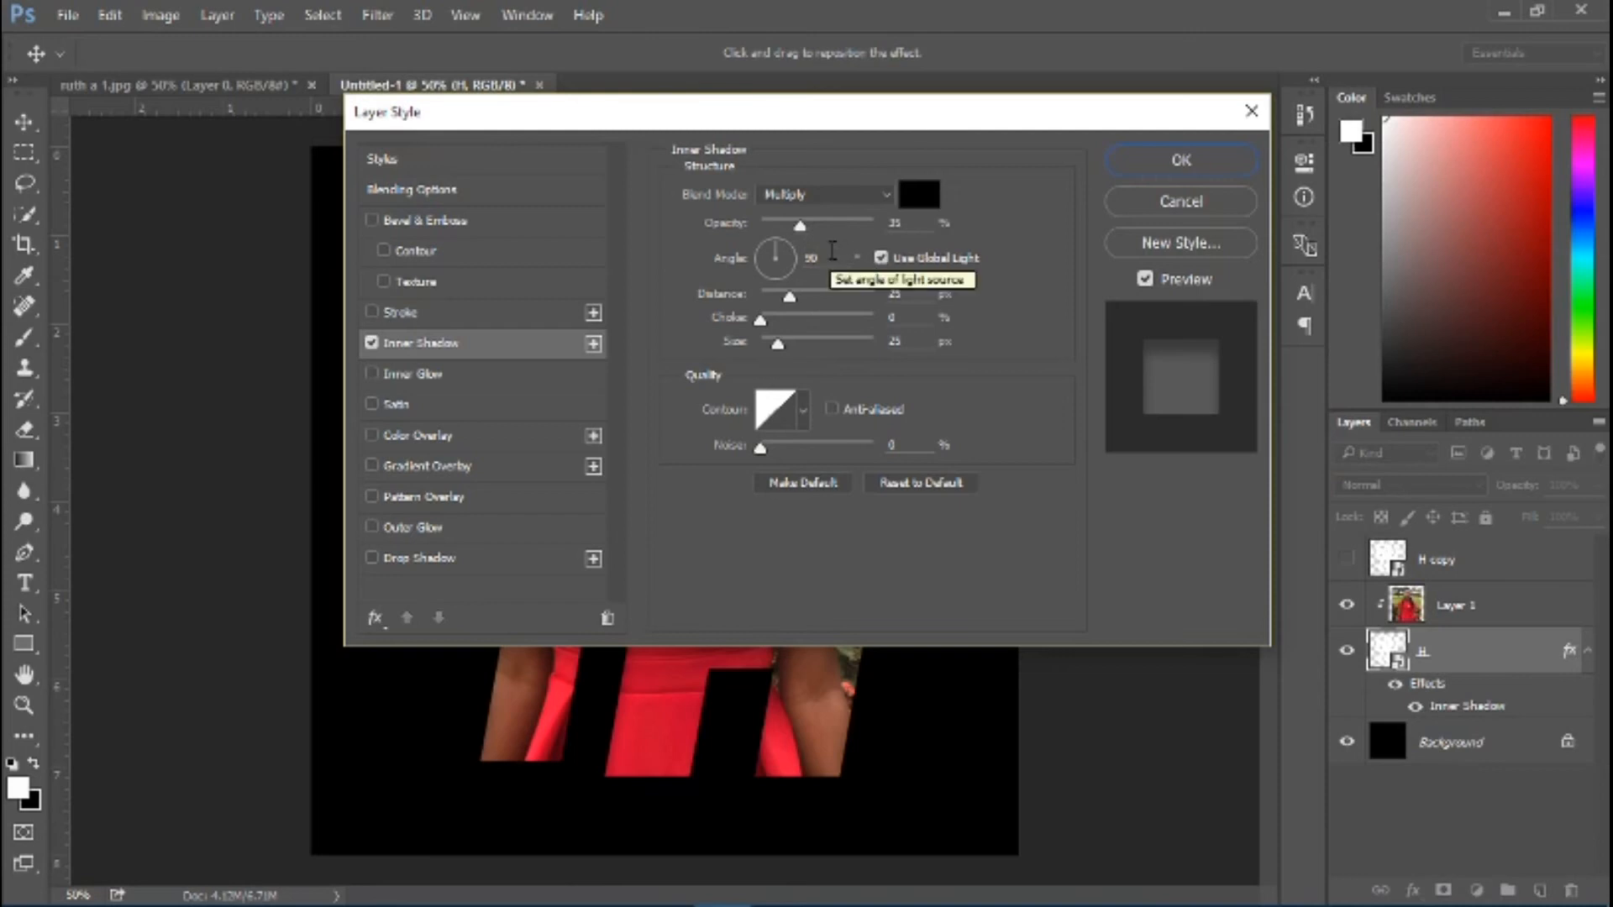
{"action": "left_click", "coordinate": [781, 262]}
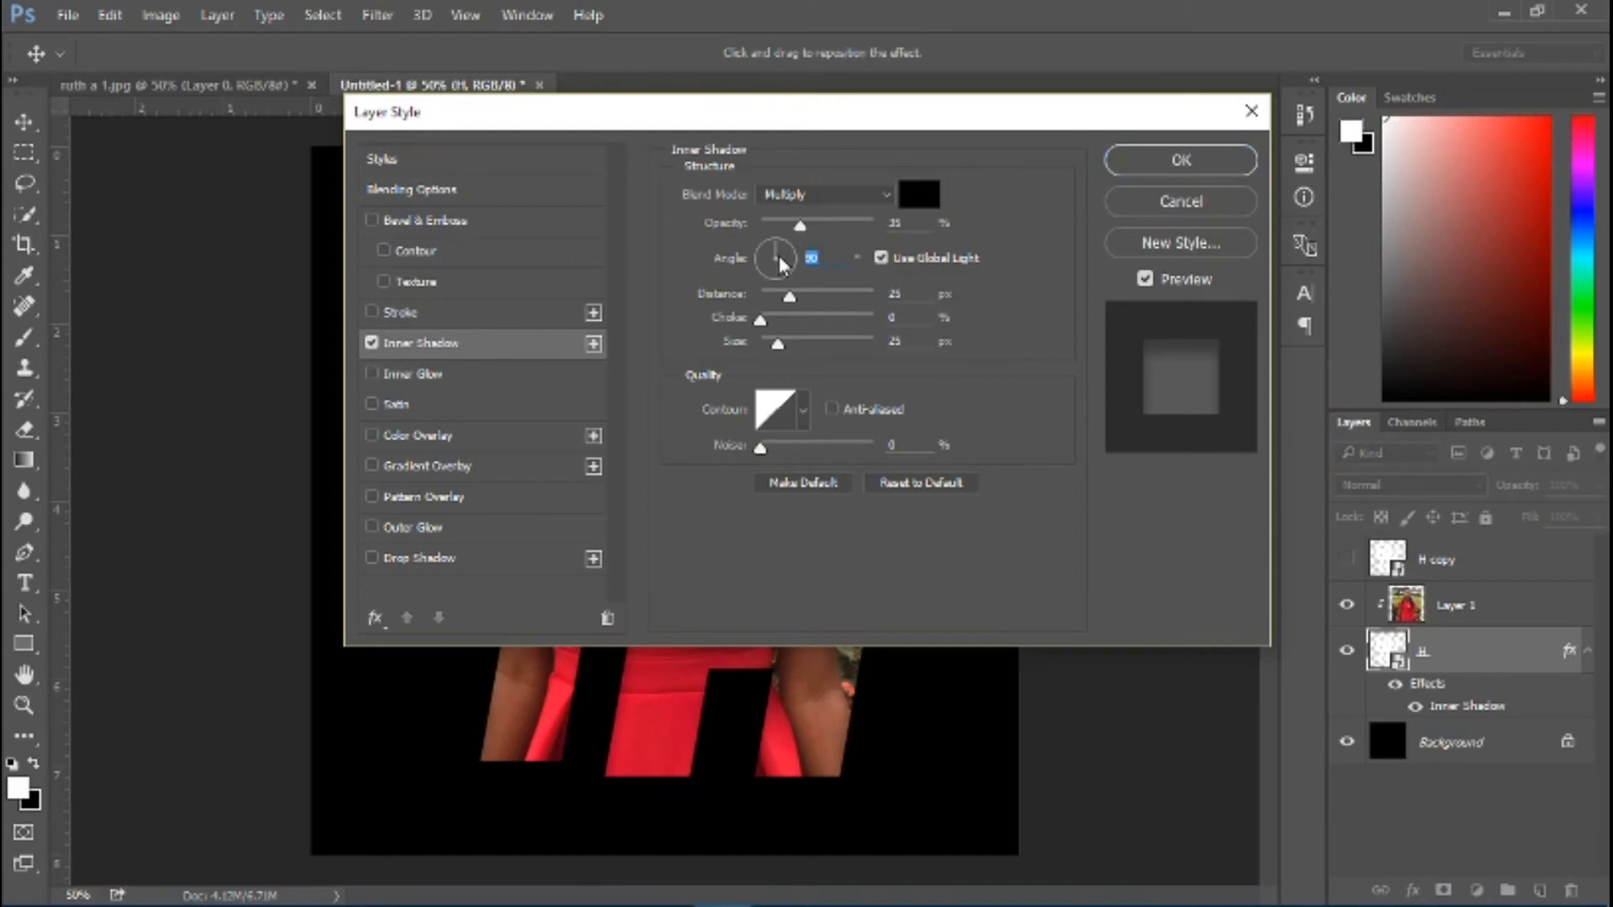
{"action": "type", "text": "137"}
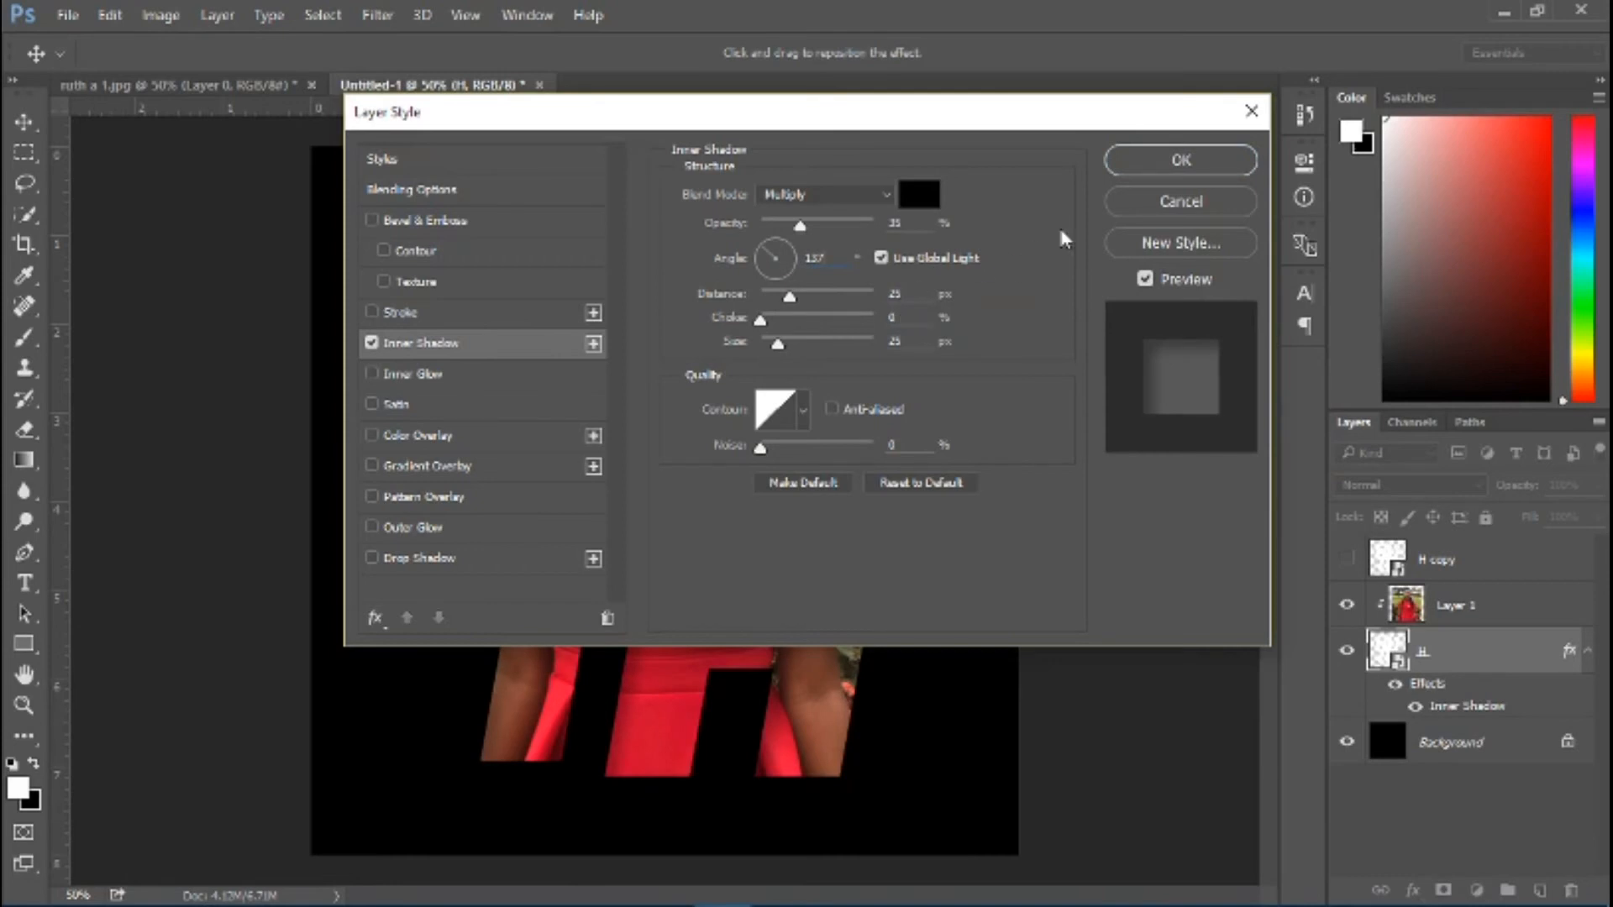
{"action": "left_click", "coordinate": [1172, 156]}
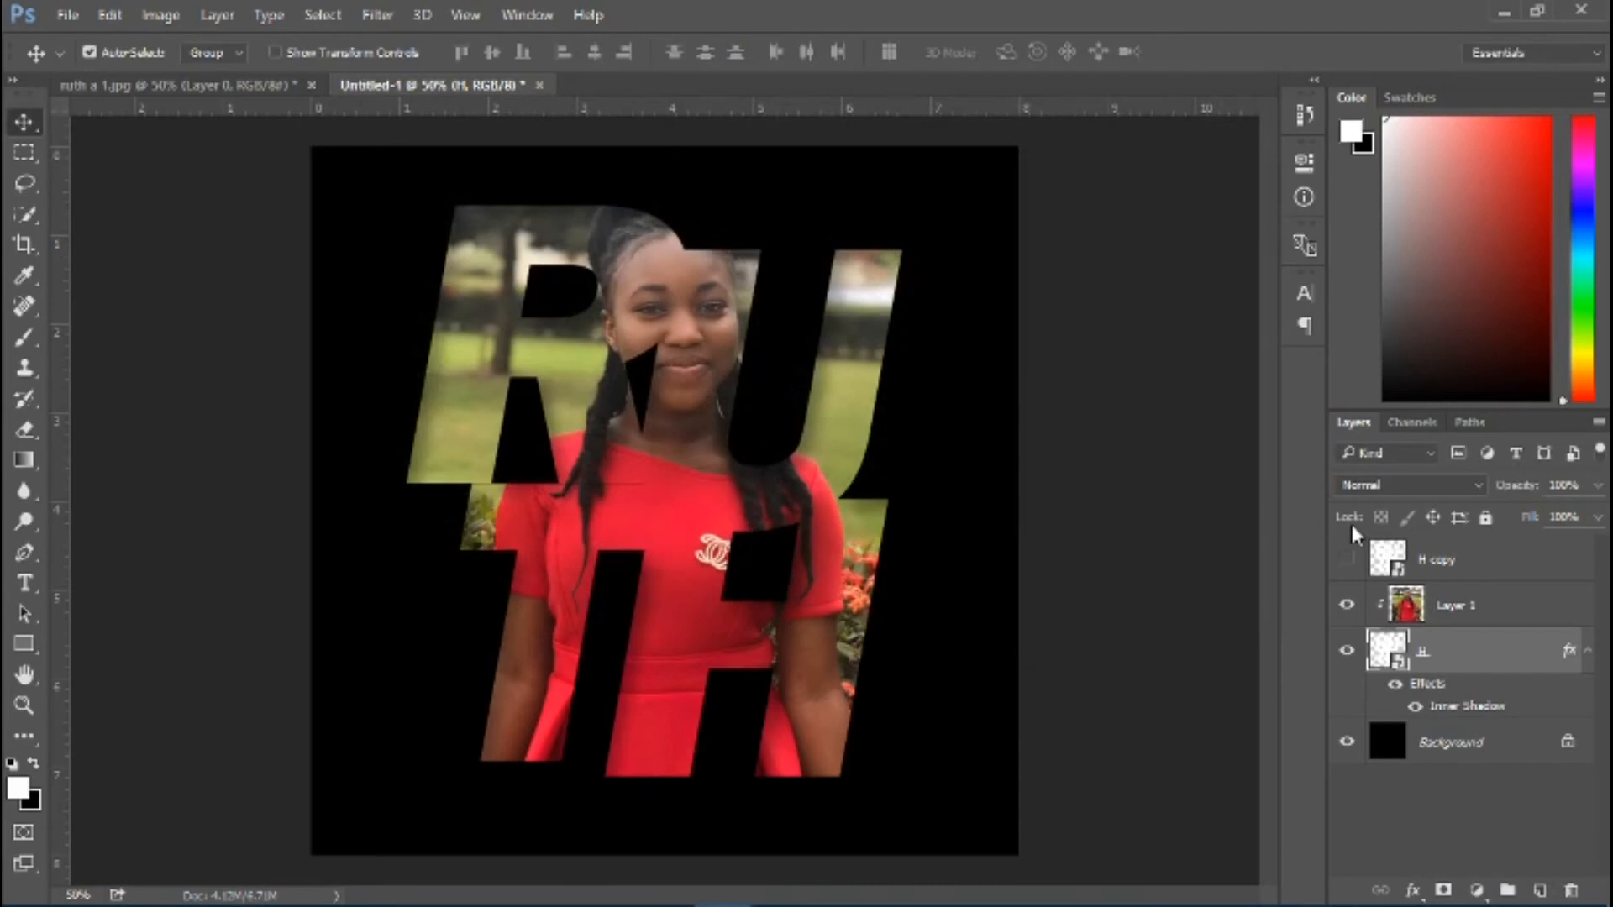
Show the H copy layer and lower its Fill to 0%
{"action": "left_click", "coordinate": [1346, 561]}
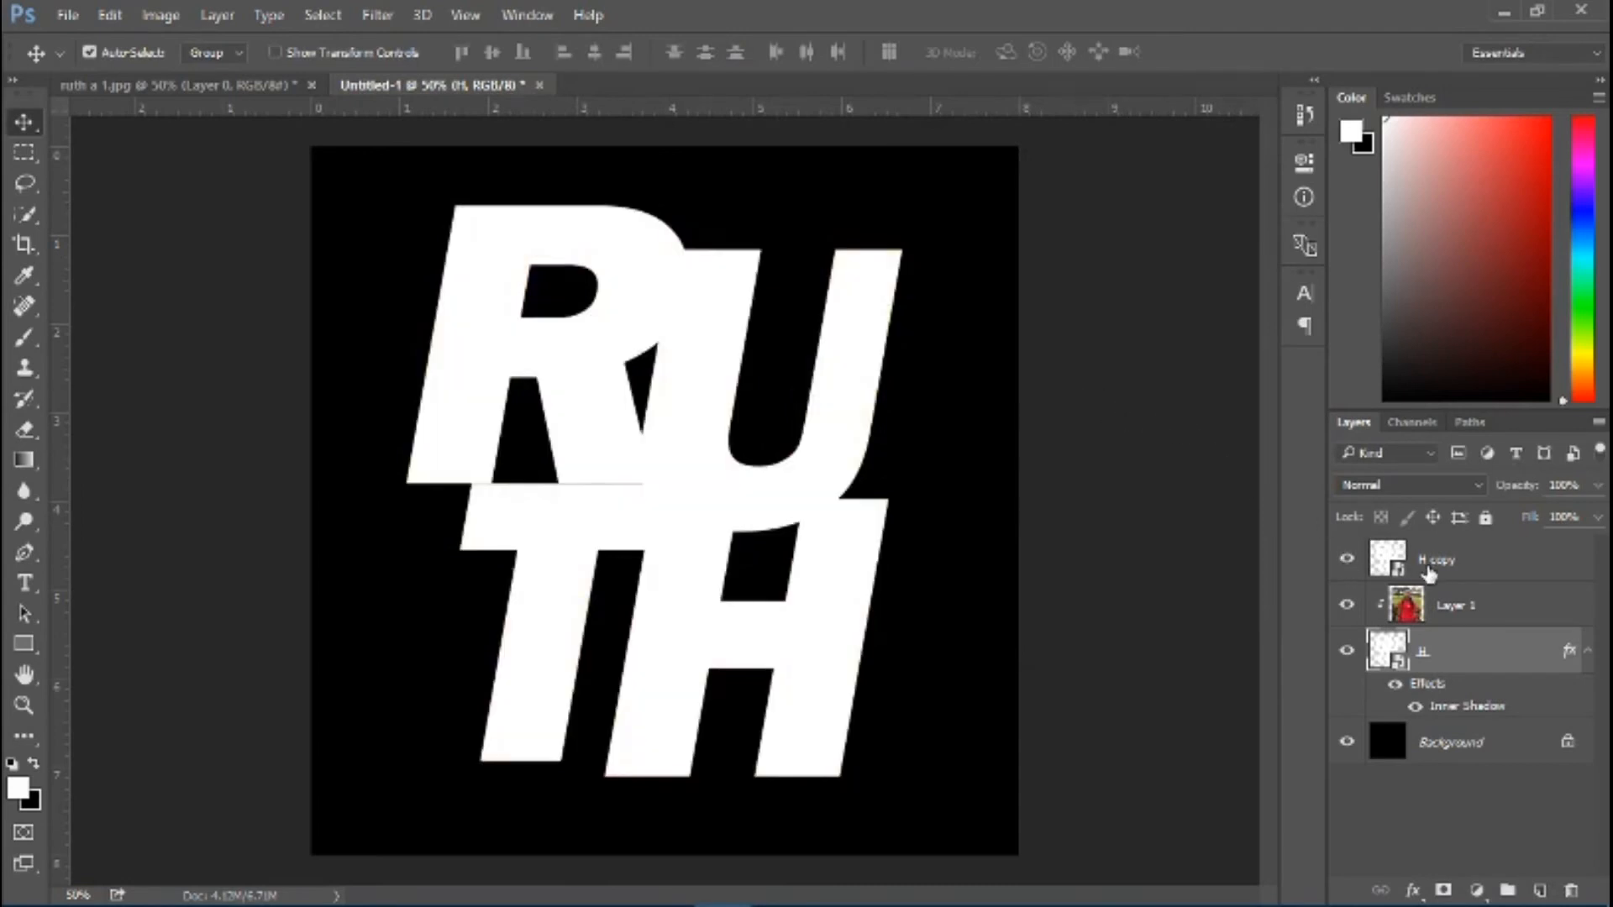
{"action": "left_click", "coordinate": [1466, 571]}
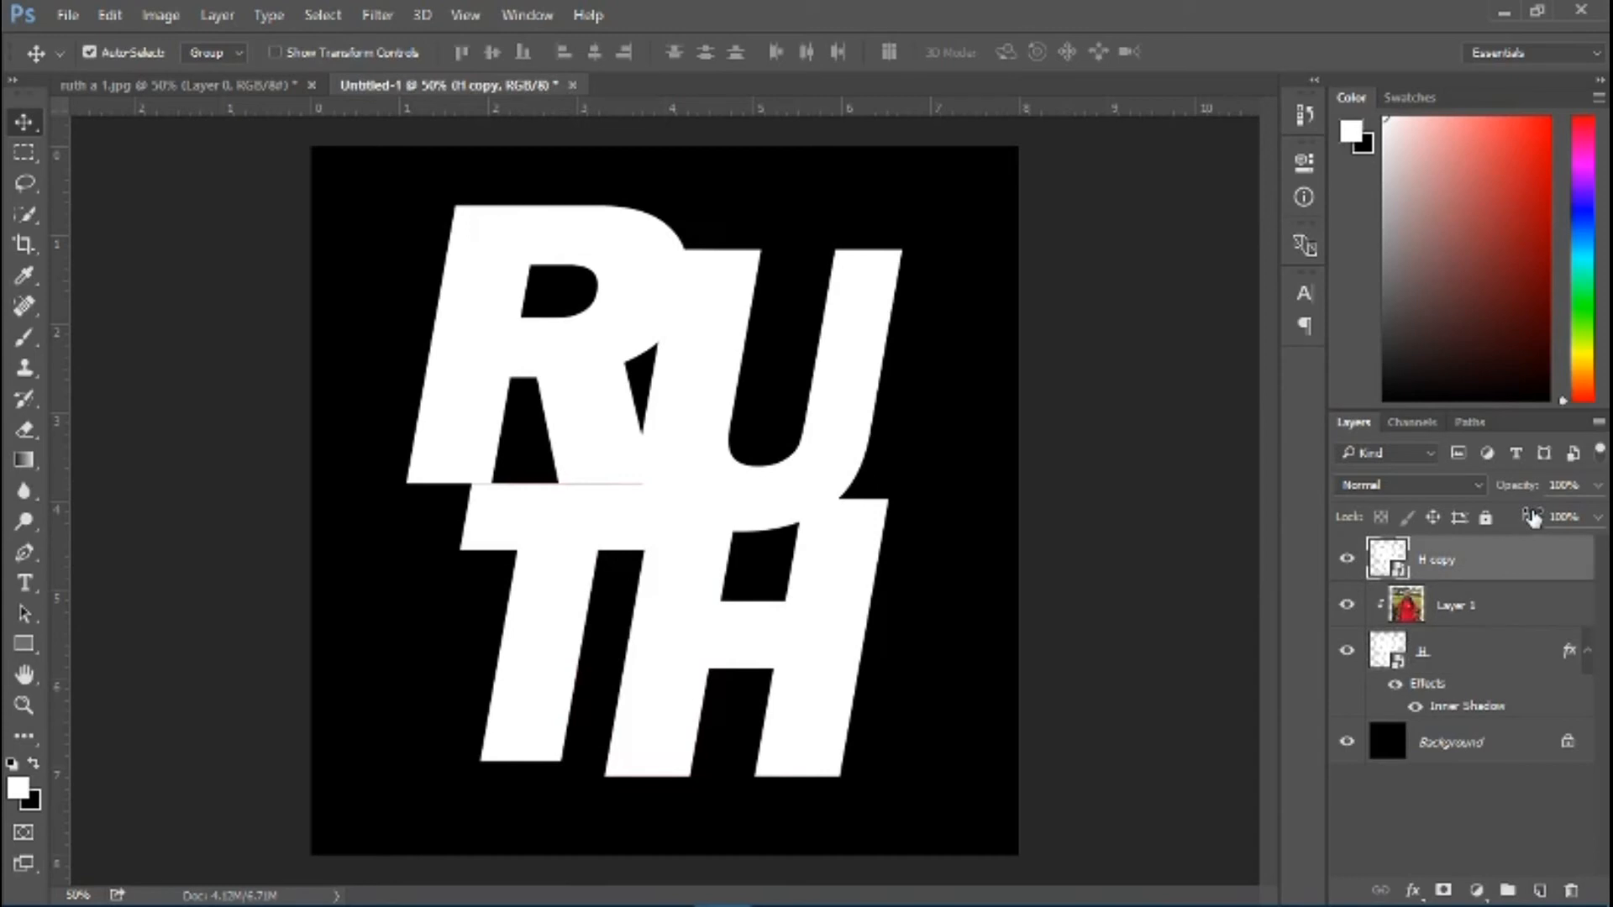
{"action": "left_click_drag", "start_coordinate": [1532, 518], "coordinate": [1382, 521]}
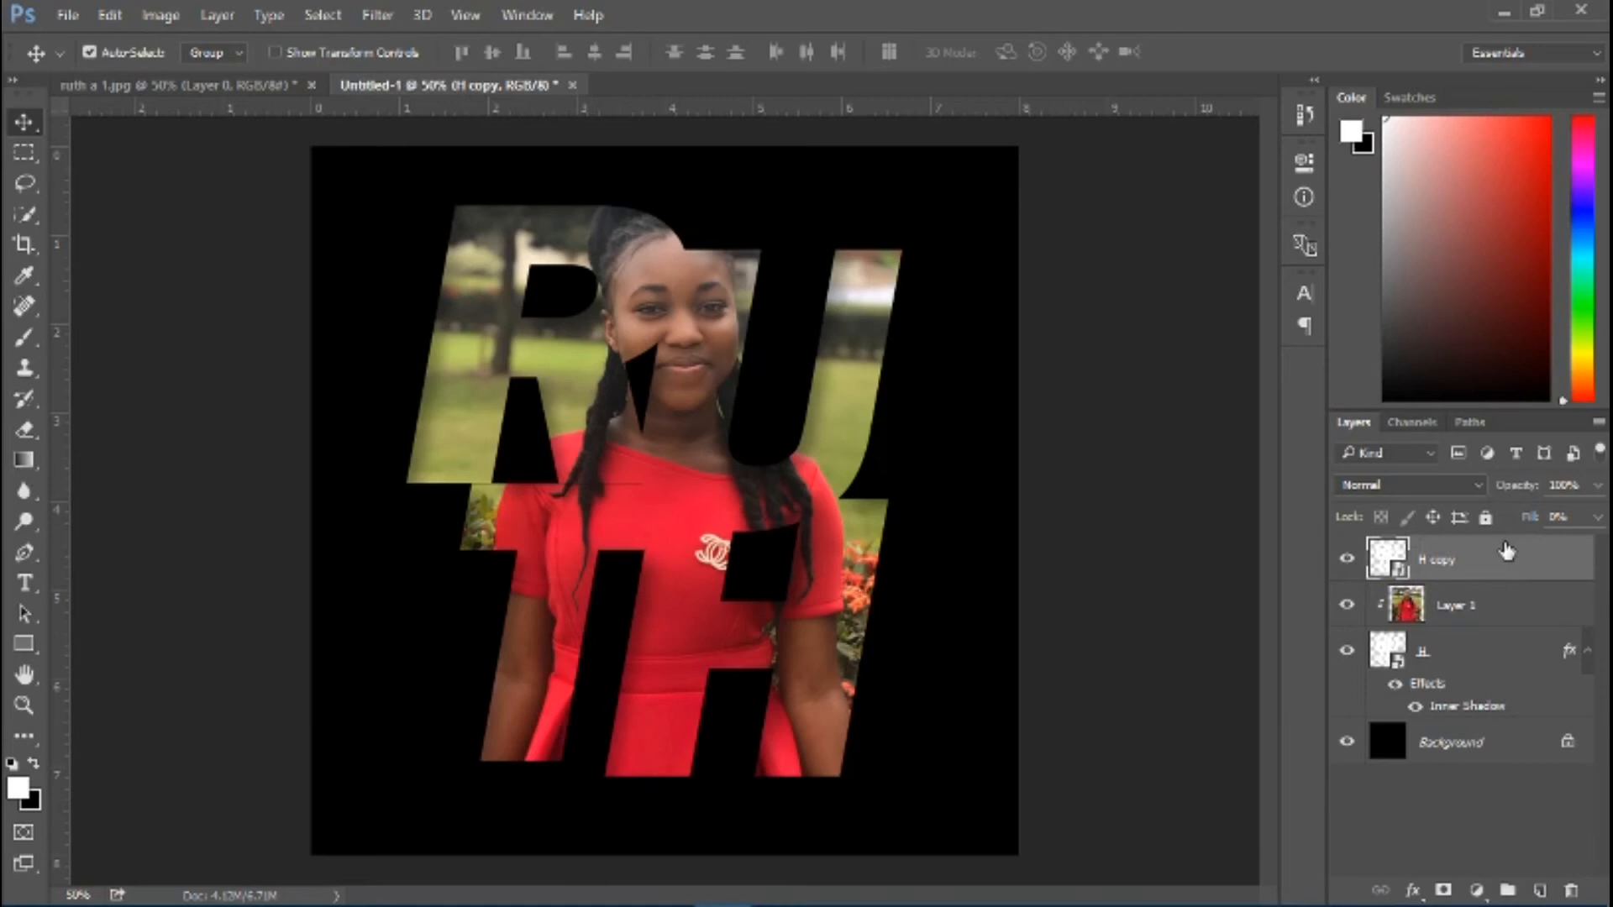
Give the H copy layer a white (ffffff) Stroke, 3 px wide and positioned Outside
{"action": "double_click", "coordinate": [1545, 565]}
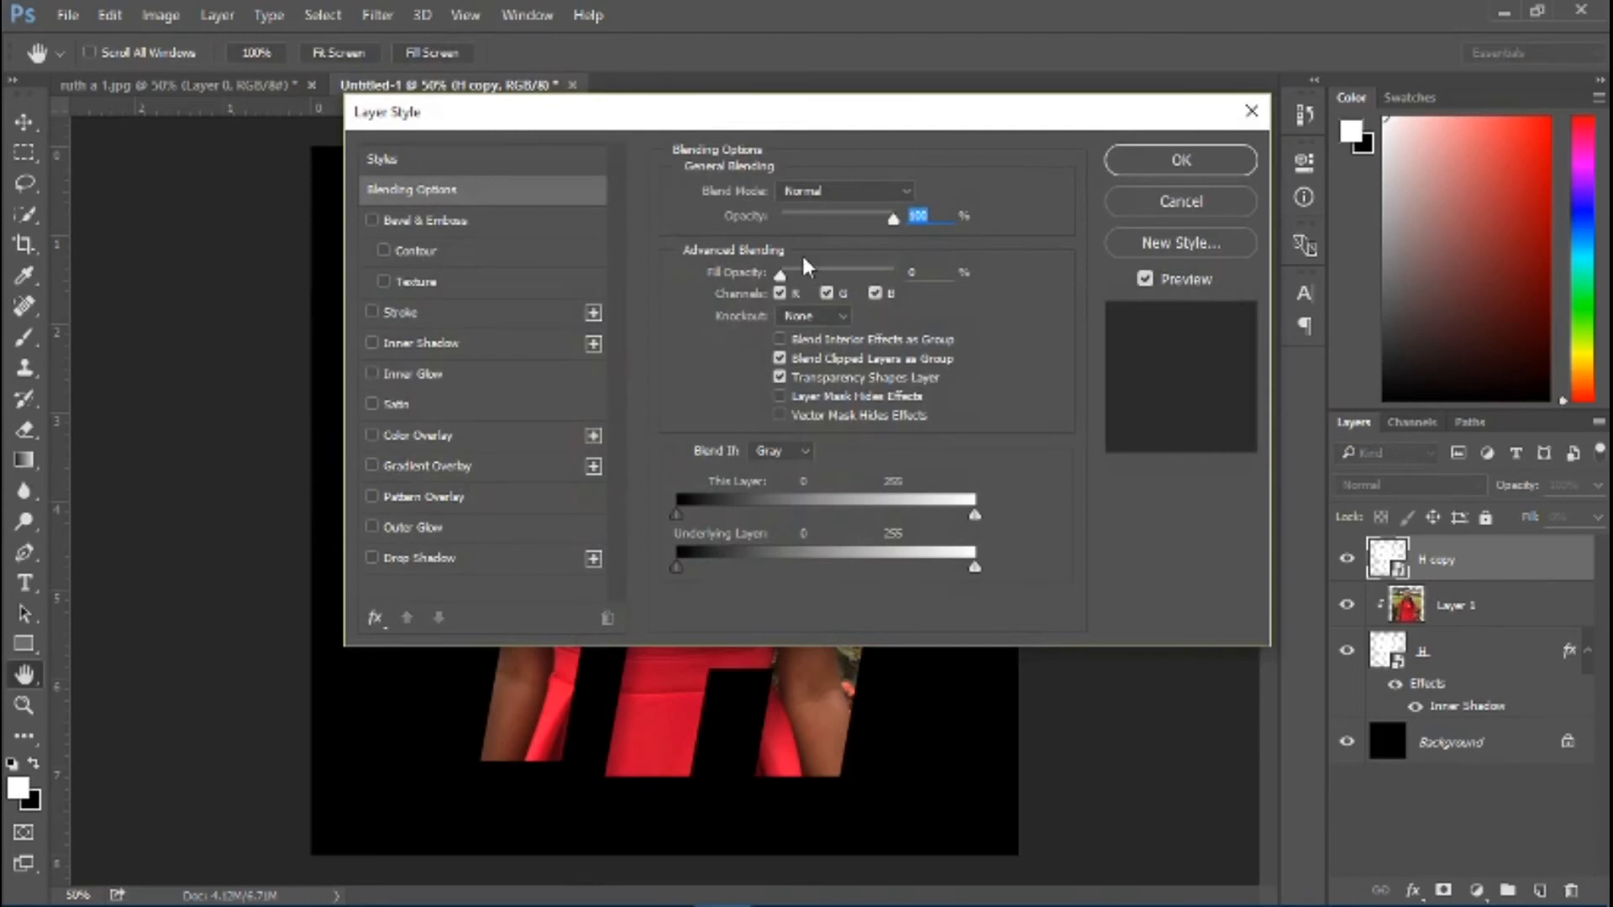
{"action": "left_click", "coordinate": [431, 314]}
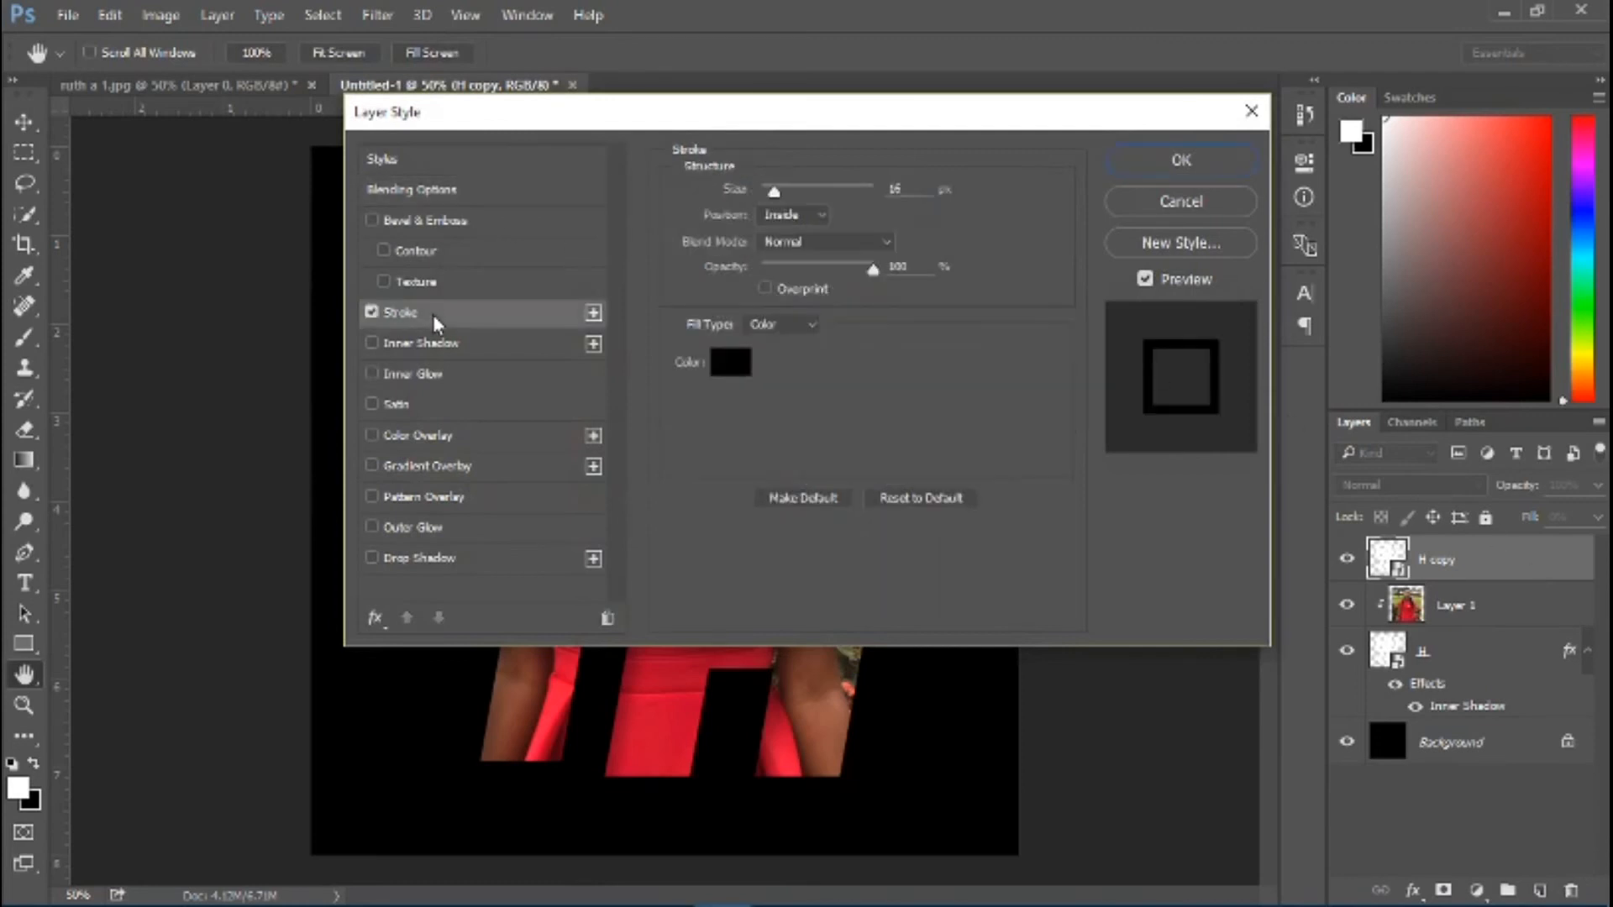
{"action": "left_click", "coordinate": [728, 362]}
{"action": "type", "text": "ffffff"}
{"action": "left_click", "coordinate": [1346, 137]}
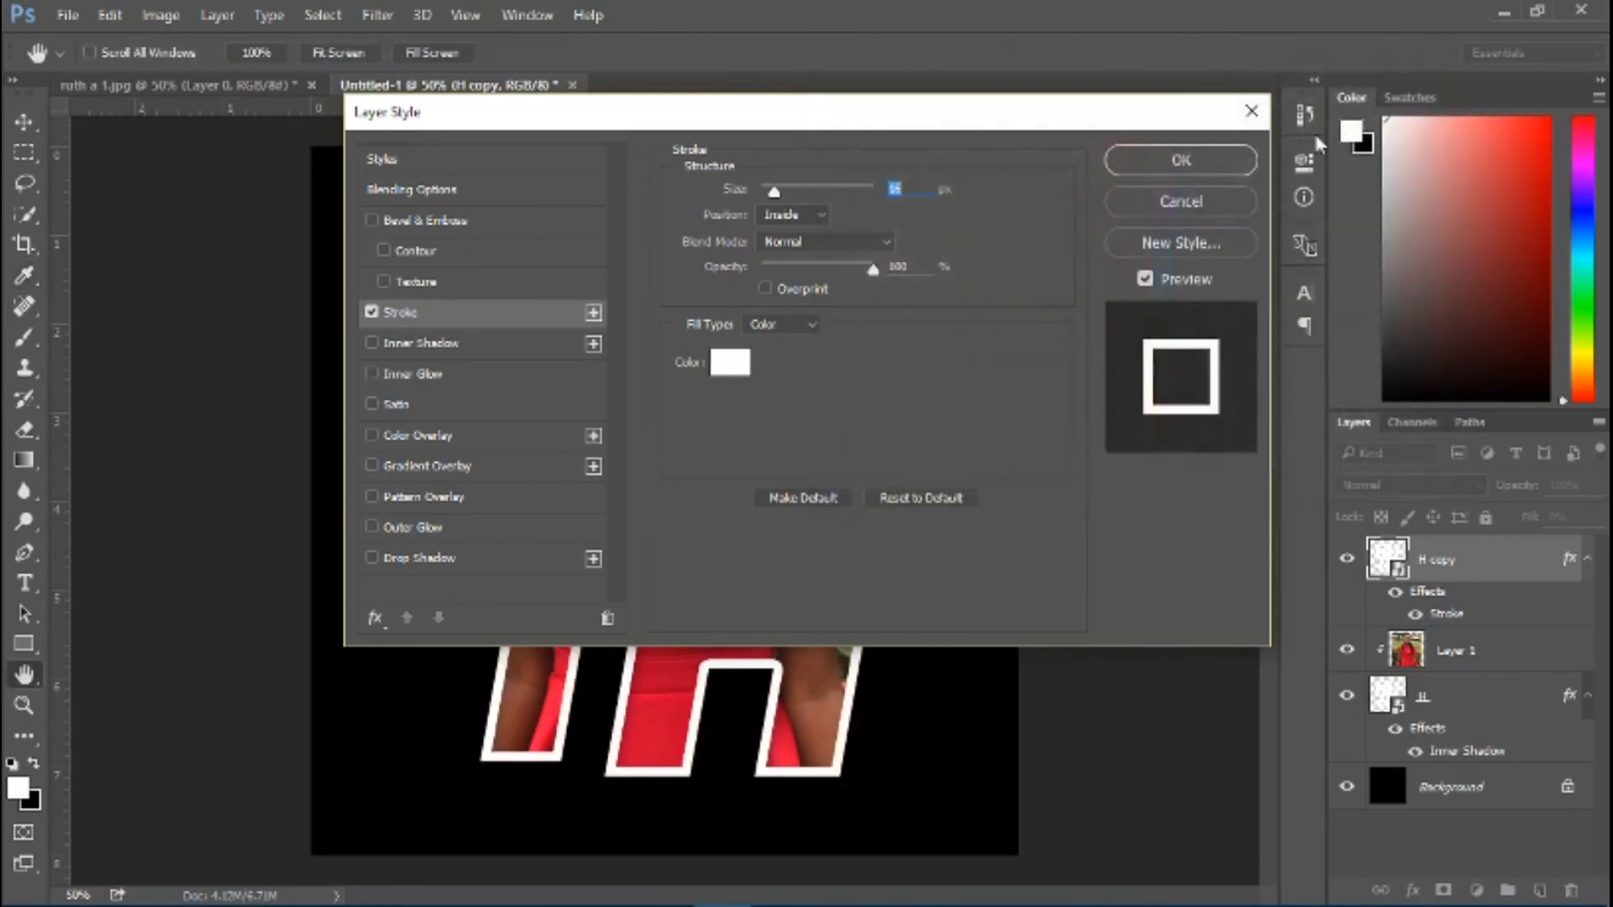
{"action": "type", "text": "3"}
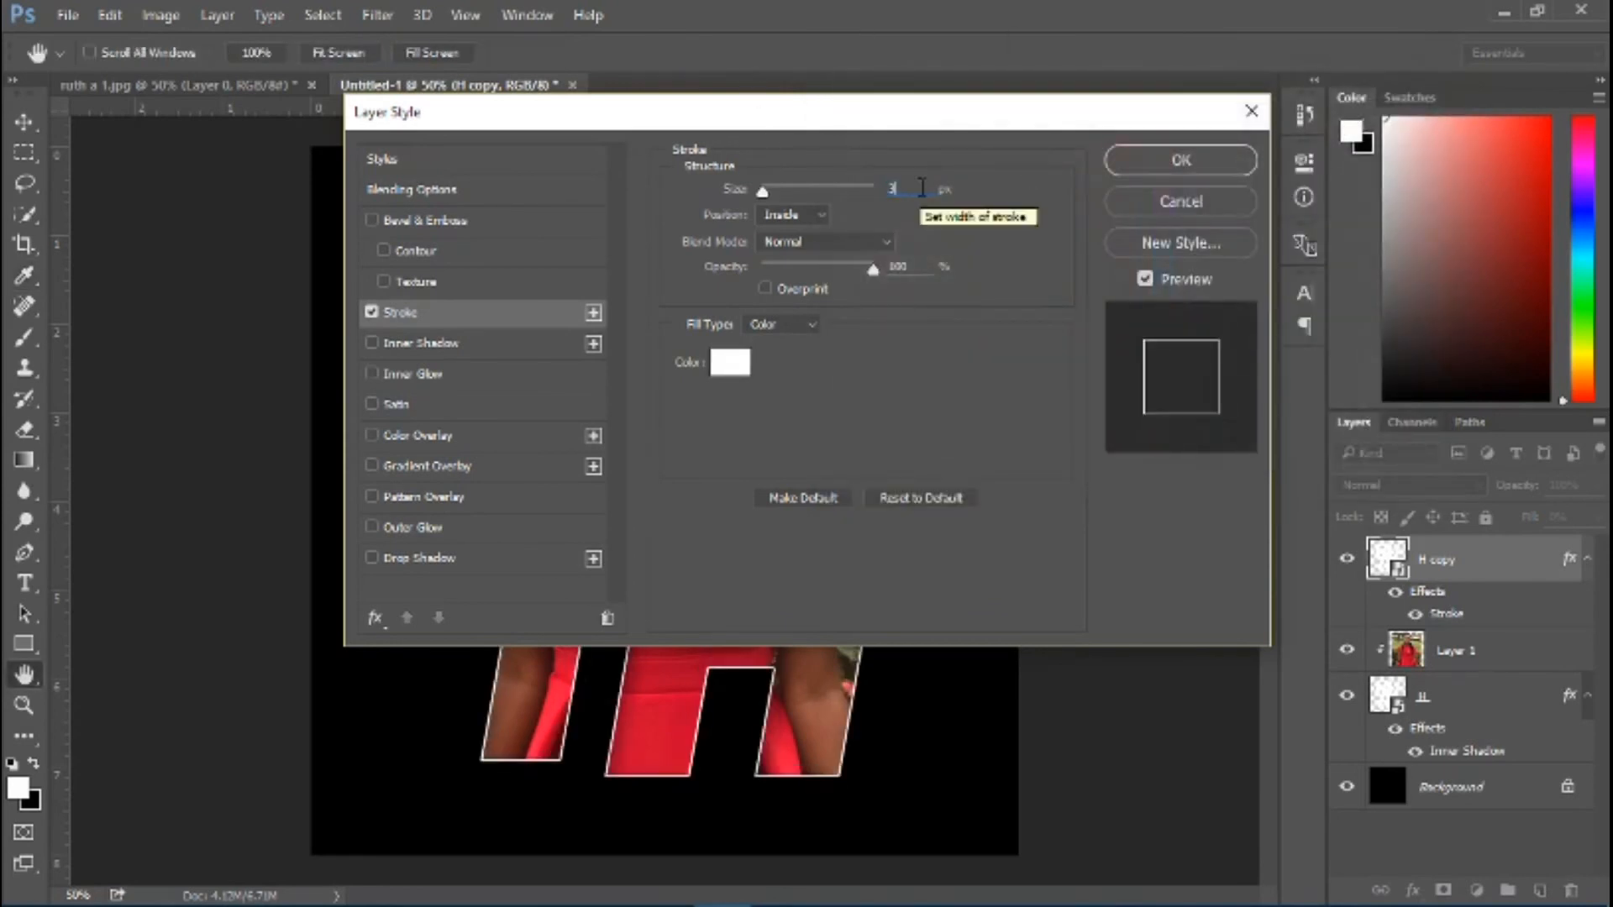
{"action": "left_click", "coordinate": [794, 215]}
{"action": "left_click", "coordinate": [804, 235]}
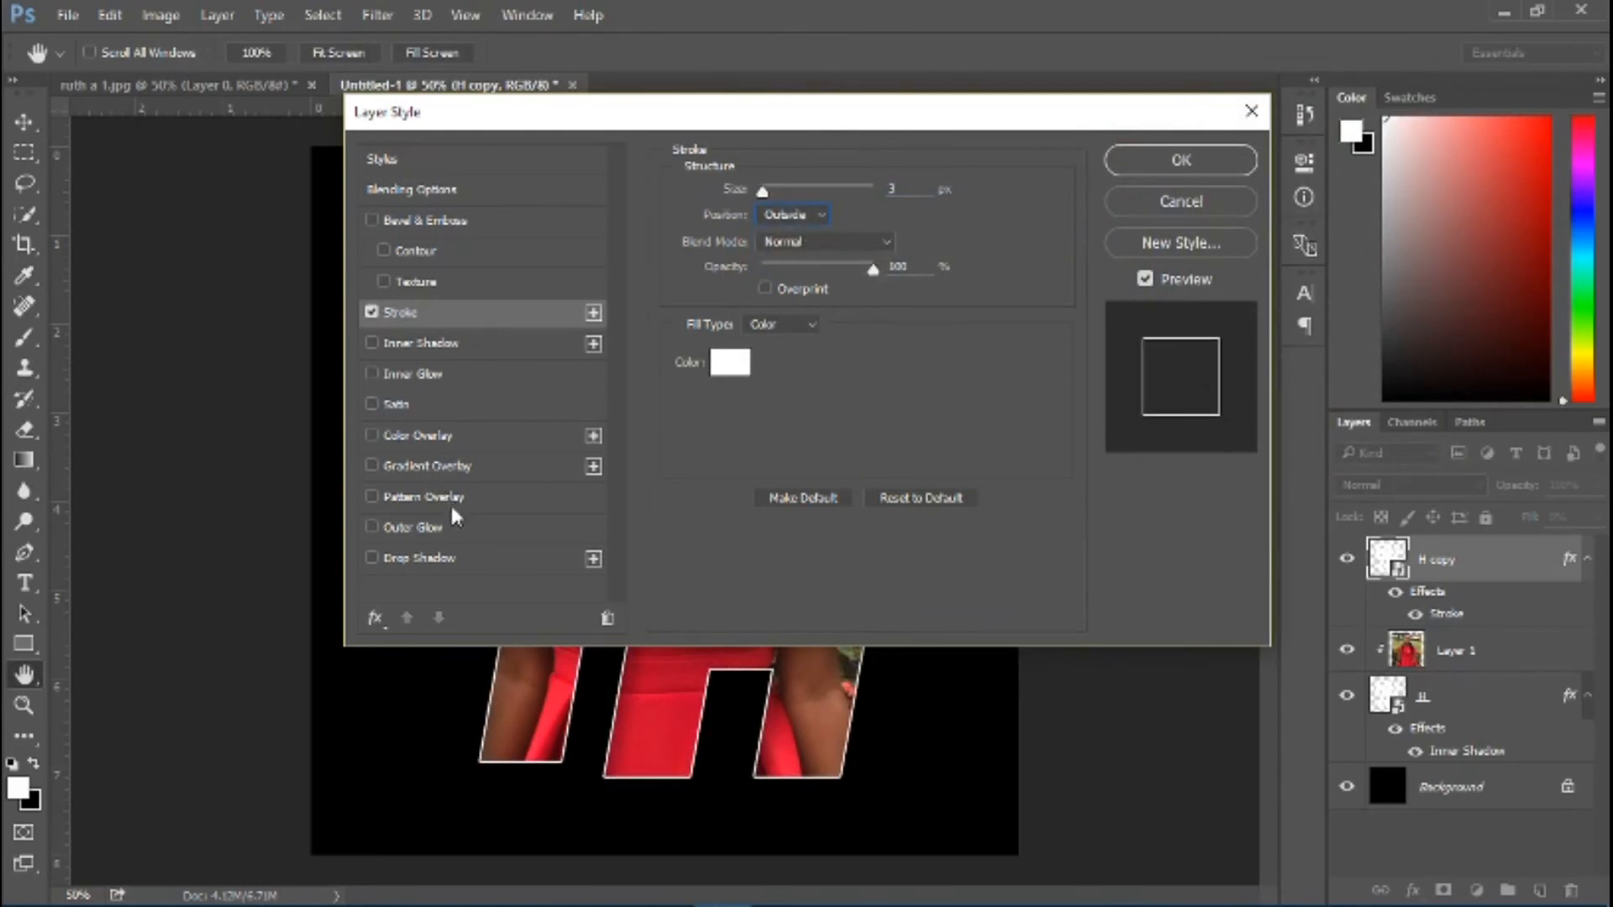
Add an Outer Glow to the H copy layer and set its color to the dress's red, eb1a3a, sampled from the photo
{"action": "left_click", "coordinate": [437, 529]}
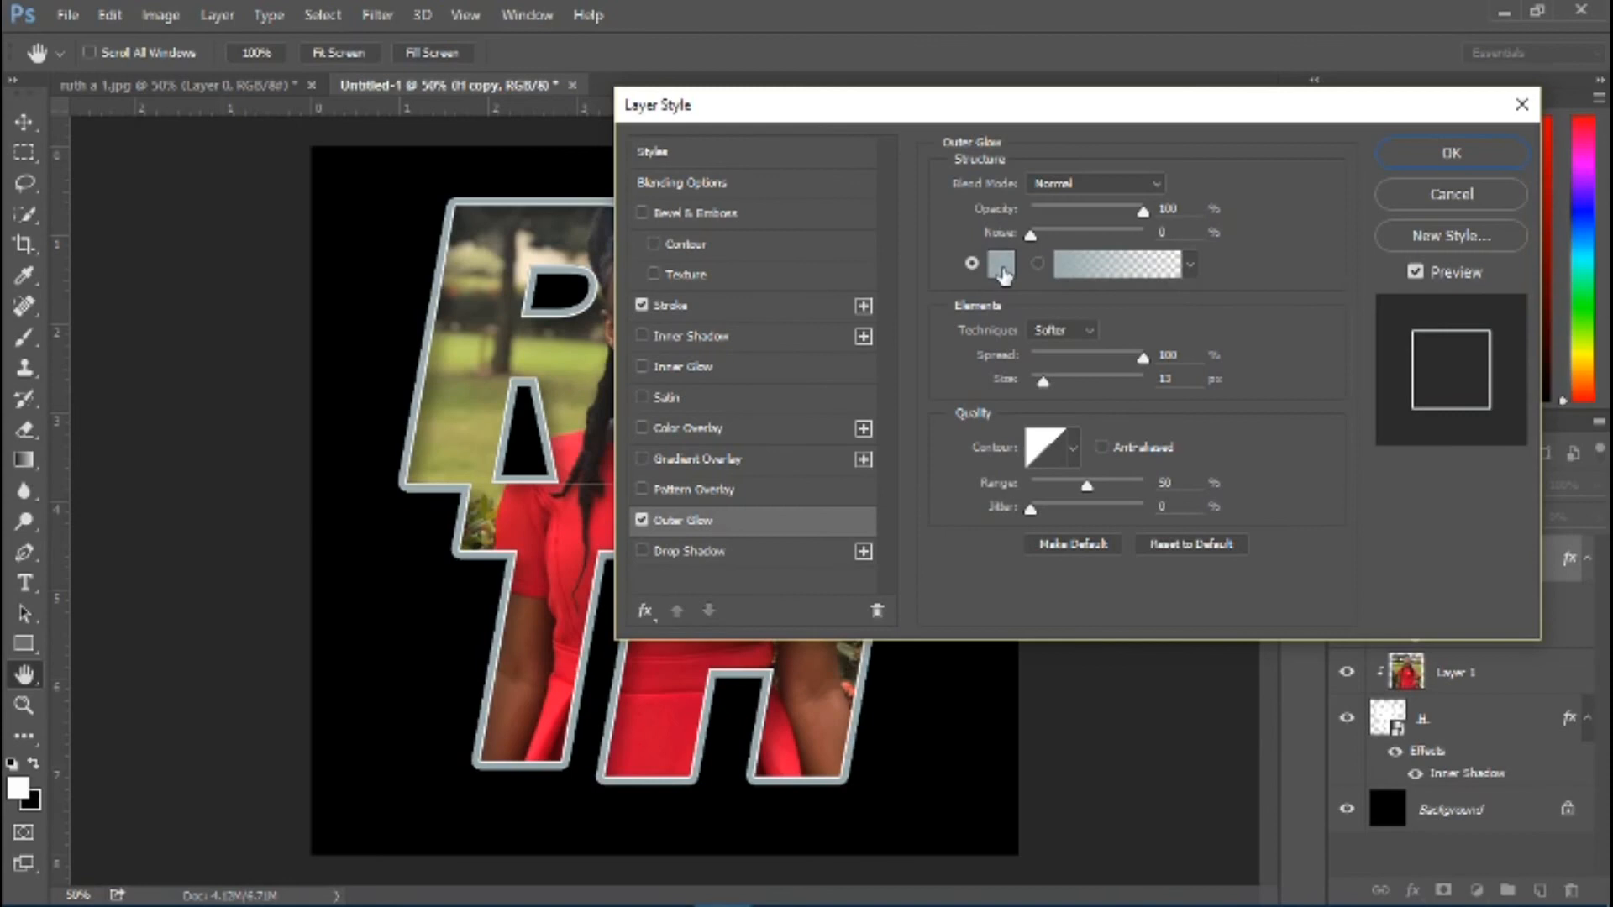
{"action": "left_click", "coordinate": [1001, 264]}
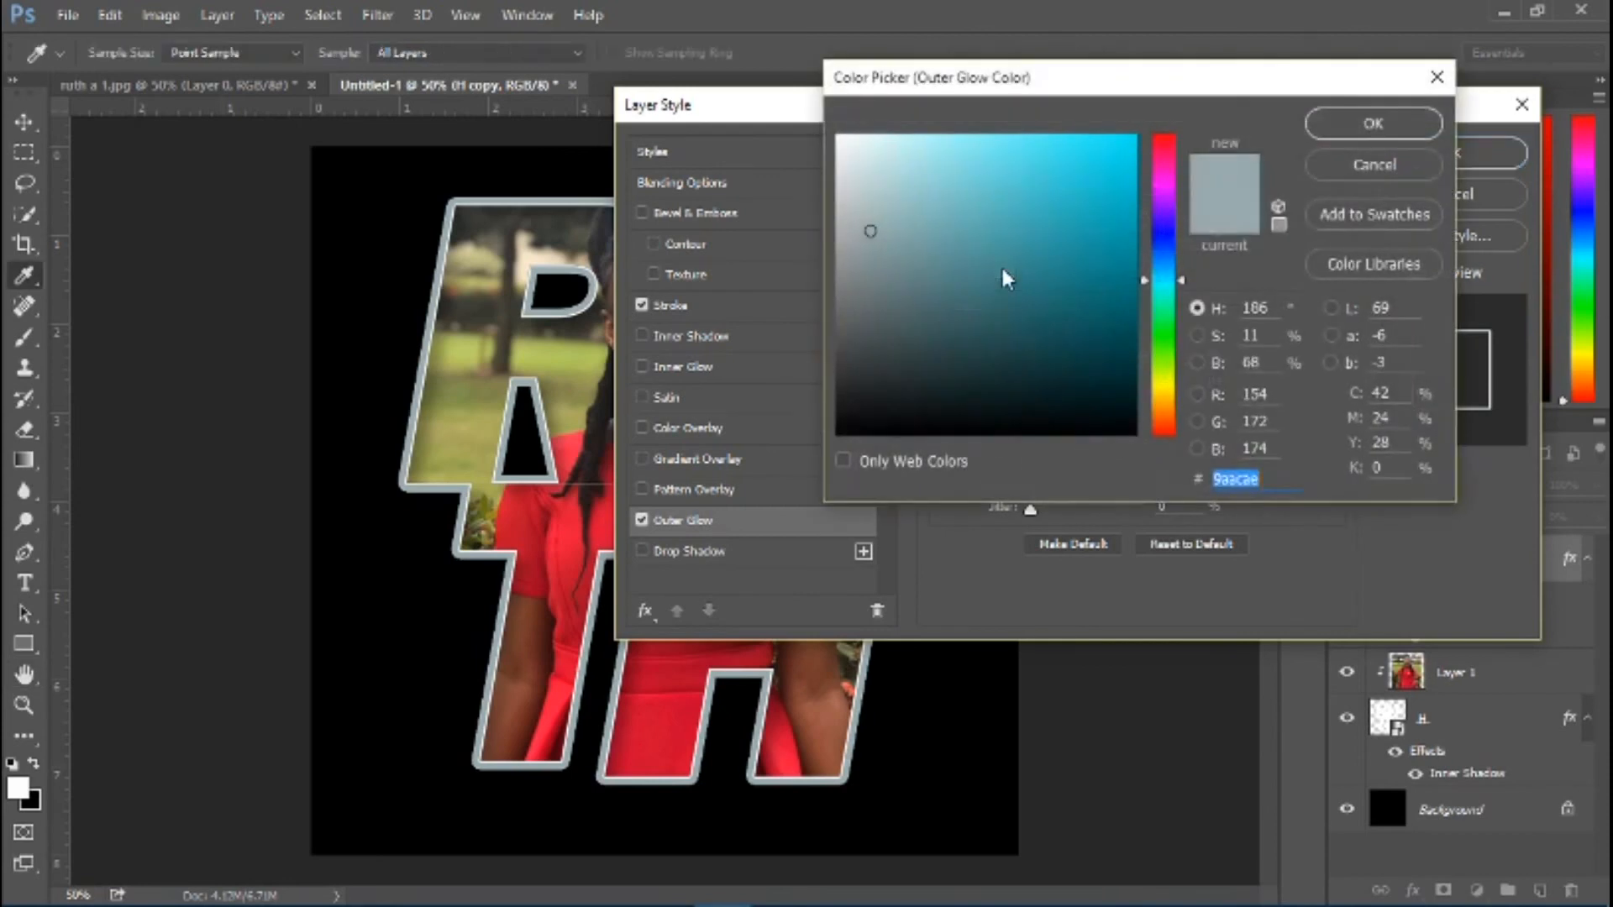
{"action": "left_click", "coordinate": [571, 536]}
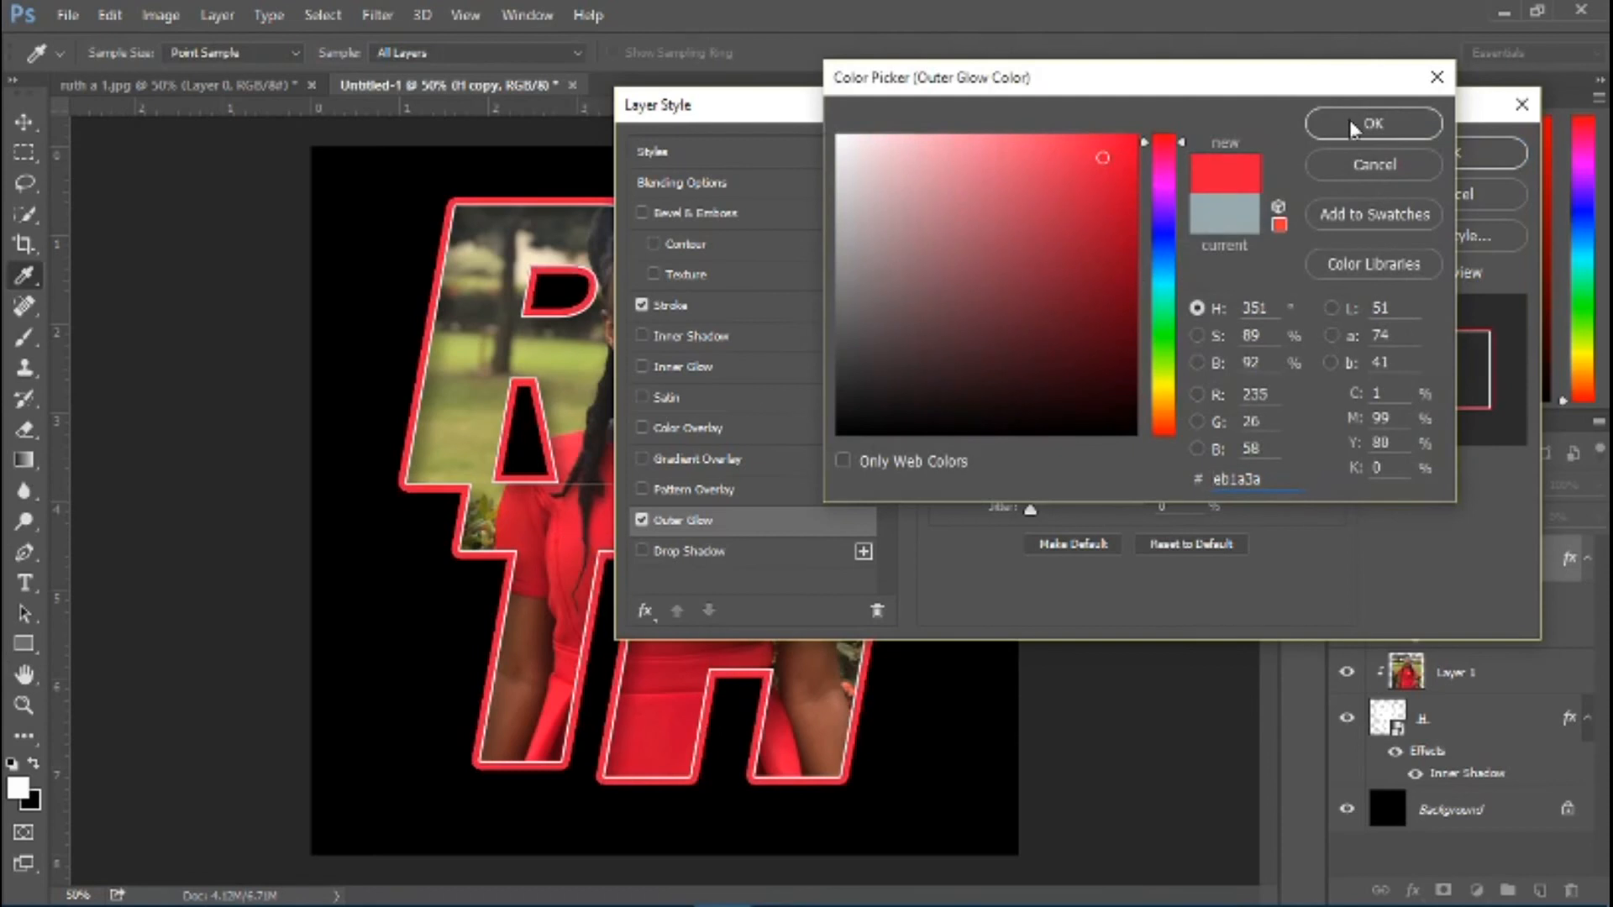
{"action": "left_click", "coordinate": [1373, 124]}
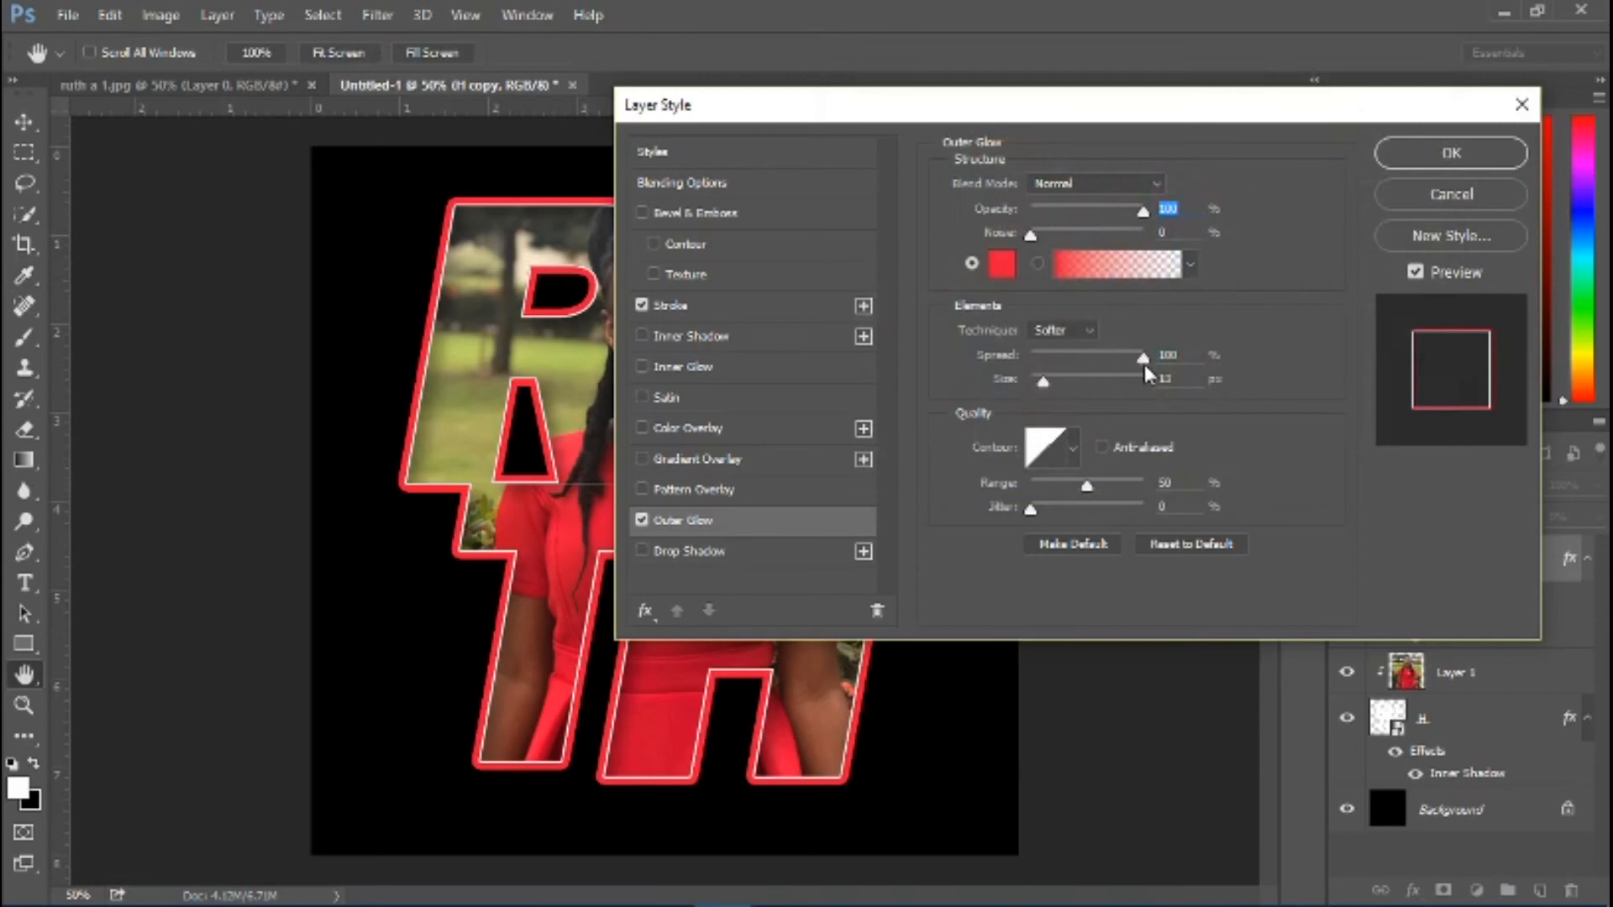
Set the H copy layer's Outer Glow size to 10 px and apply the layer style
{"action": "left_click_drag", "start_coordinate": [1175, 380], "coordinate": [1120, 384]}
{"action": "type", "text": "10"}
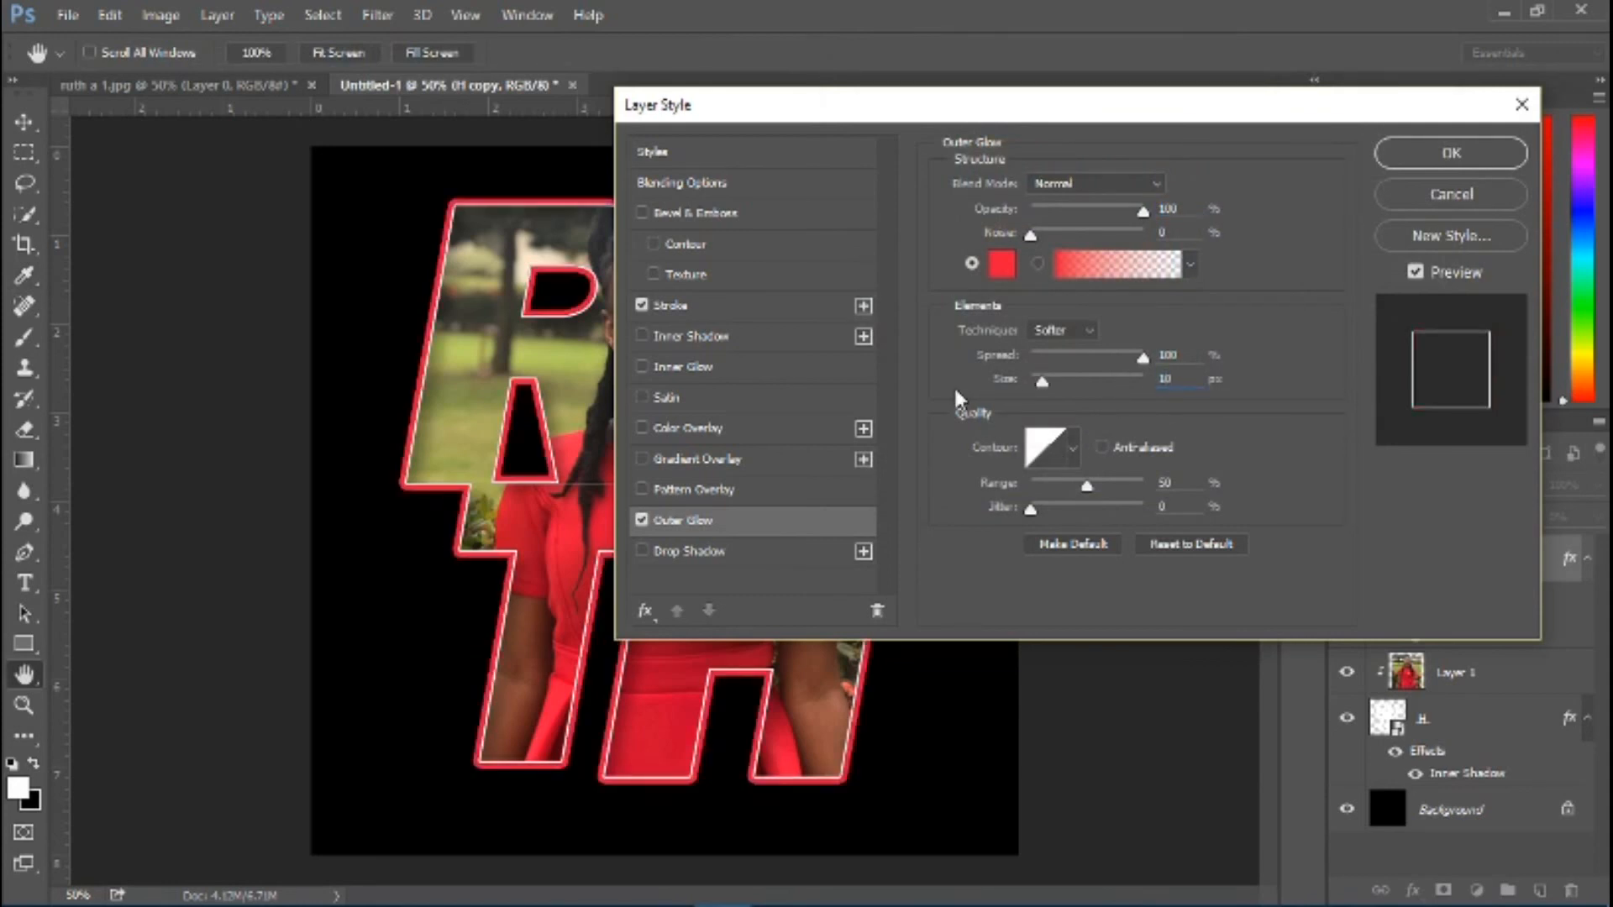
{"action": "left_click", "coordinate": [1422, 160]}
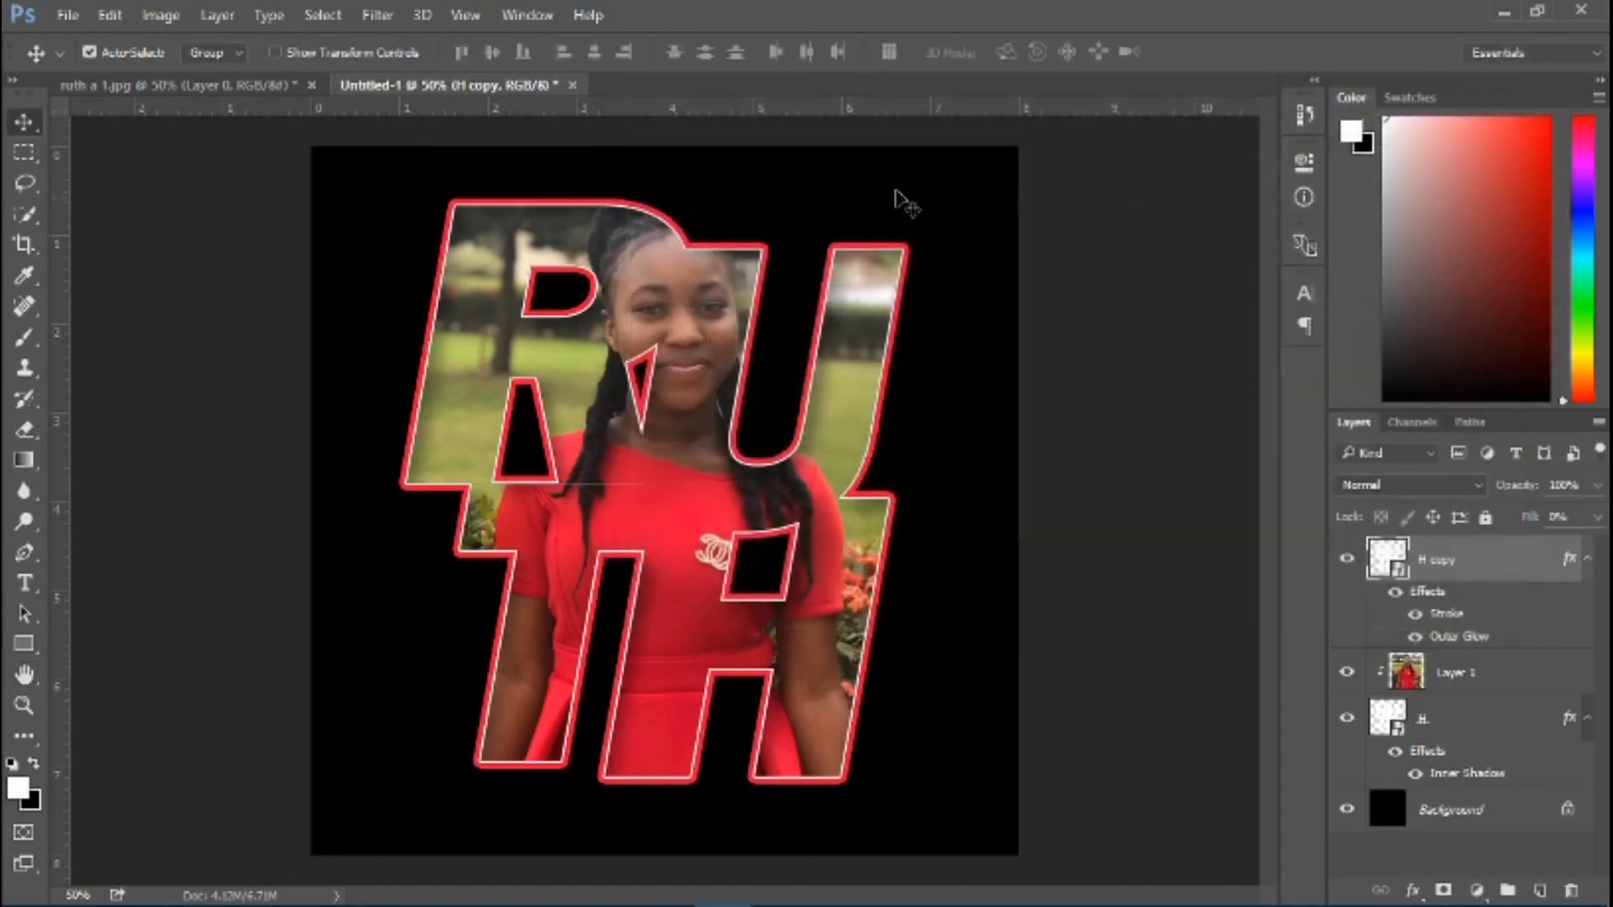
Unlock the Background layer and add a Stroke to it in black (000000)
{"action": "left_click", "coordinate": [1566, 812]}
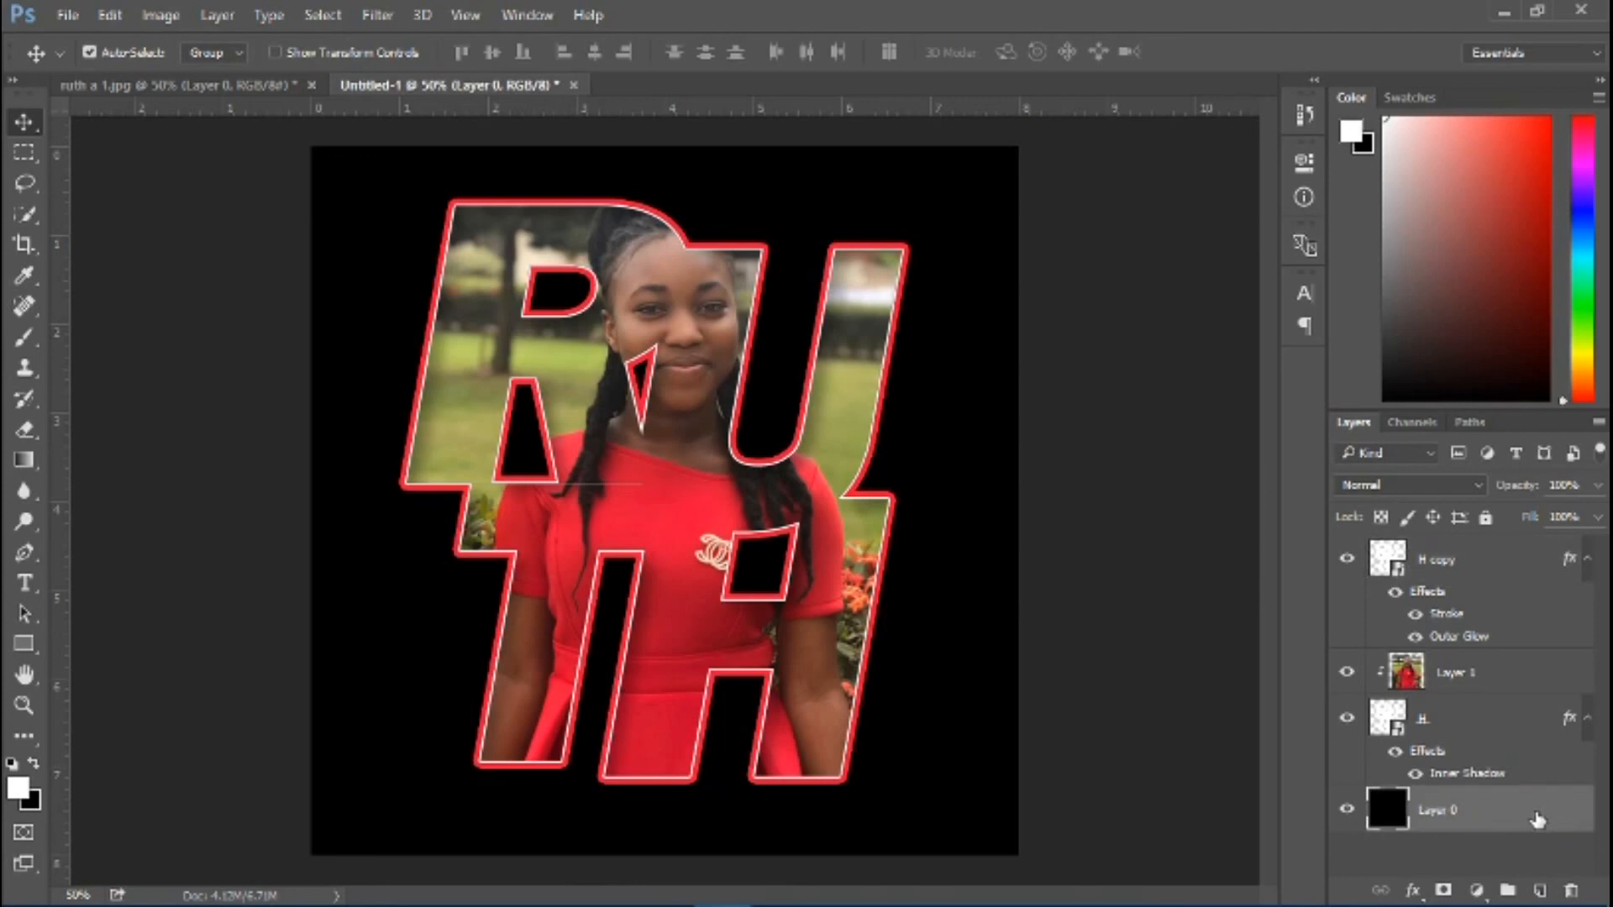
{"action": "double_click", "coordinate": [1537, 819]}
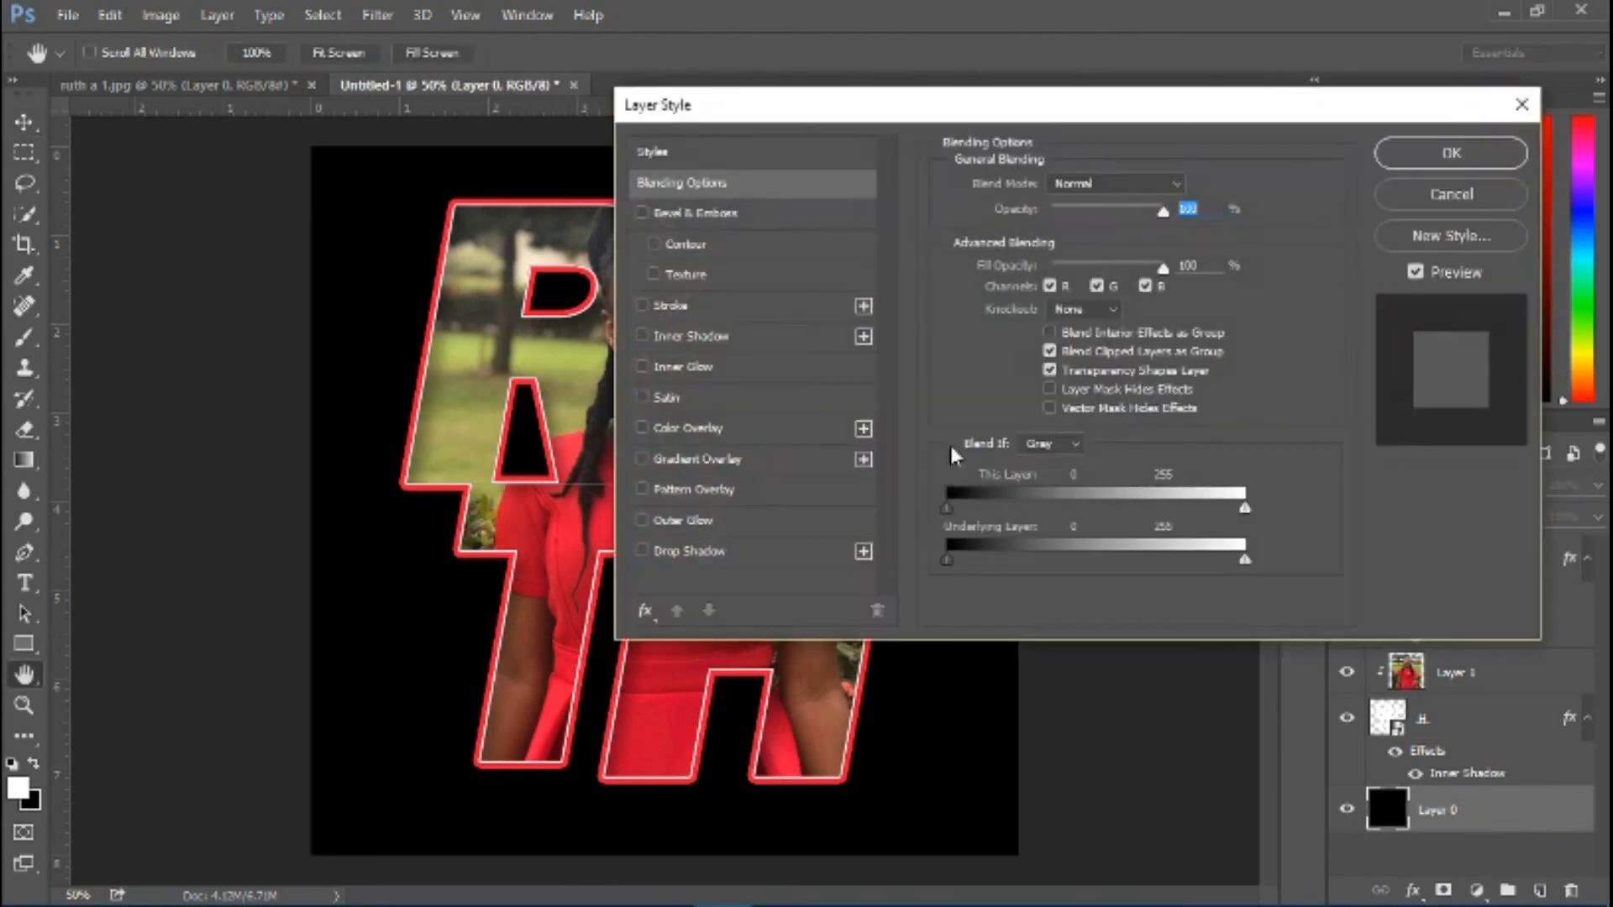
{"action": "left_click", "coordinate": [688, 315]}
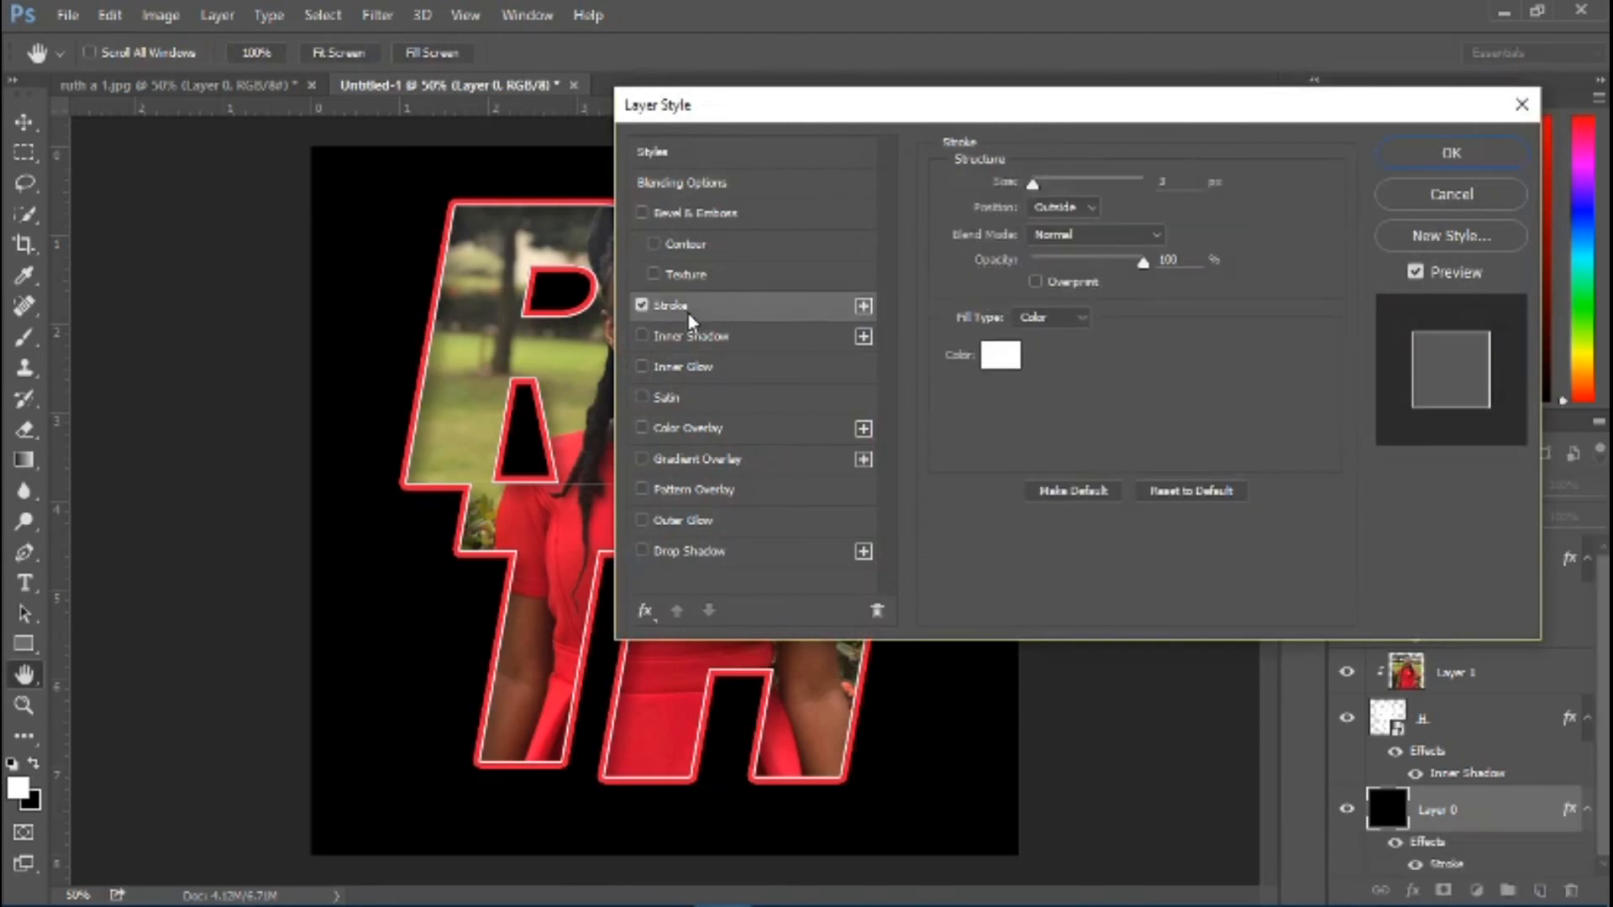
{"action": "left_click", "coordinate": [1002, 361]}
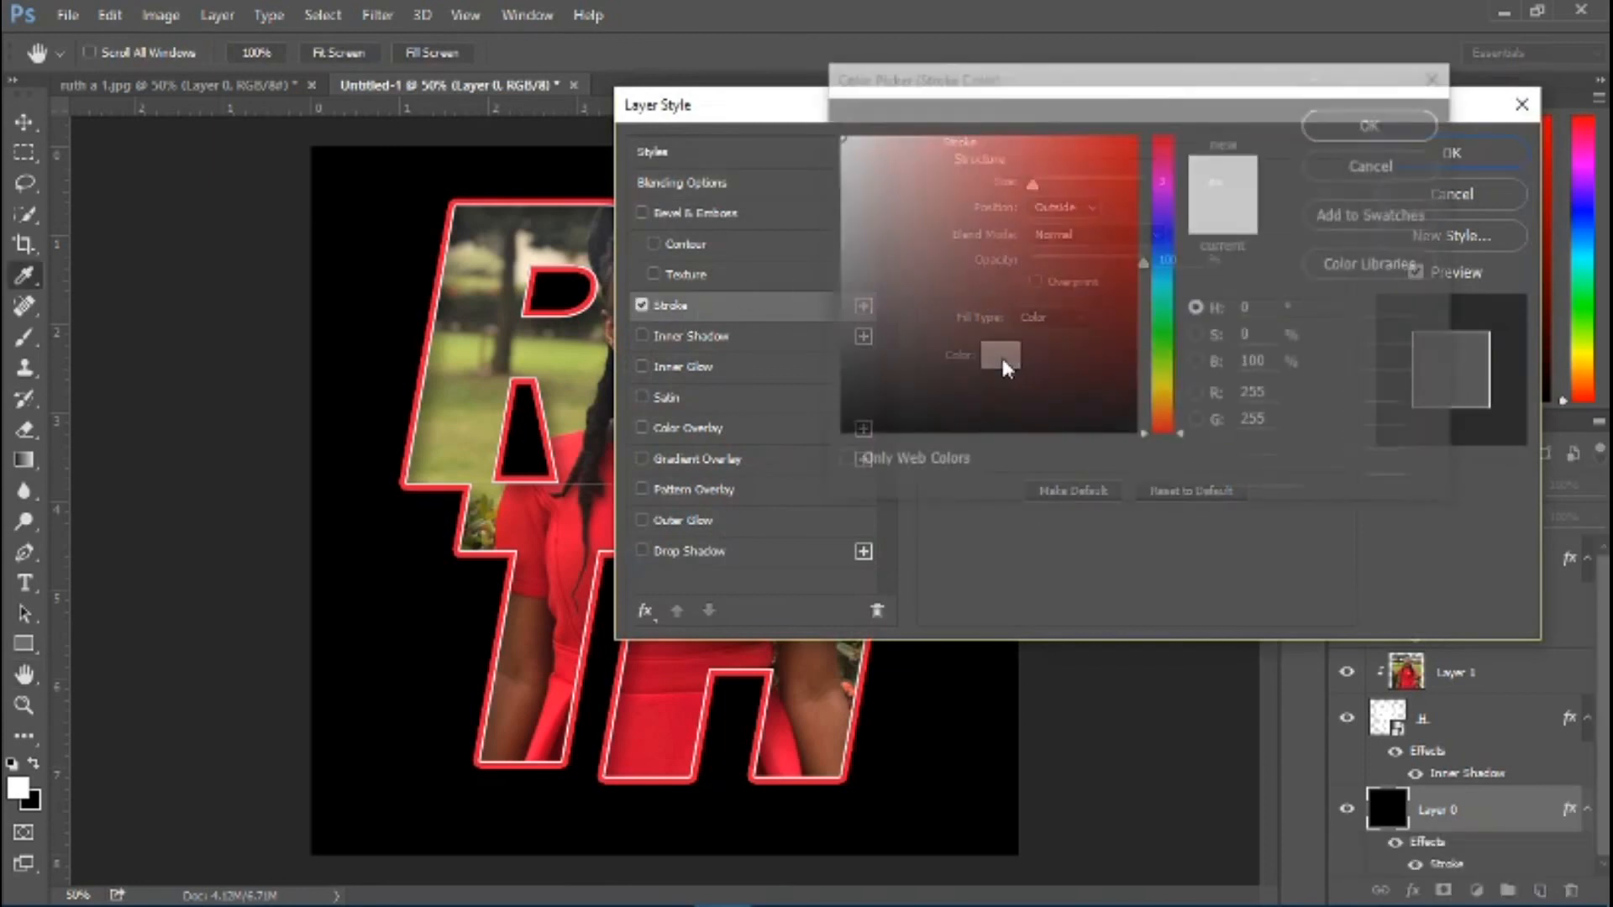
{"action": "left_click", "coordinate": [911, 324]}
{"action": "left_click_drag", "start_coordinate": [912, 324], "coordinate": [766, 548]}
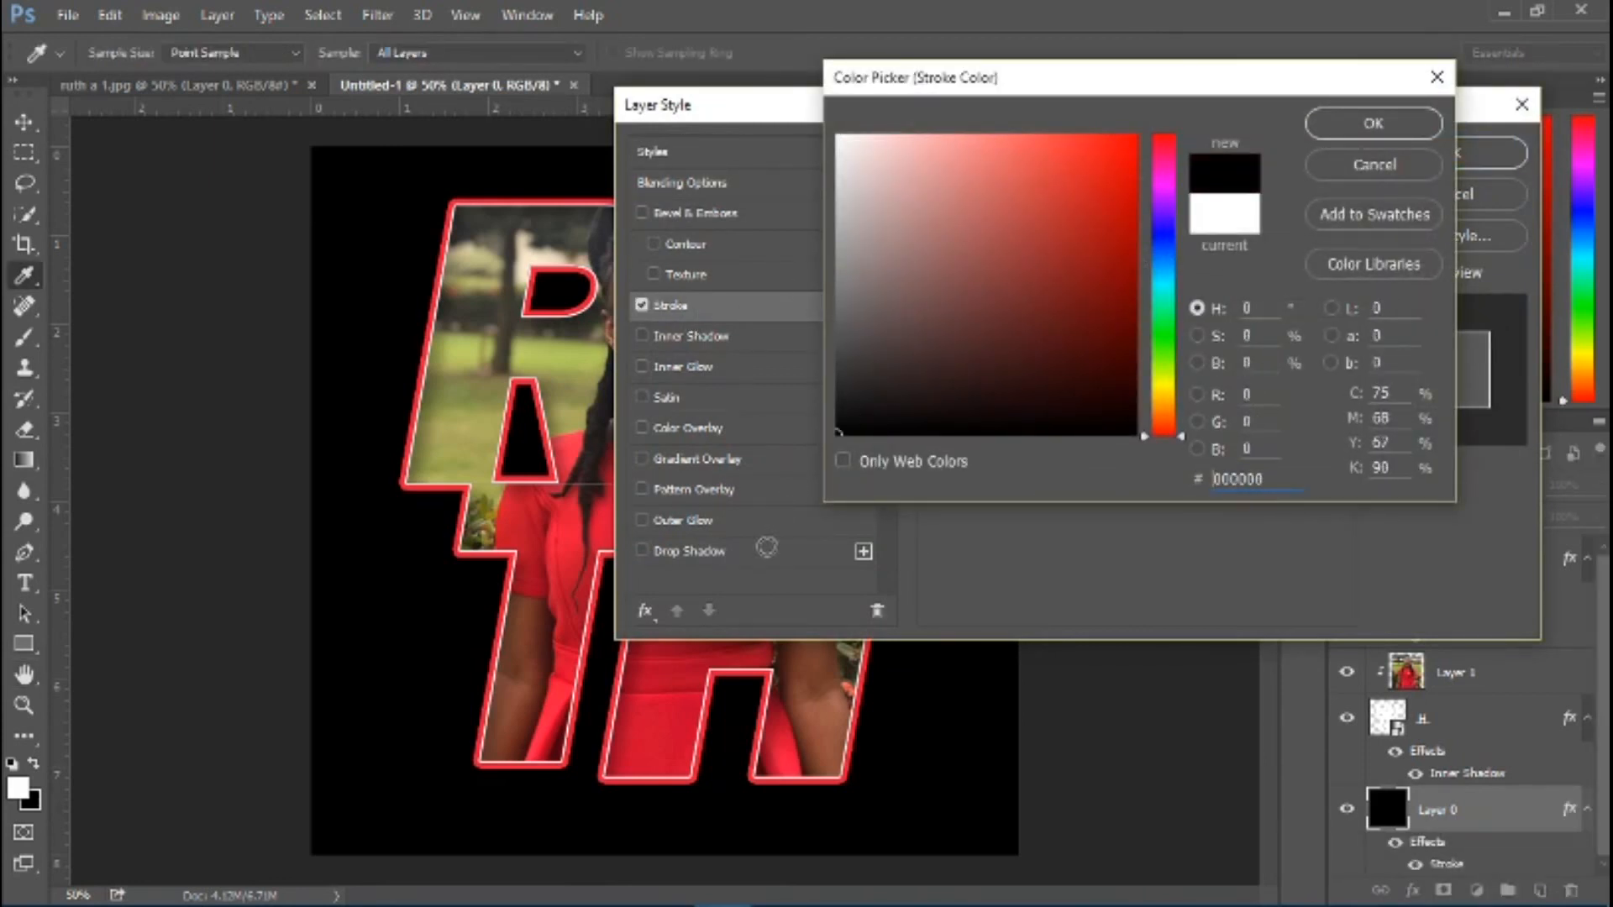
{"action": "left_click", "coordinate": [1330, 134]}
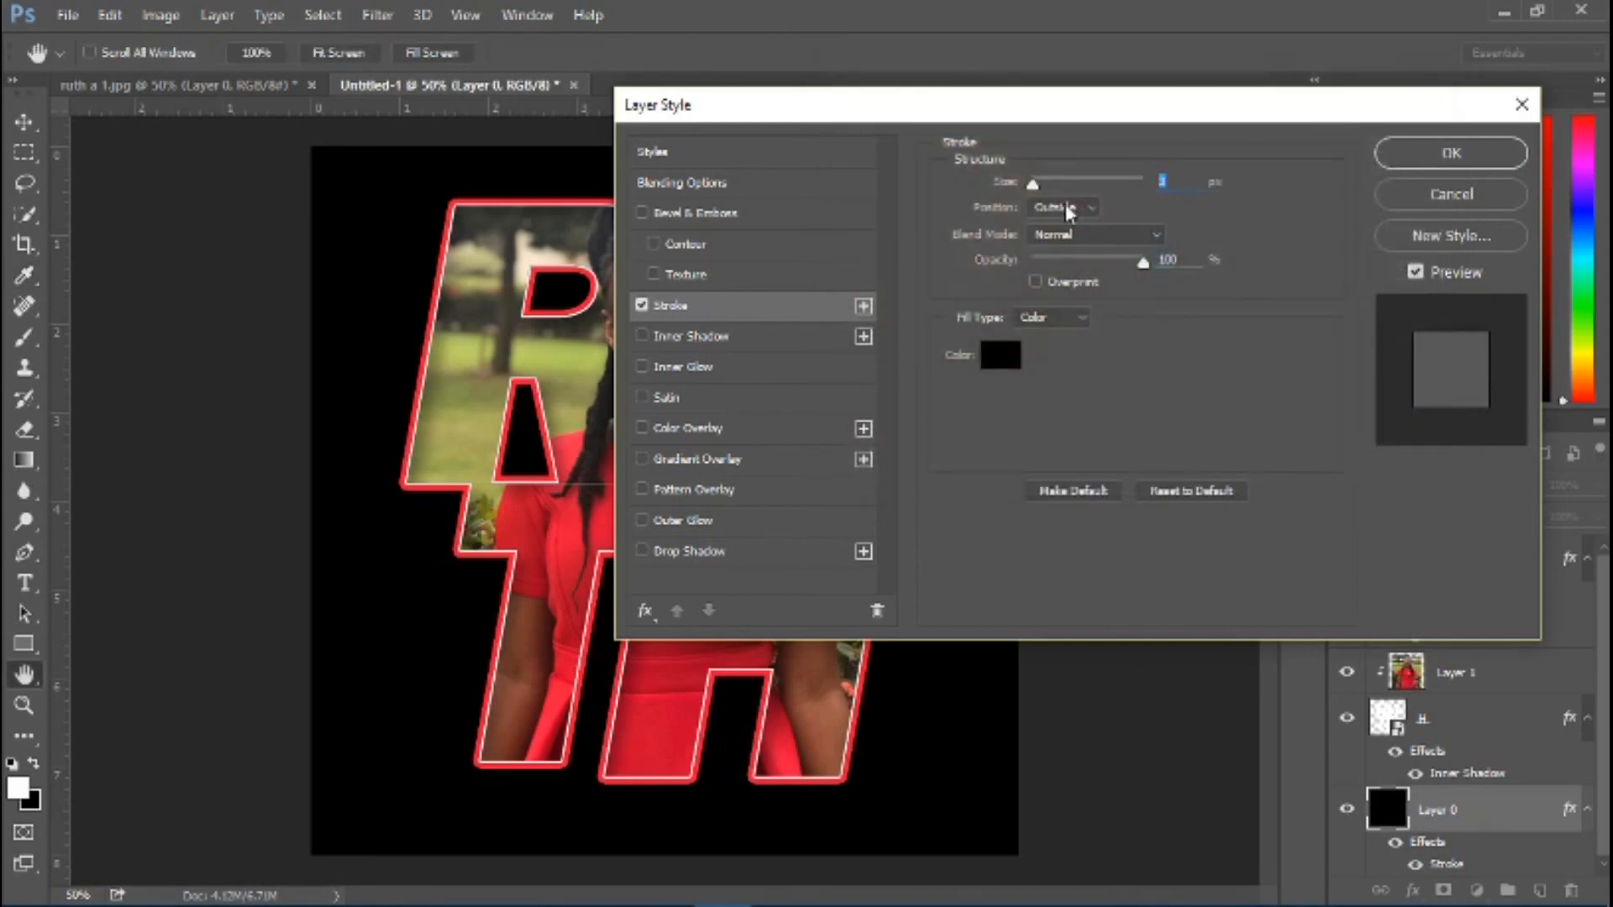
Set the black background layer's Stroke to 25 px wide, positioned Inside
{"action": "type", "text": "20"}
{"action": "left_click", "coordinate": [1092, 208]}
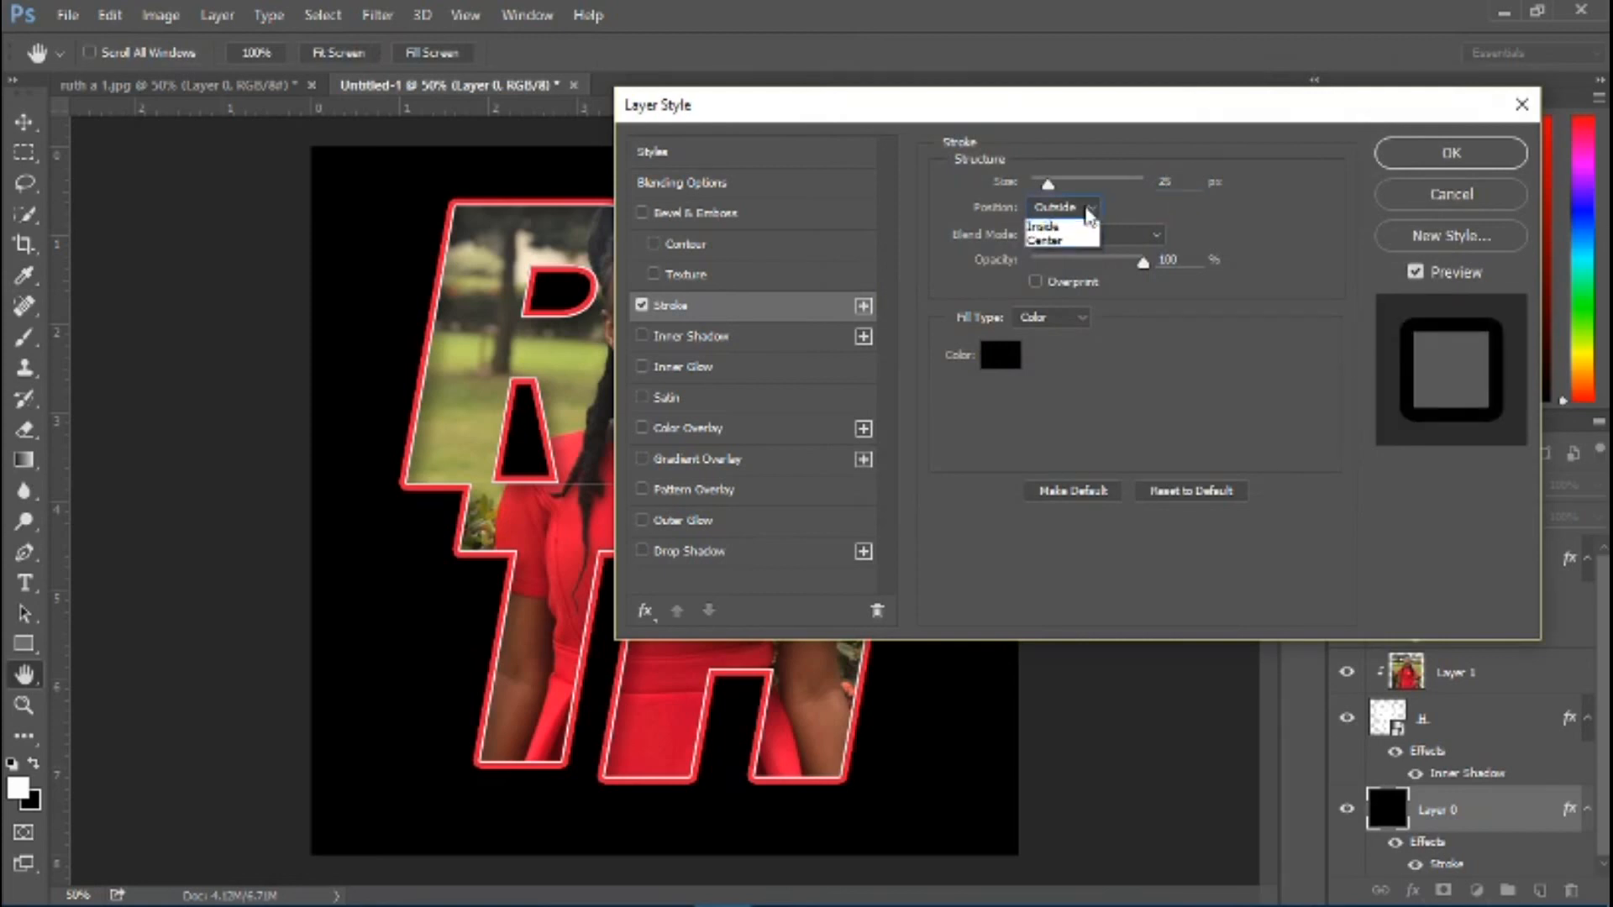
{"action": "left_click", "coordinate": [1060, 232]}
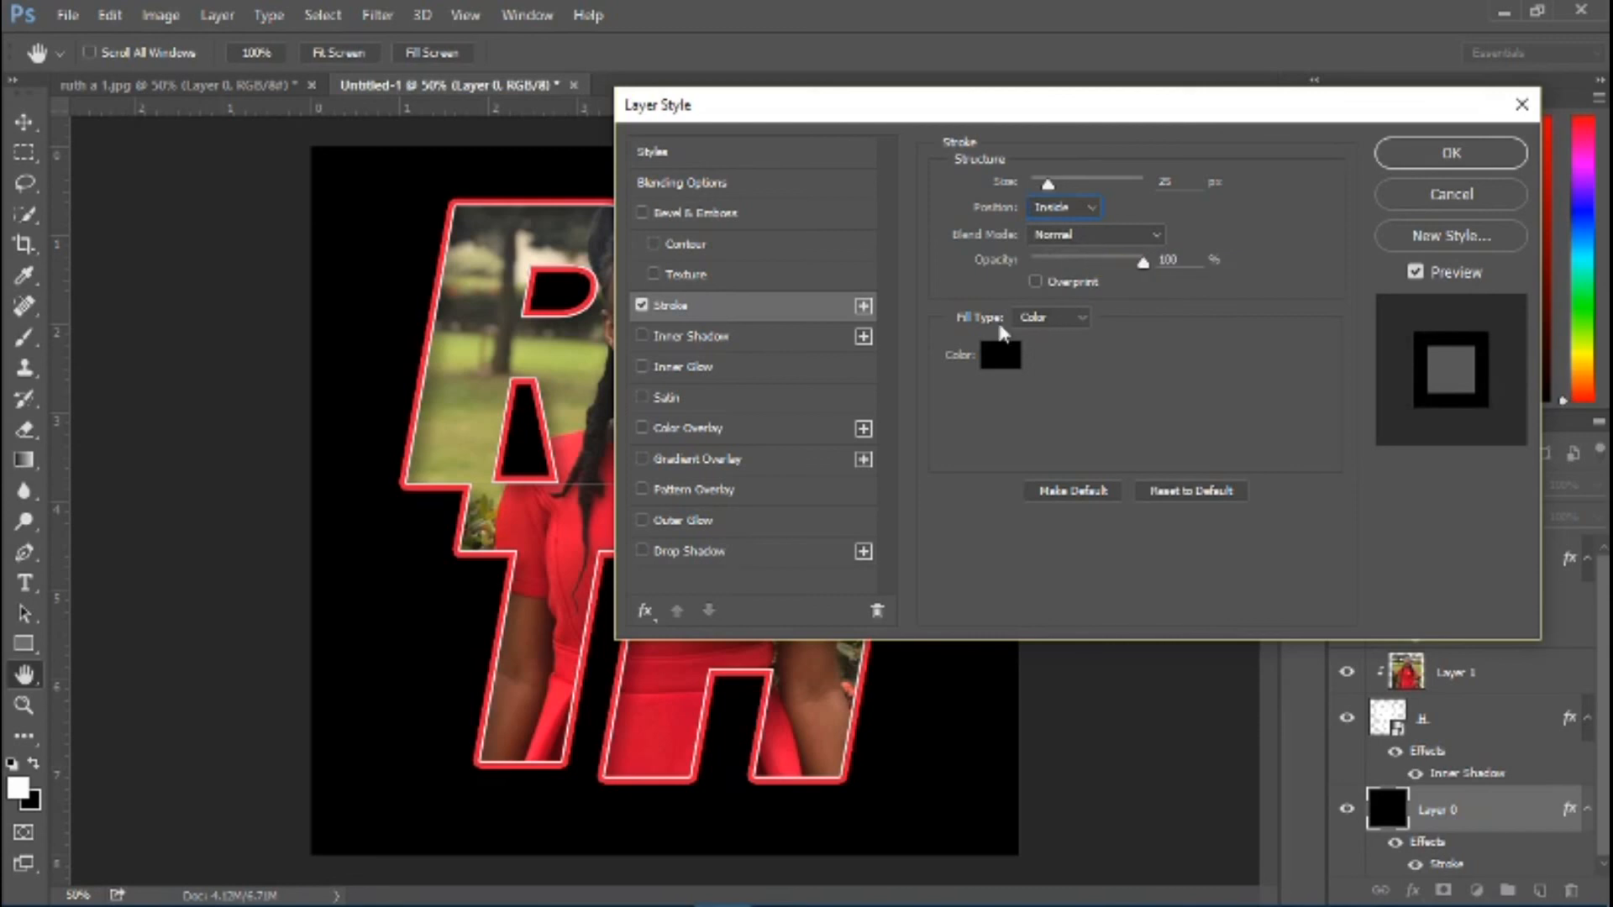
Add an Inner Glow to Layer 0 in the lettering outline's red, eb1a3a, sampled from the canvas, and apply the layer style
{"action": "left_click", "coordinate": [702, 370]}
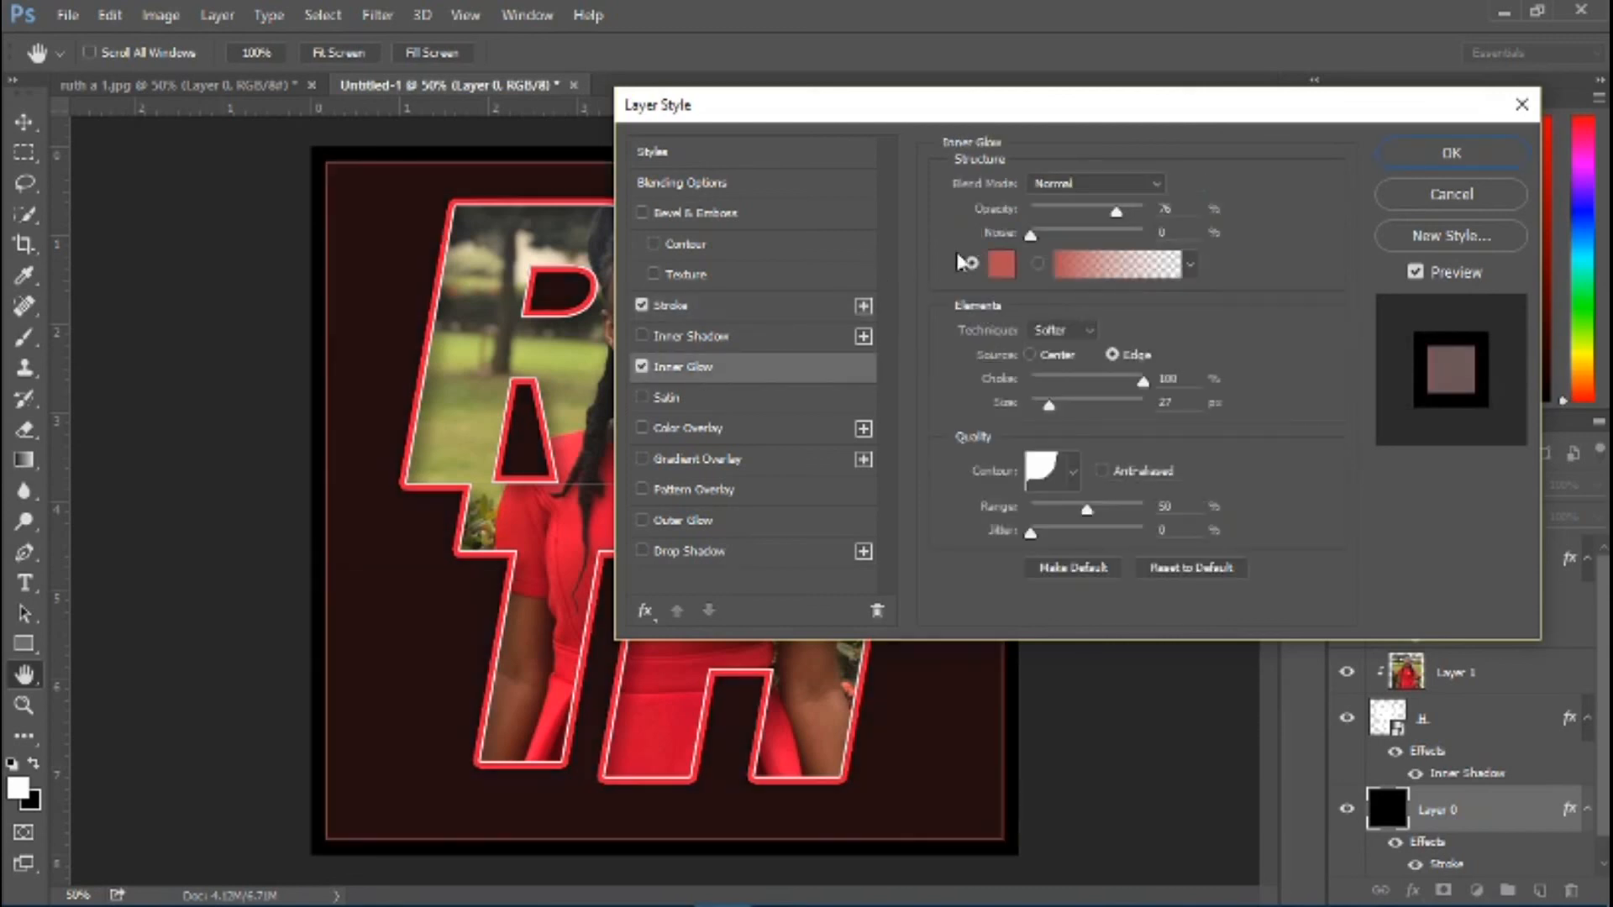
{"action": "left_click", "coordinate": [1000, 265]}
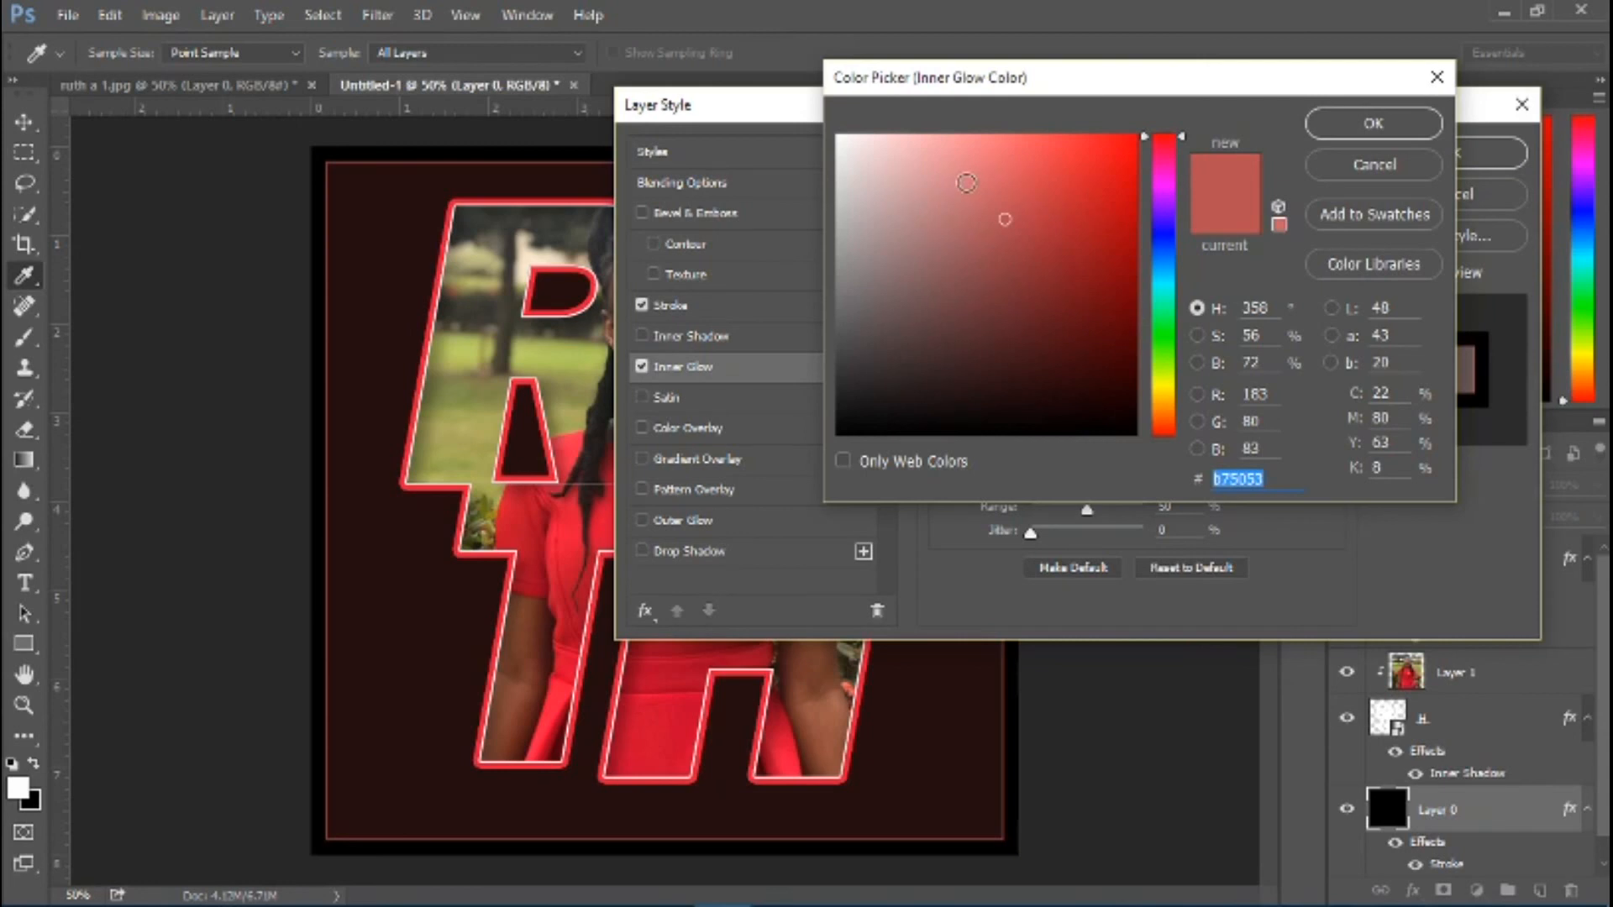
{"action": "left_click", "coordinate": [549, 314]}
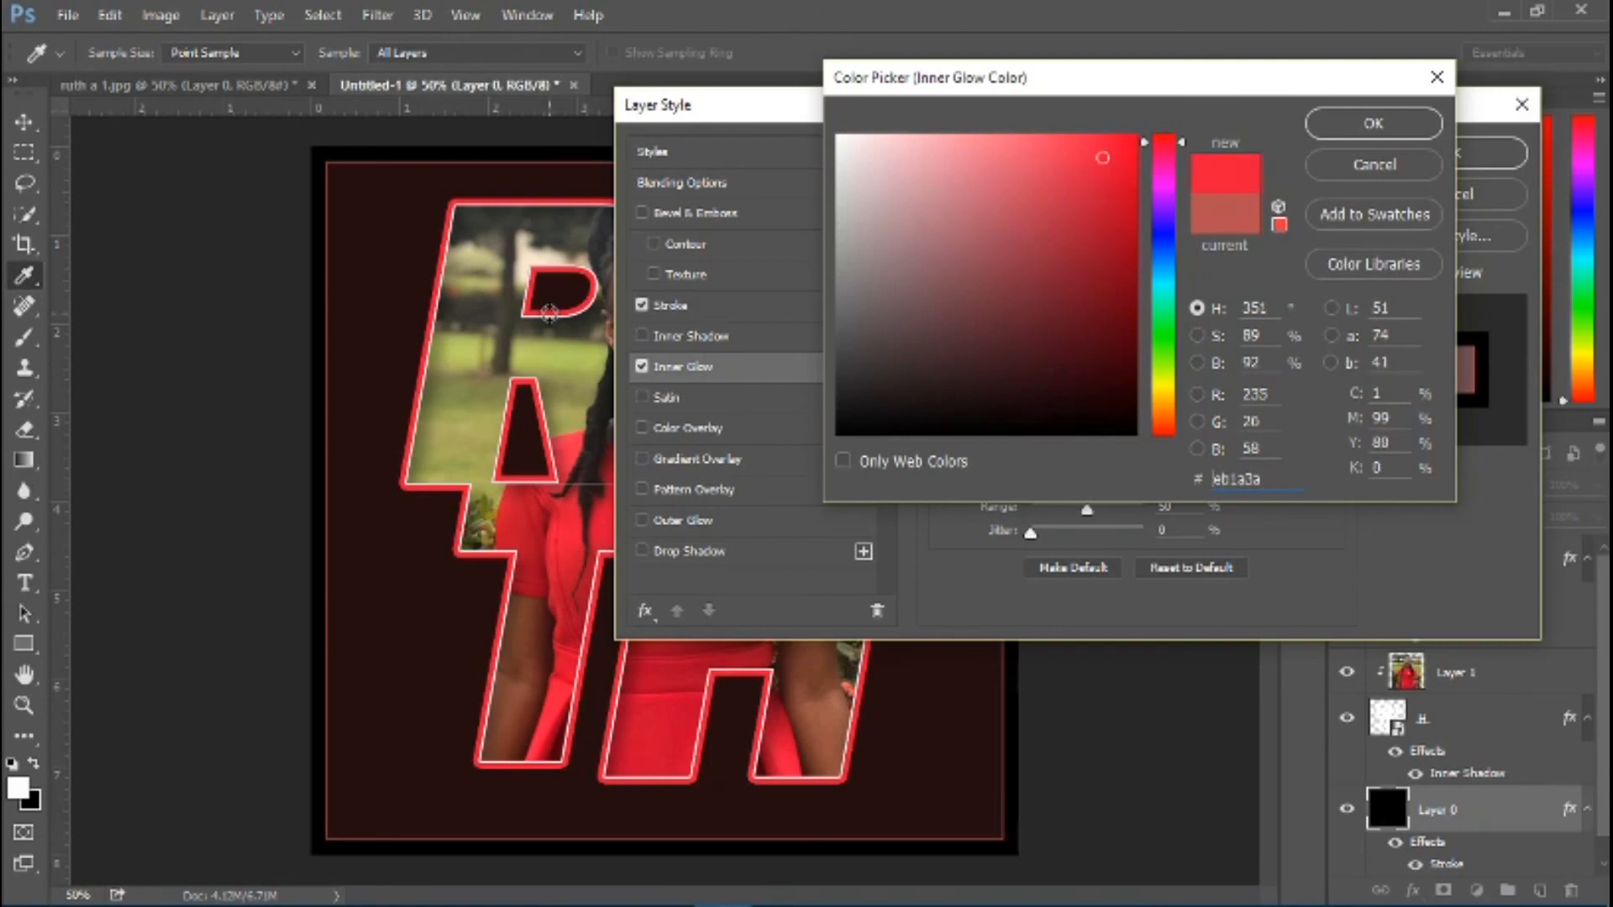
{"action": "left_click", "coordinate": [1373, 123]}
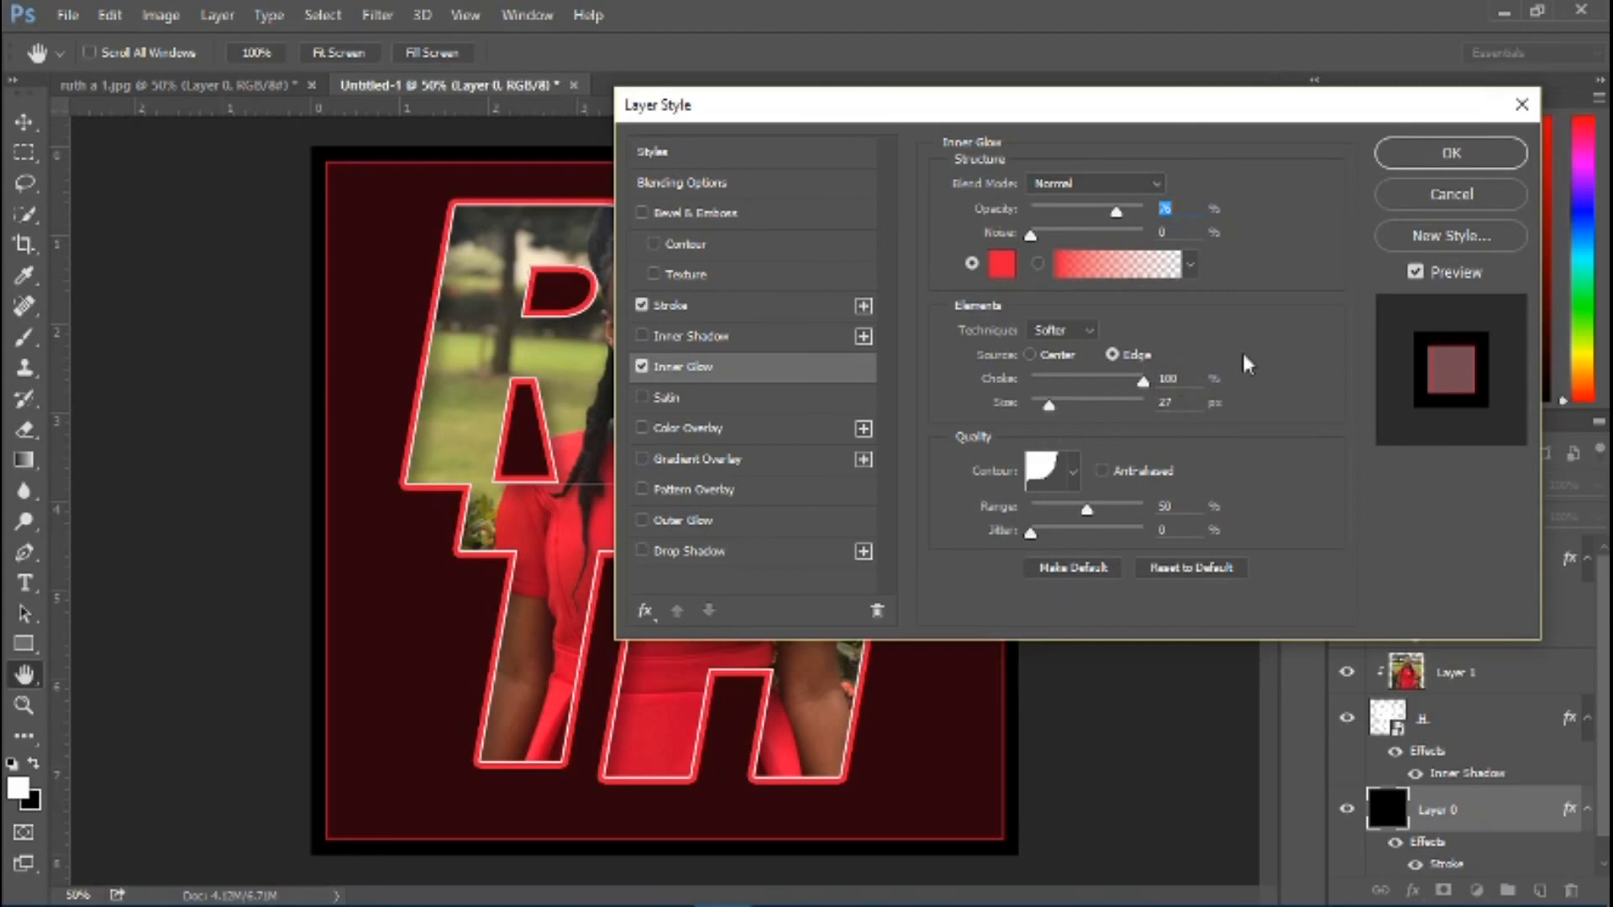
{"action": "left_click", "coordinate": [1452, 155]}
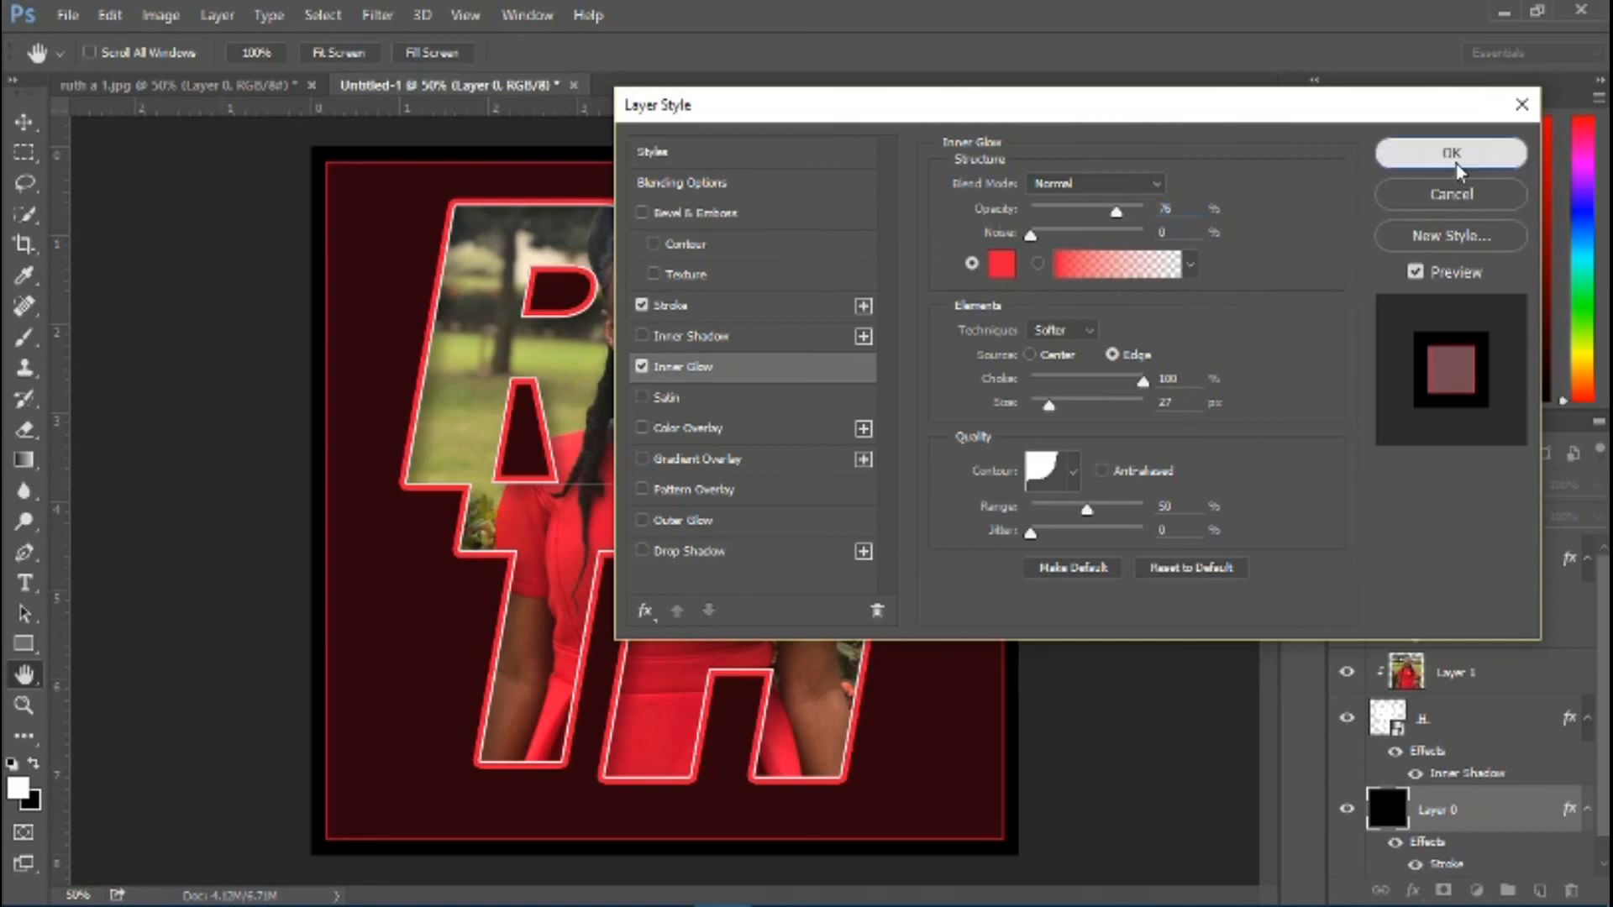